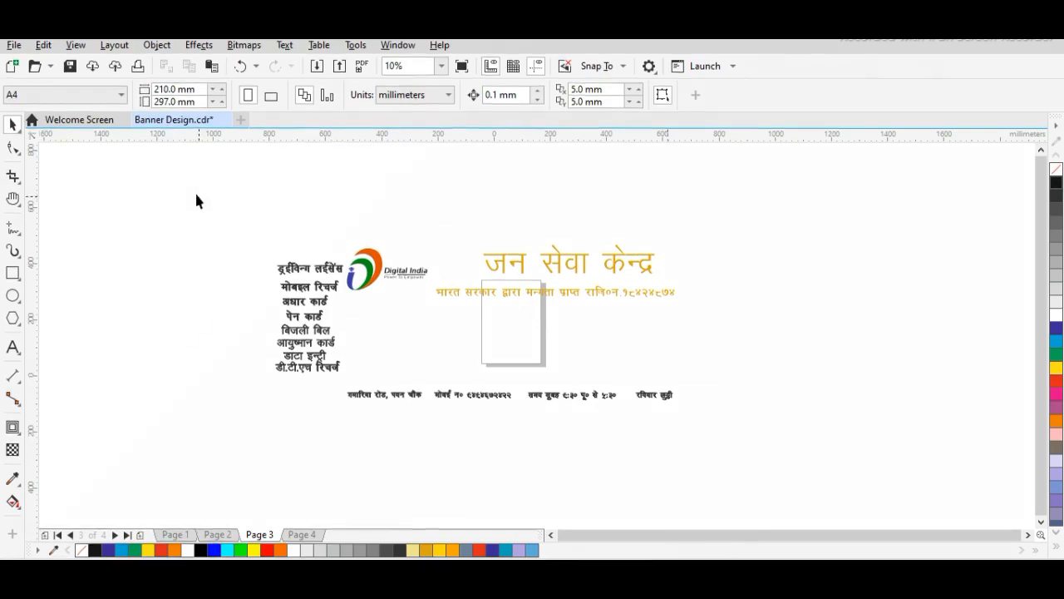
# Switch to Page 4 of the banner document and set its drawing units to inches
pyautogui.moveTo(195, 190); pyautogui.dragTo(723, 448)
pyautogui.click(628, 483)
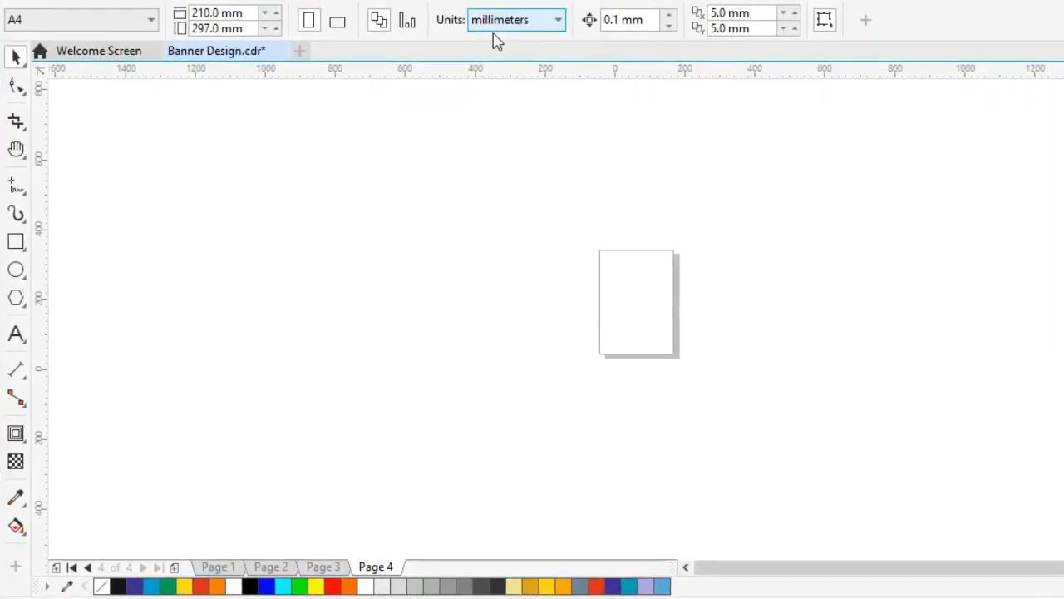
pyautogui.click(553, 21)
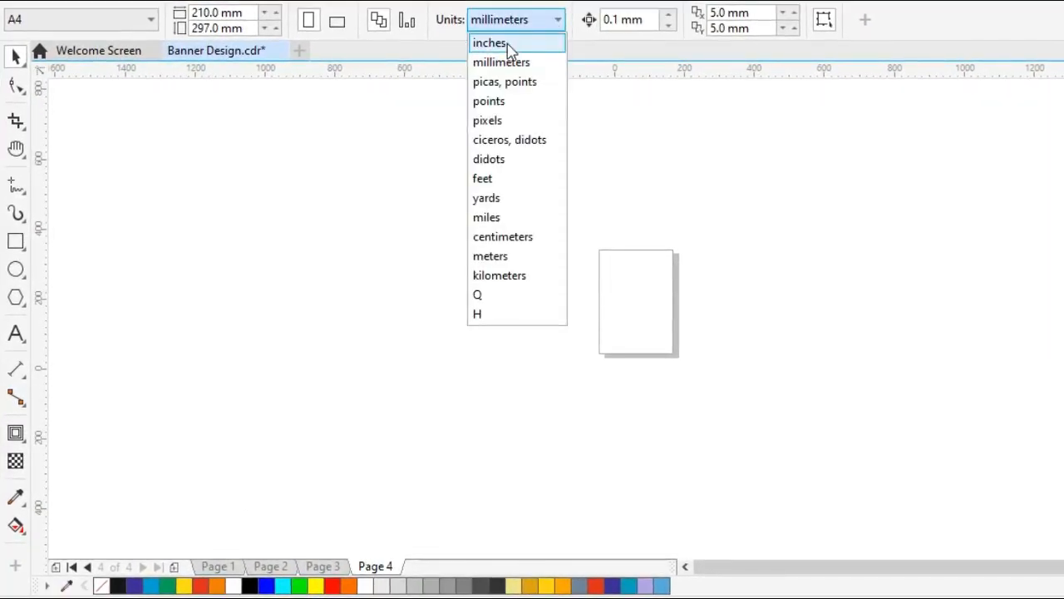
pyautogui.click(521, 44)
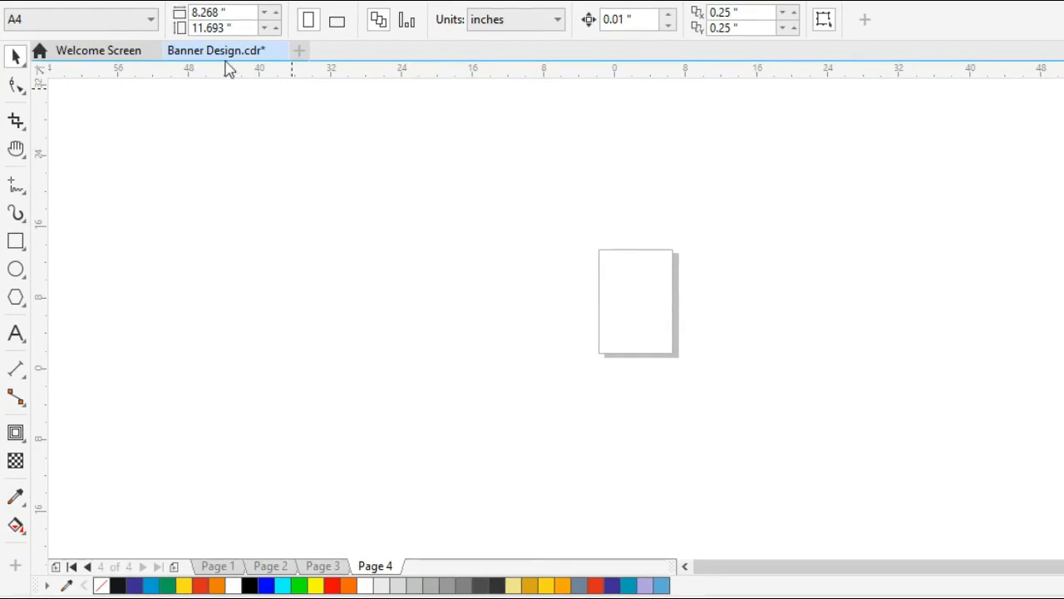
# Set the size of Page 4 to 48 inches wide by 24 inches high
pyautogui.click(230, 13)
pyautogui.write('48')
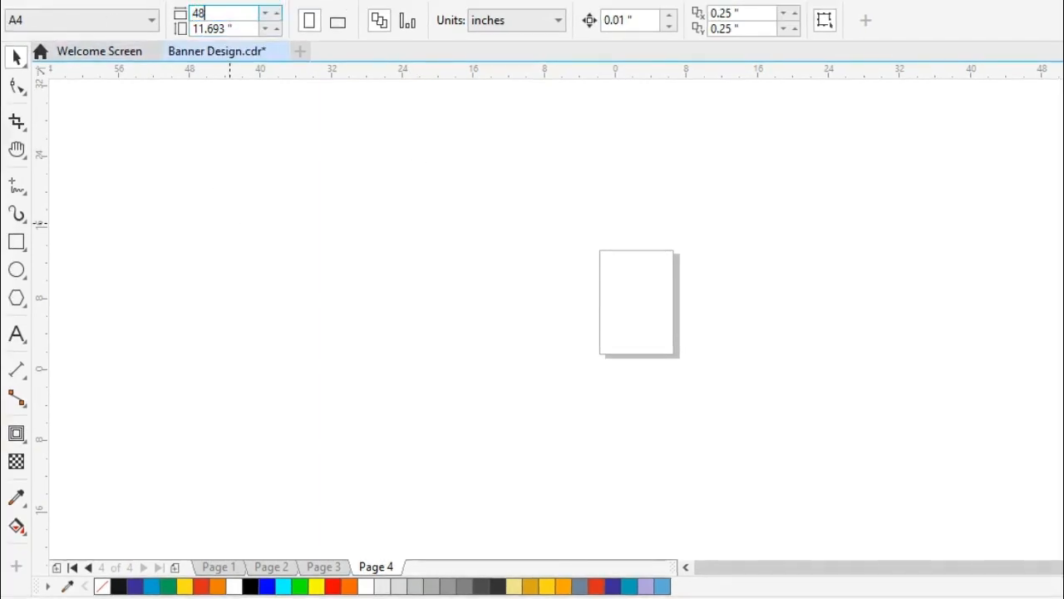
pyautogui.press('Tab')
pyautogui.write('24')
pyautogui.press('Return')
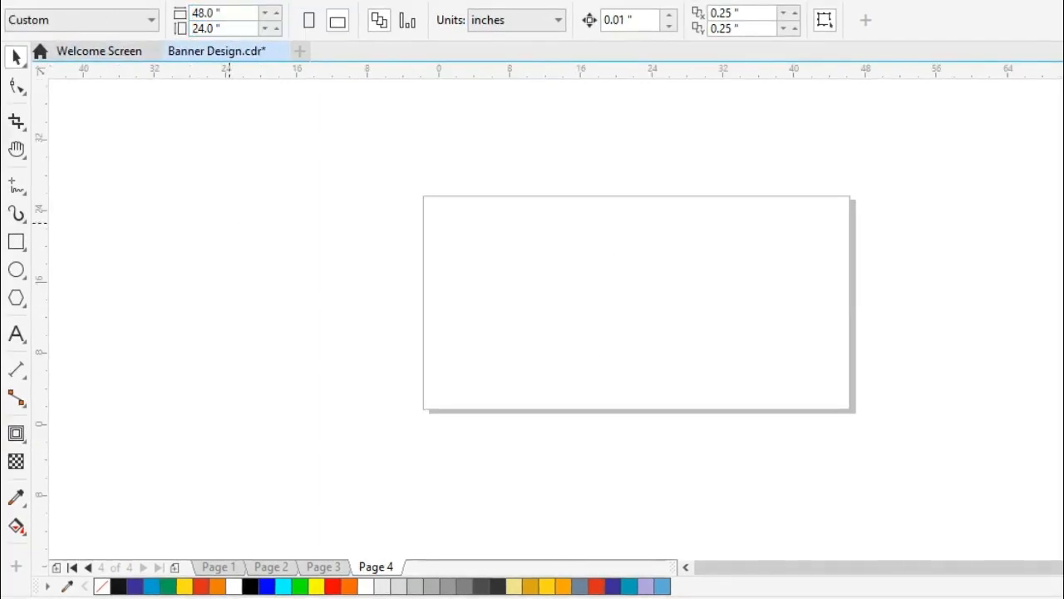
pyautogui.press('z')
pyautogui.moveTo(330, 131); pyautogui.dragTo(964, 477)
pyautogui.press('space')
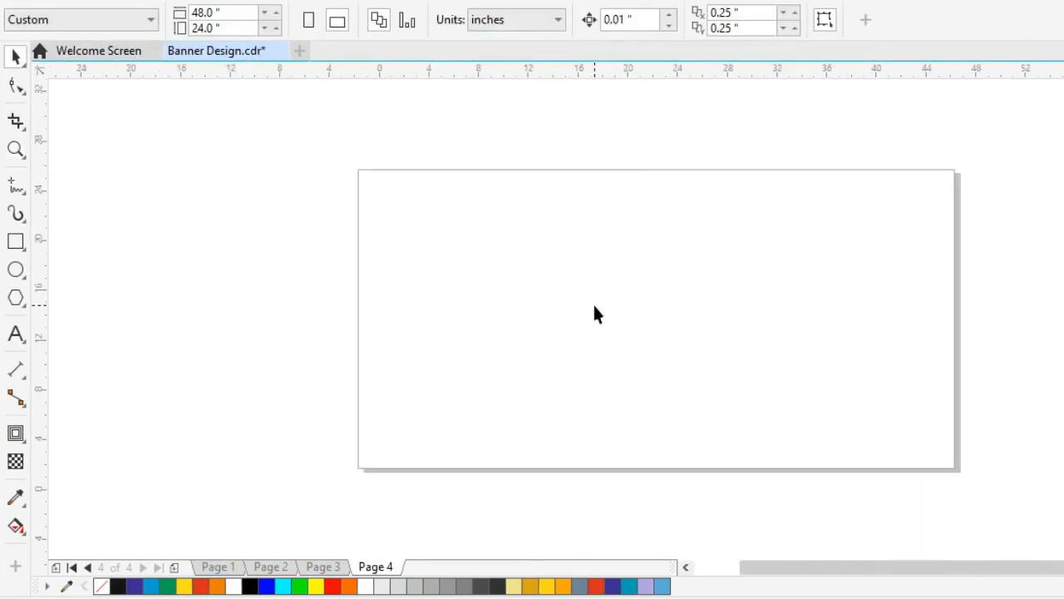
pyautogui.moveTo(285, 109); pyautogui.dragTo(1060, 230)
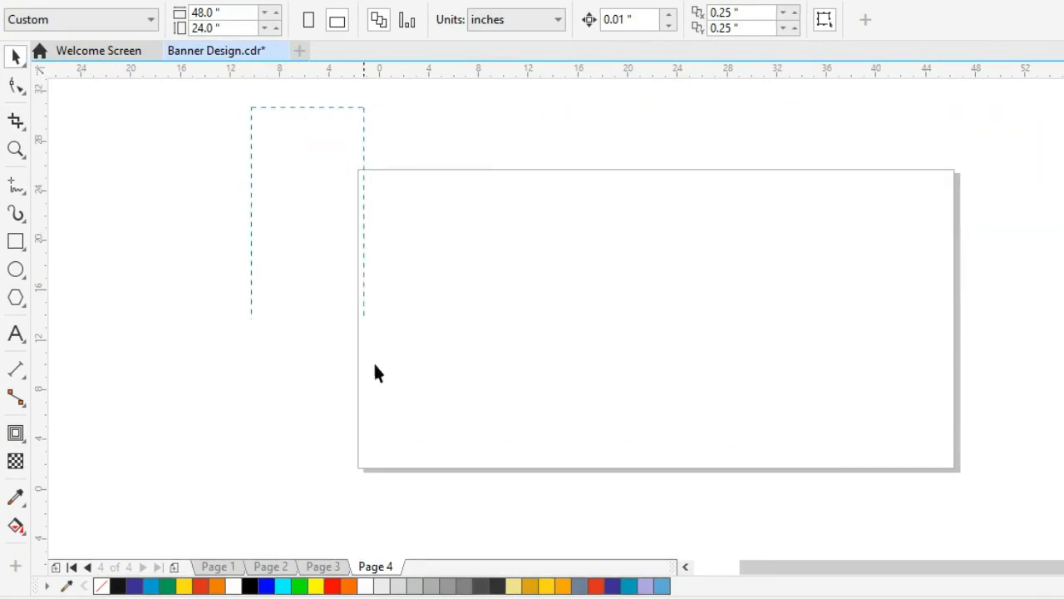
pyautogui.moveTo(373, 372); pyautogui.dragTo(410, 504)
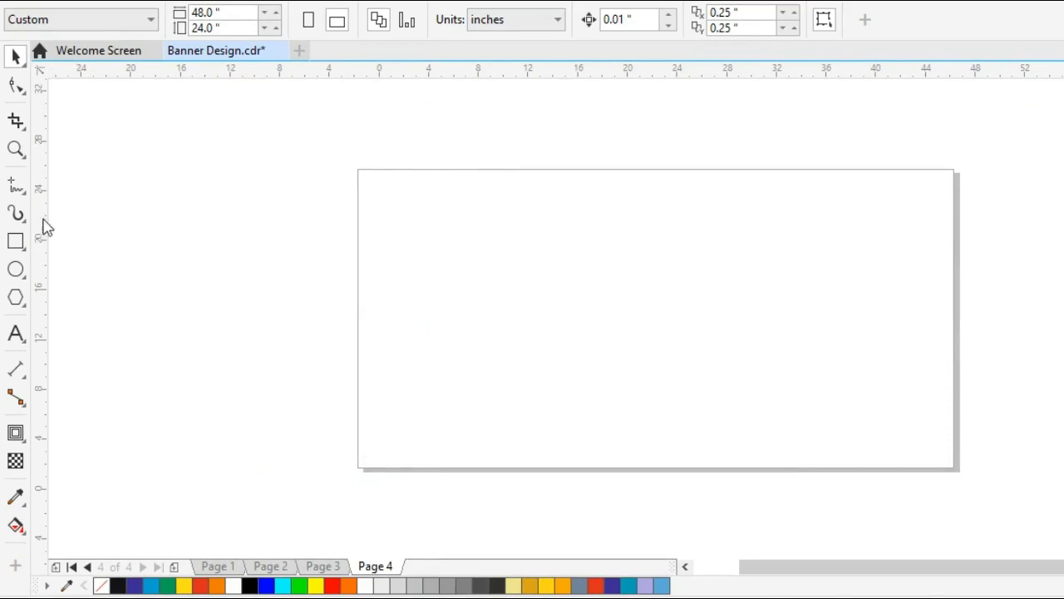
# Create a rectangle that exactly matches the 48 by 24 inch page
pyautogui.click(18, 244)
pyautogui.doubleClick(16, 242)
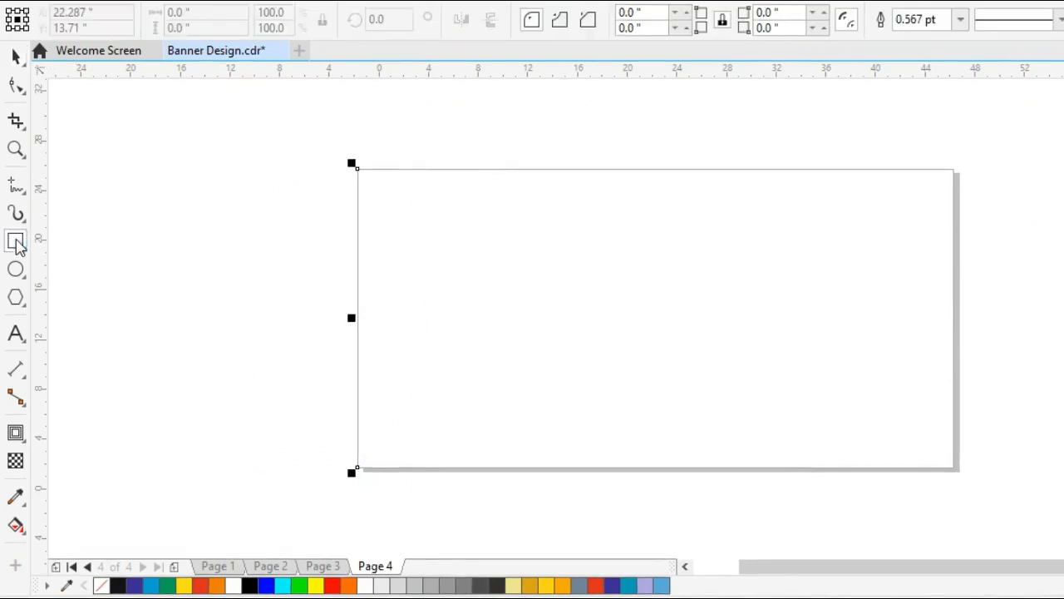
pyautogui.press('space')
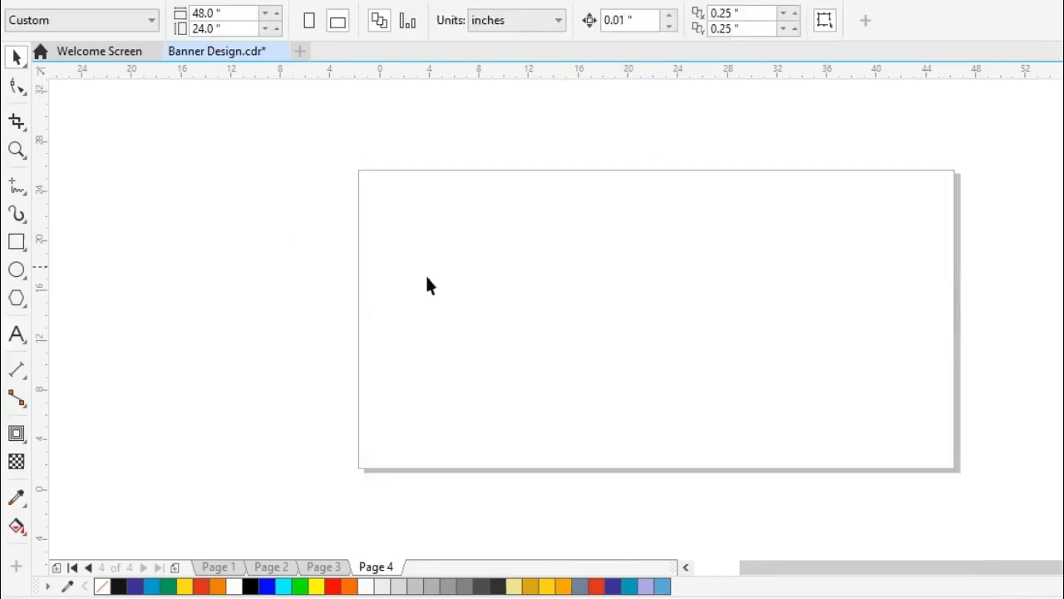
pyautogui.hotkey('ctrl', 'z')
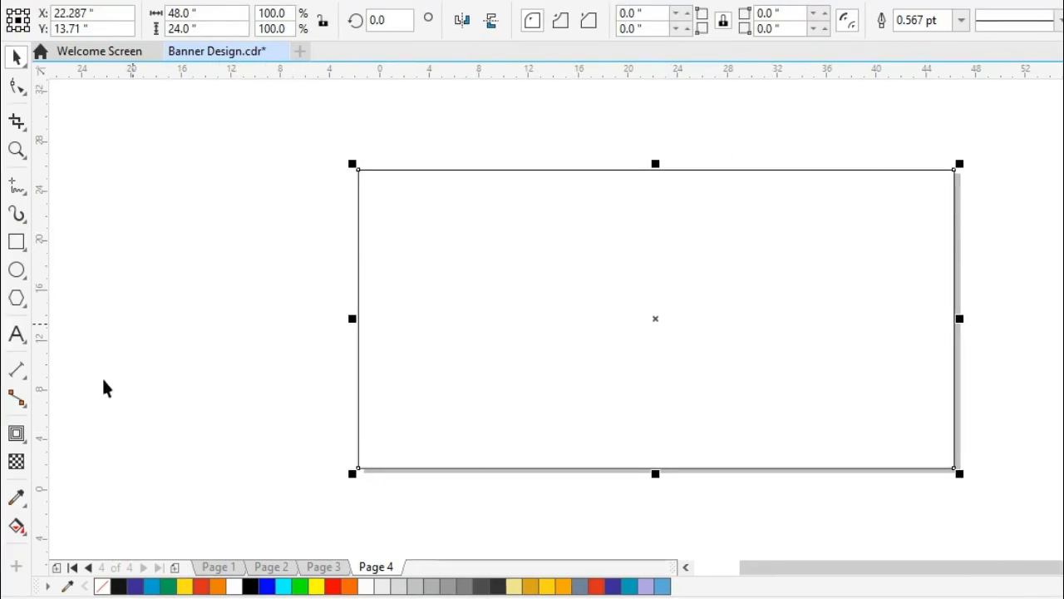
# Add an inside contour to the page-sized rectangle with 1 step and a 1.0 inch offset
pyautogui.click(17, 434)
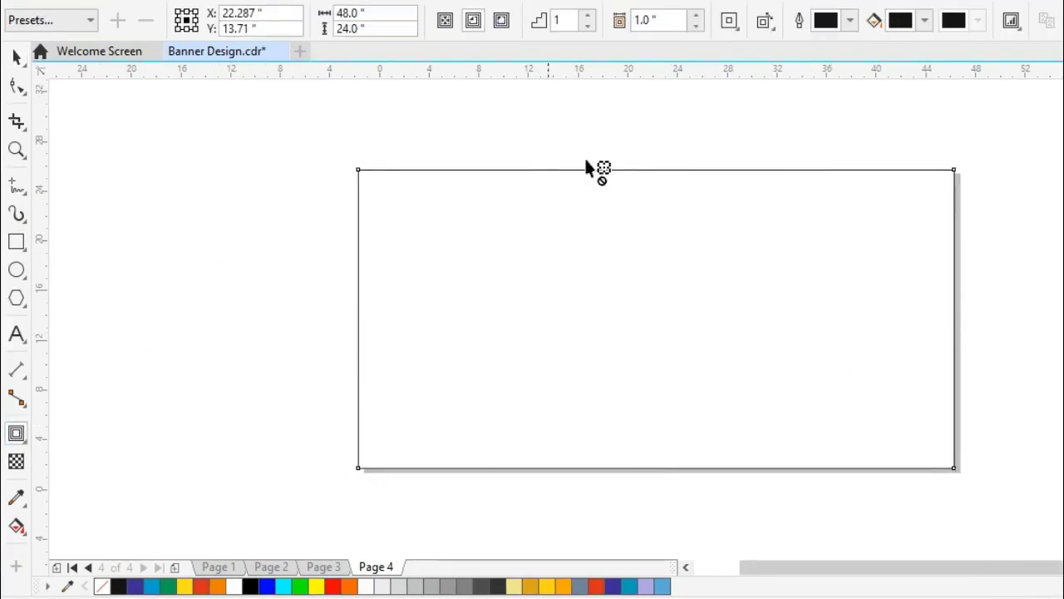
pyautogui.doubleClick(665, 19)
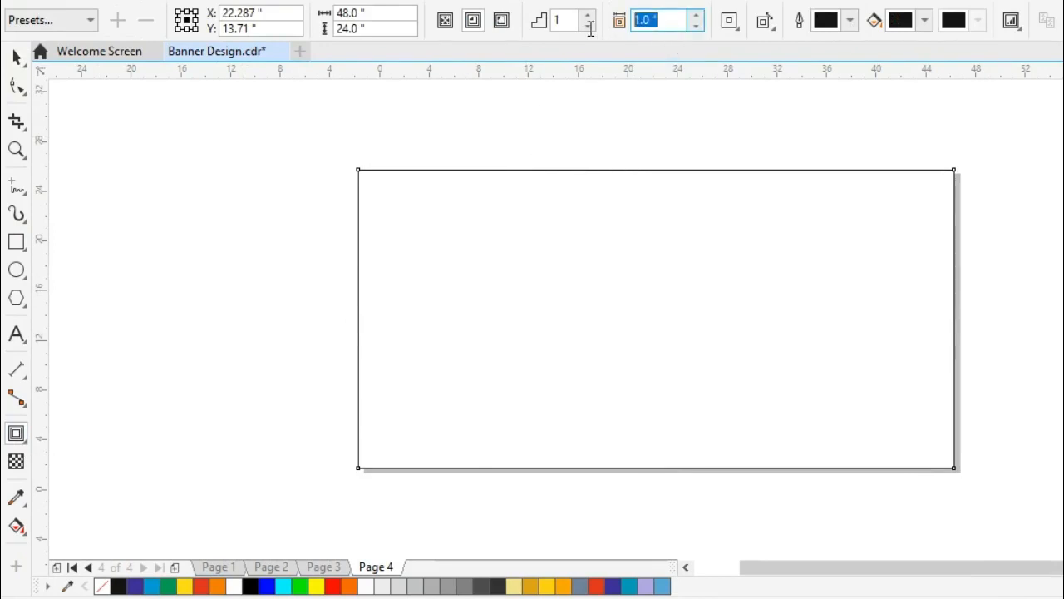
pyautogui.click(588, 16)
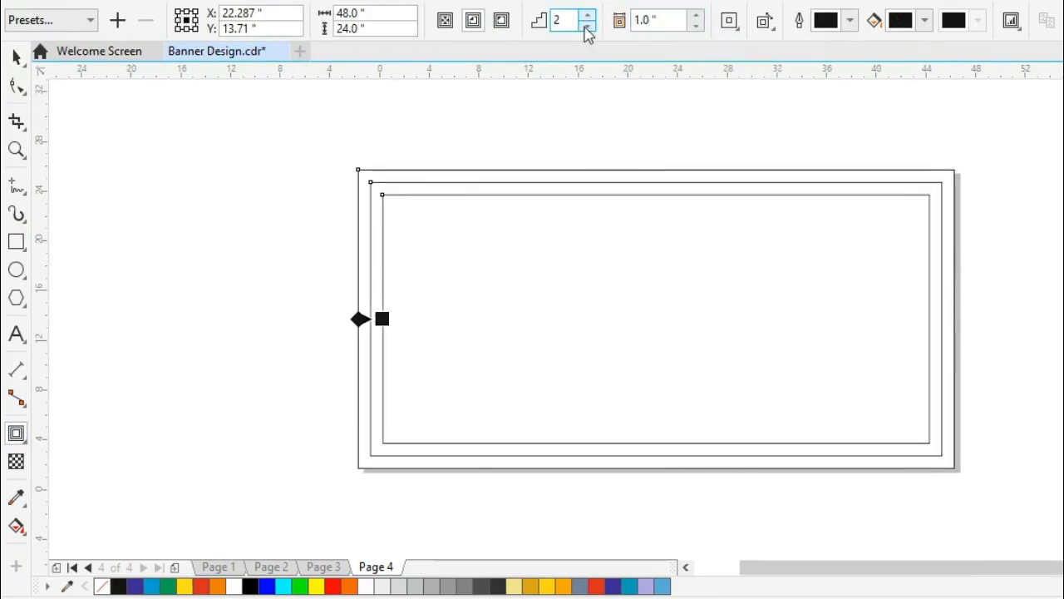
pyautogui.click(588, 27)
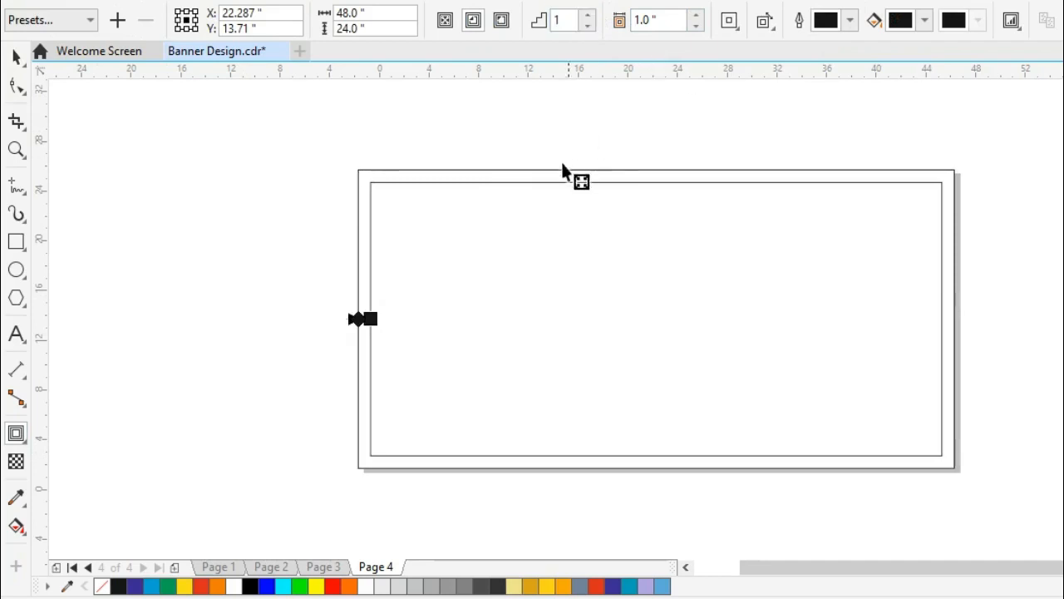
pyautogui.press('space')
# Place two horizontal and two vertical guidelines along the four edges of the inner contour rectangle
pyautogui.press('z')
pyautogui.moveTo(271, 135); pyautogui.dragTo(1050, 509)
pyautogui.press('space')
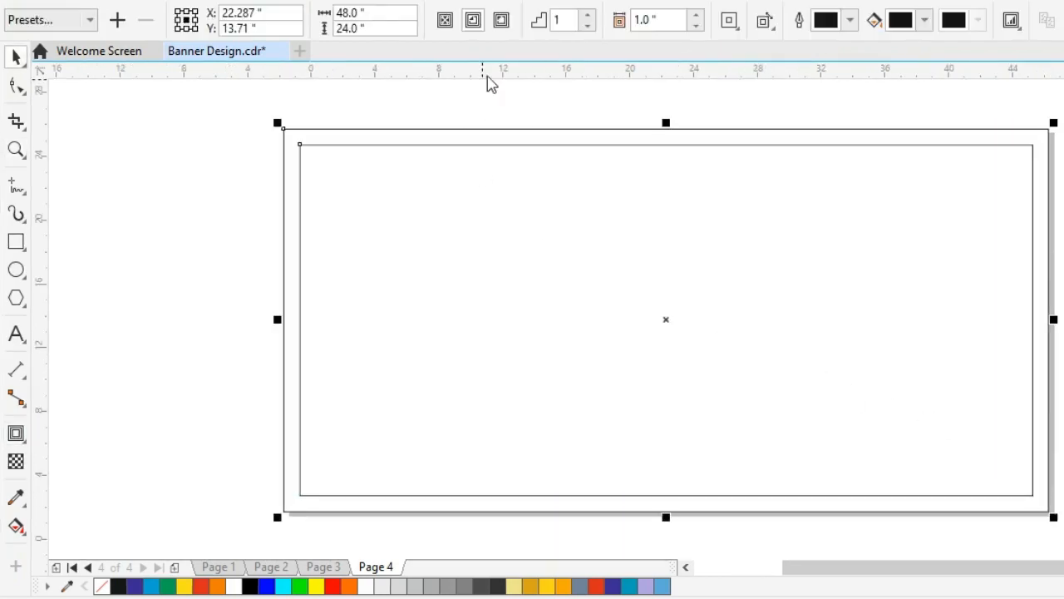
pyautogui.moveTo(536, 99); pyautogui.dragTo(540, 145)
pyautogui.moveTo(534, 80); pyautogui.dragTo(552, 495)
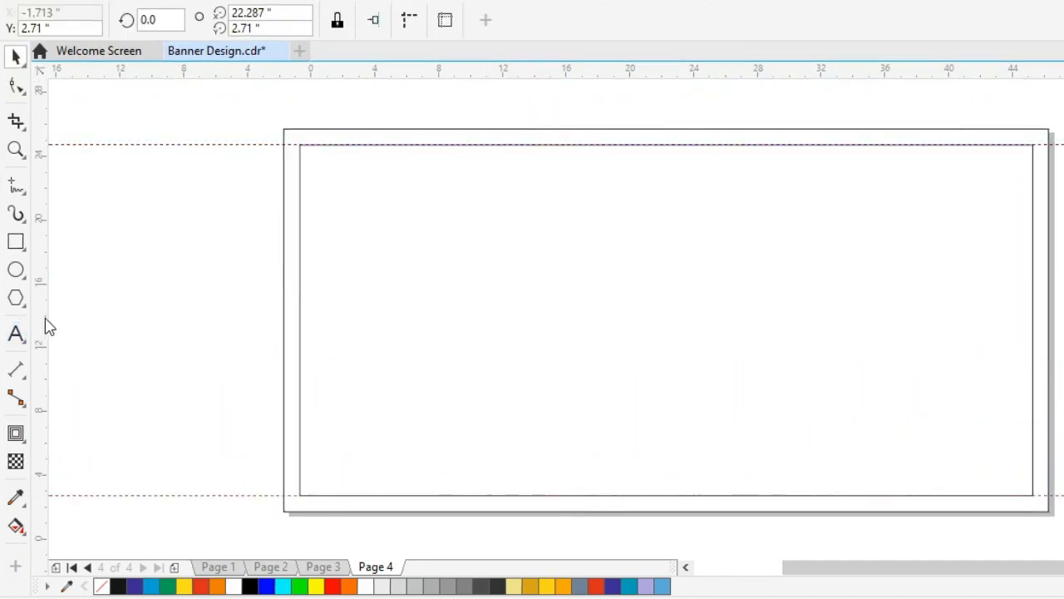
pyautogui.moveTo(1026, 321); pyautogui.dragTo(1034, 314)
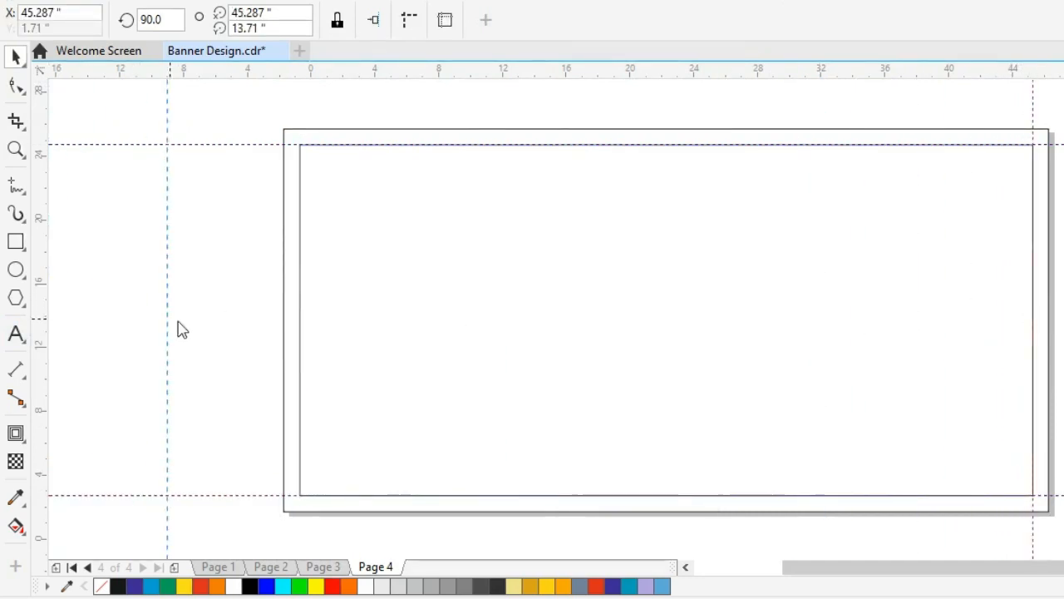
pyautogui.moveTo(167, 326); pyautogui.dragTo(301, 333)
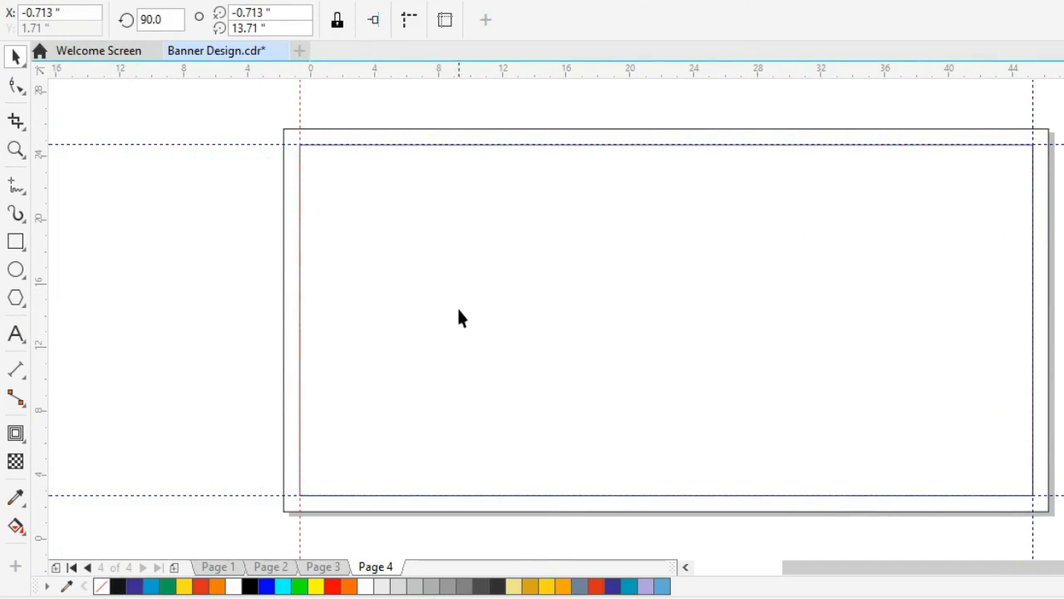
# Break the contour apart from the page rectangle and delete the inner 46 by 22 inch rectangle
pyautogui.click(497, 277)
pyautogui.rightClick(498, 281)
pyautogui.click(560, 292)
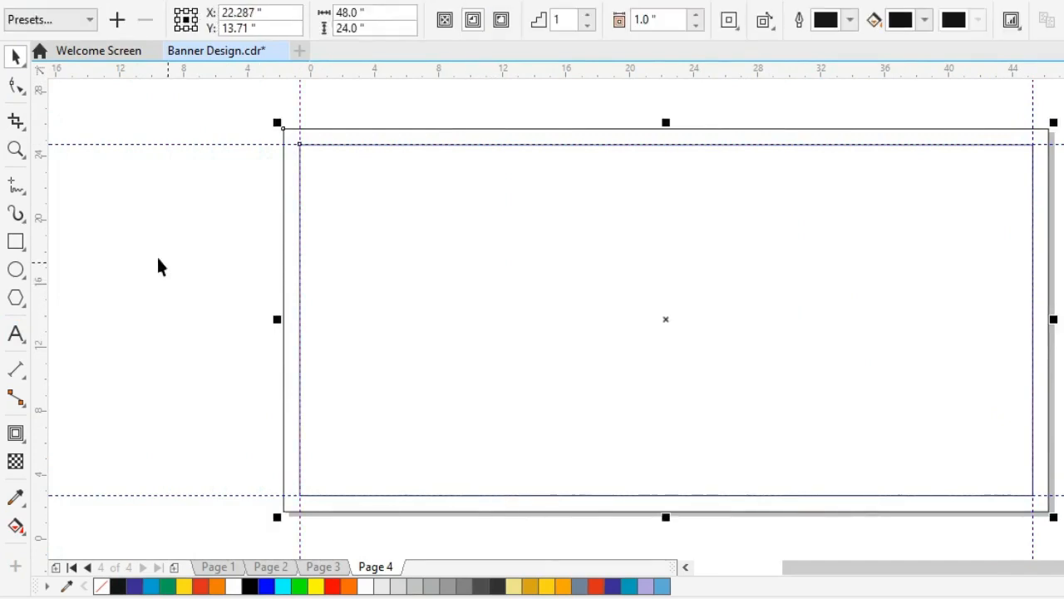
pyautogui.click(157, 266)
pyautogui.click(667, 331)
pyautogui.moveTo(668, 330); pyautogui.dragTo(560, 331)
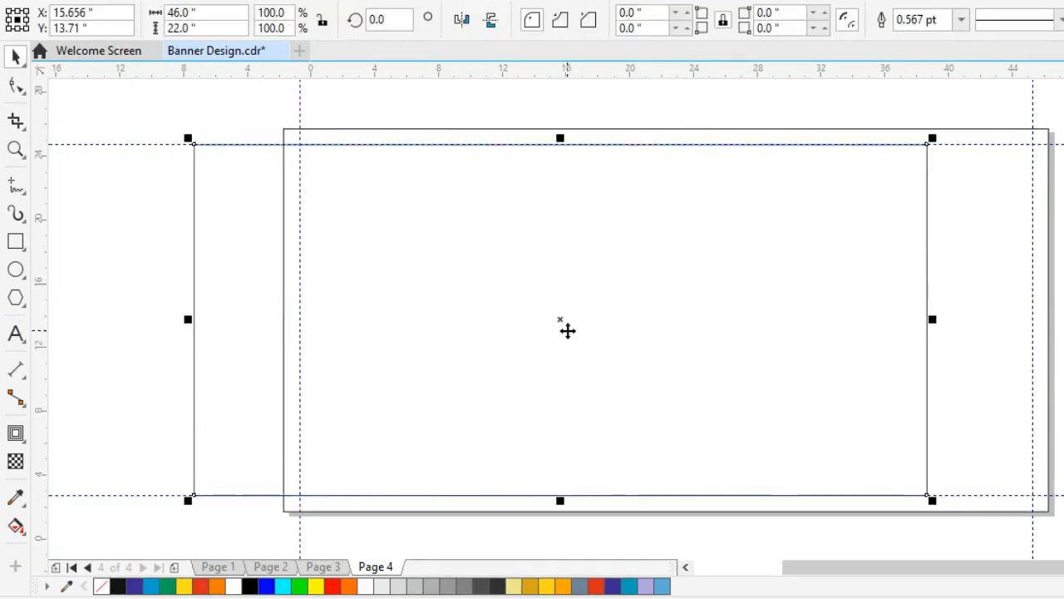
pyautogui.press('Delete')
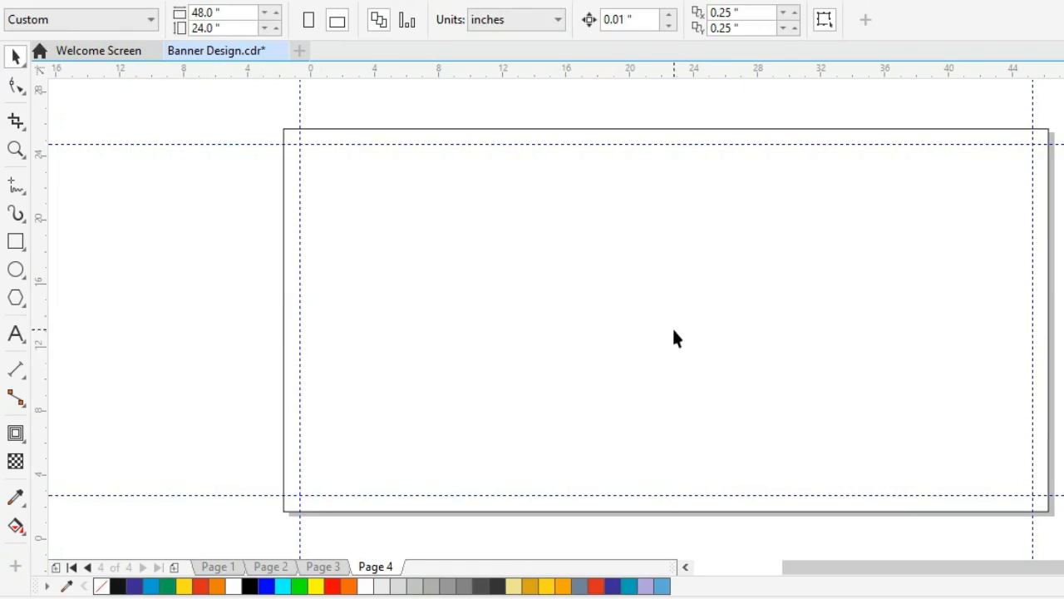
# Draw a diagonal line from the page rectangle's left edge to its top edge and enlarge it about its centre to about 123%
pyautogui.press('h')
pyautogui.moveTo(679, 335); pyautogui.dragTo(644, 332)
pyautogui.press('space')
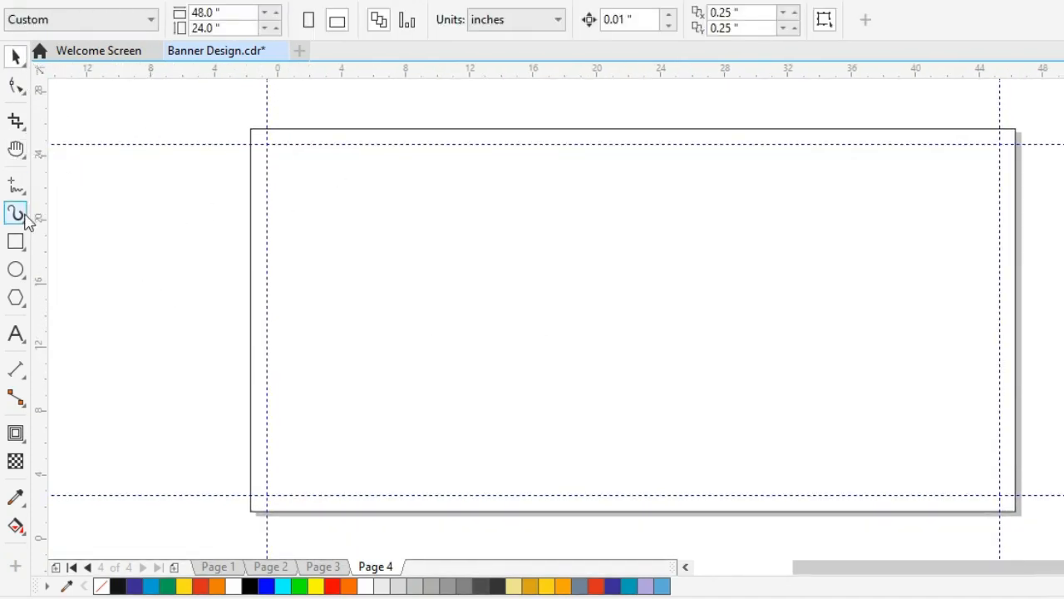
pyautogui.click(16, 189)
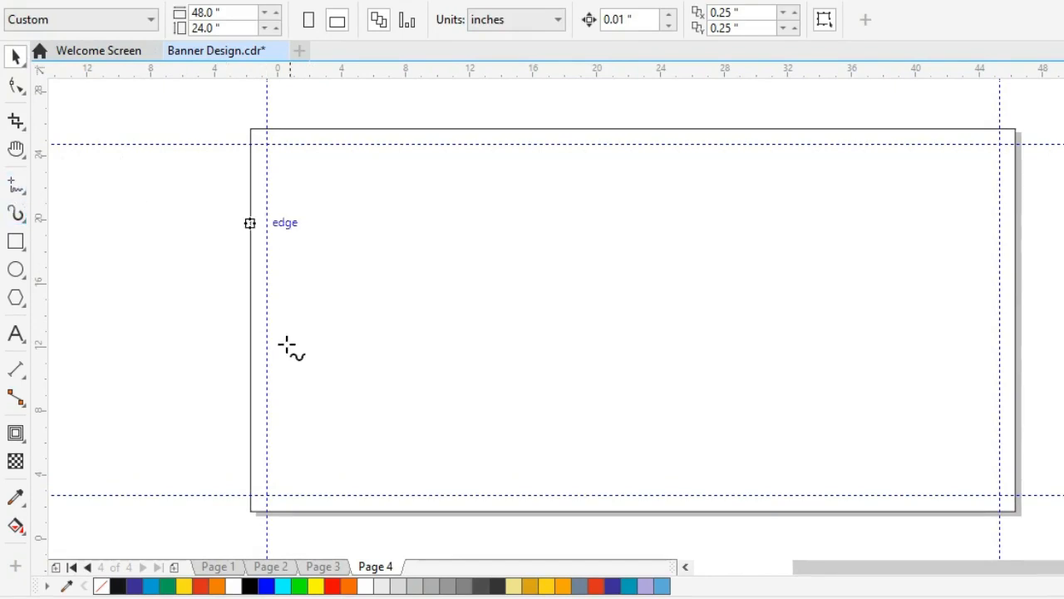
pyautogui.click(251, 376)
pyautogui.click(324, 241)
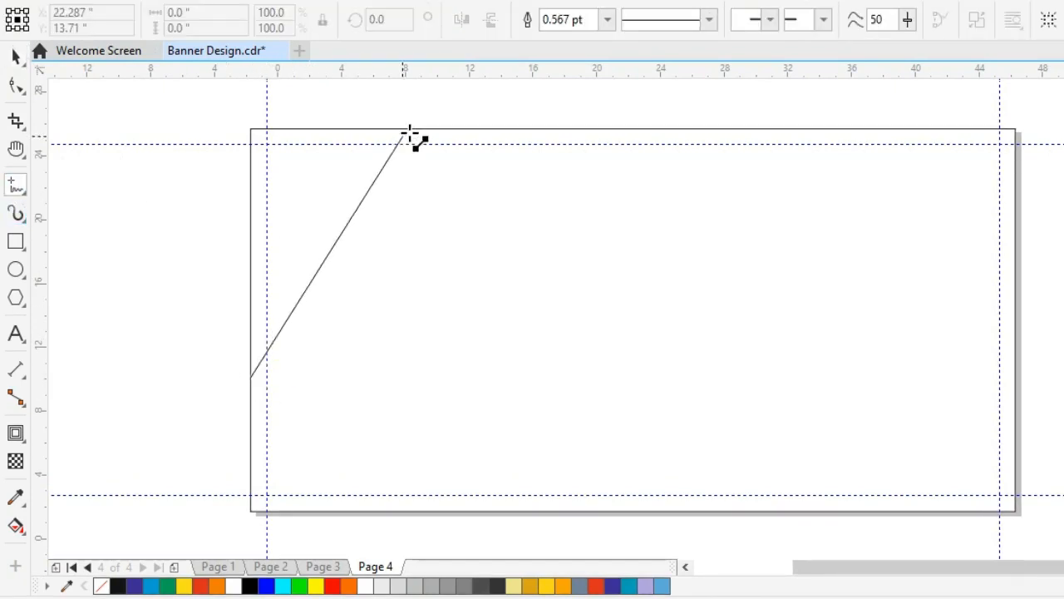
pyautogui.click(442, 124)
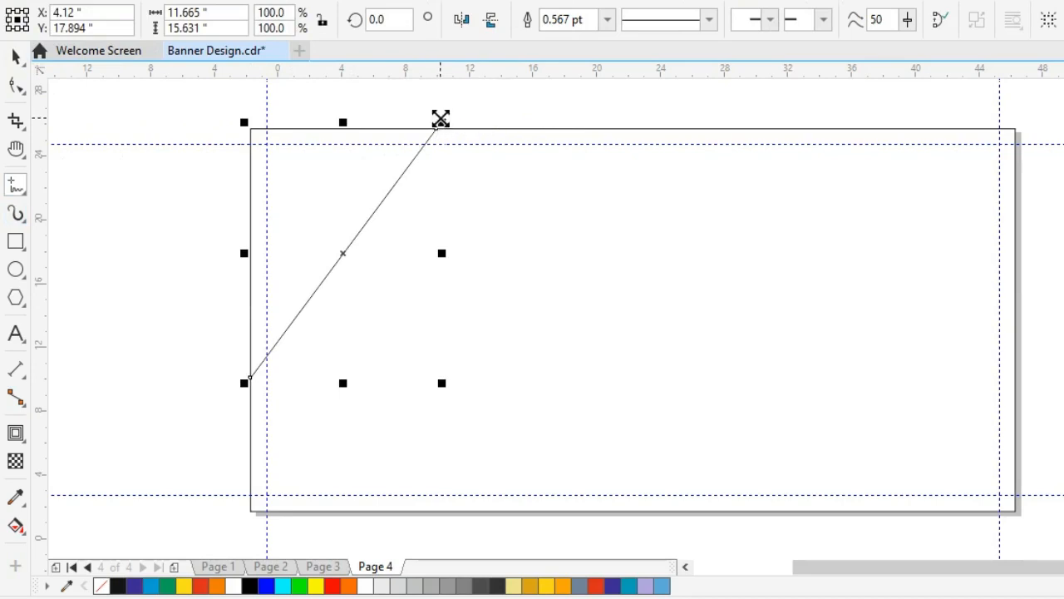
pyautogui.moveTo(445, 123); pyautogui.dragTo(488, 95)
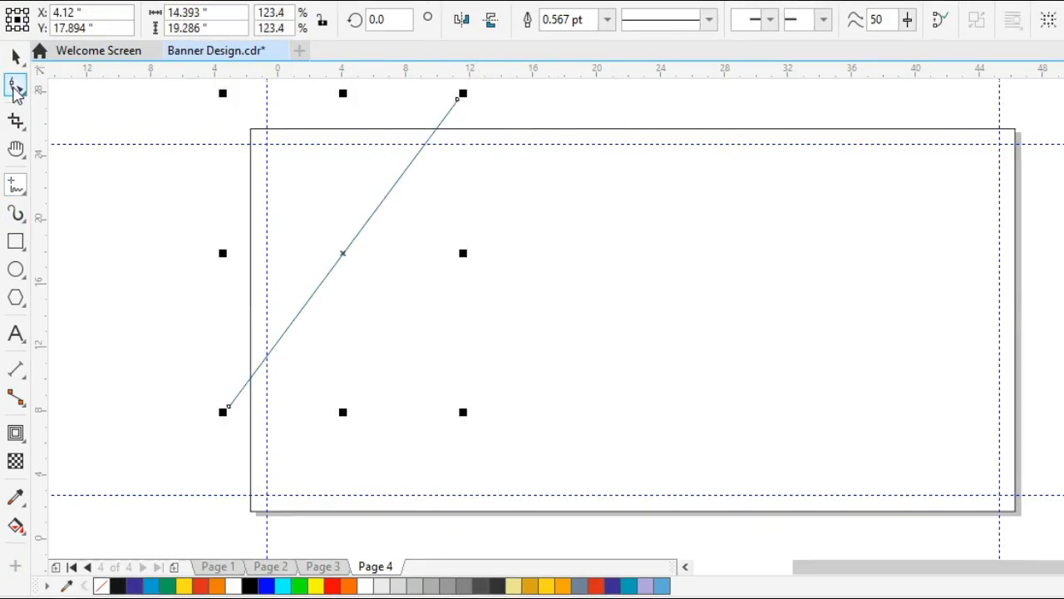
# Convert the diagonal line to a curve, extend its lower end downward and bend it into an S shape about 14.8 by 21.4 inches
pyautogui.click(16, 86)
pyautogui.moveTo(371, 89); pyautogui.dragTo(585, 170)
pyautogui.click(295, 20)
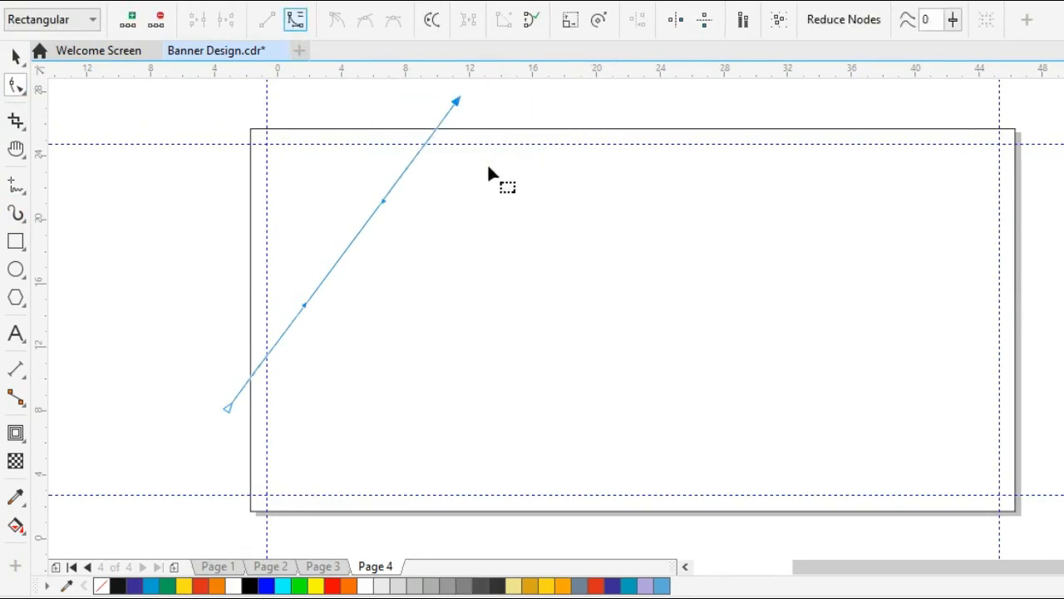
pyautogui.moveTo(383, 201); pyautogui.dragTo(439, 257)
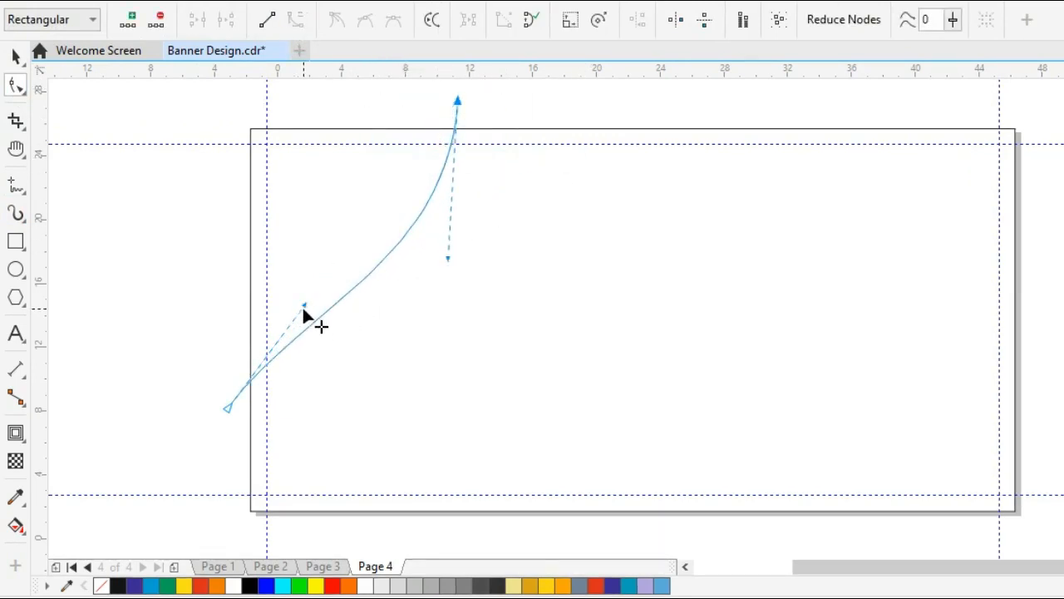
pyautogui.moveTo(303, 310); pyautogui.dragTo(284, 269)
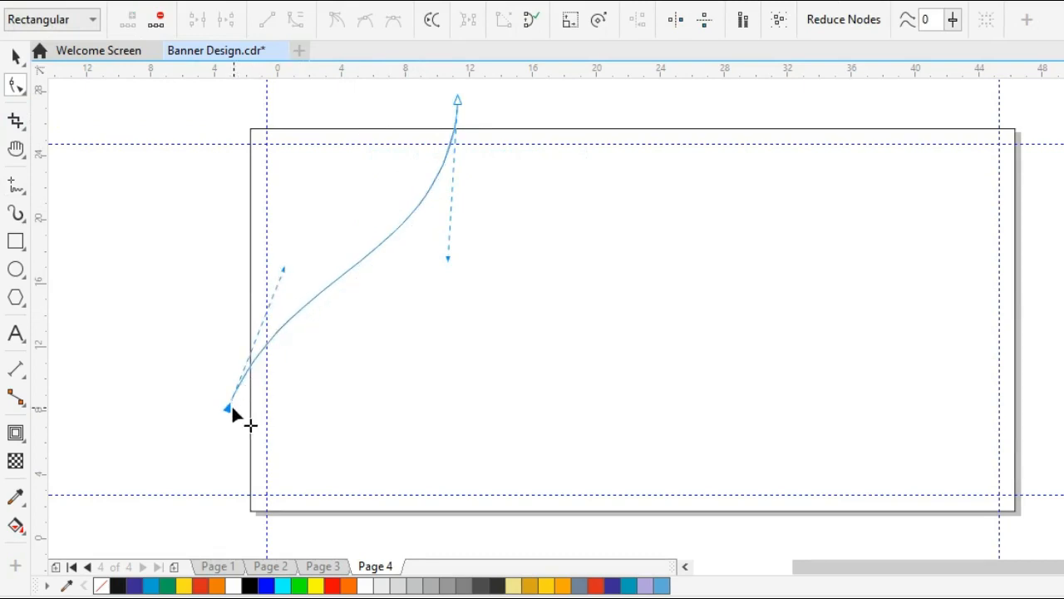
pyautogui.moveTo(230, 409); pyautogui.dragTo(228, 441)
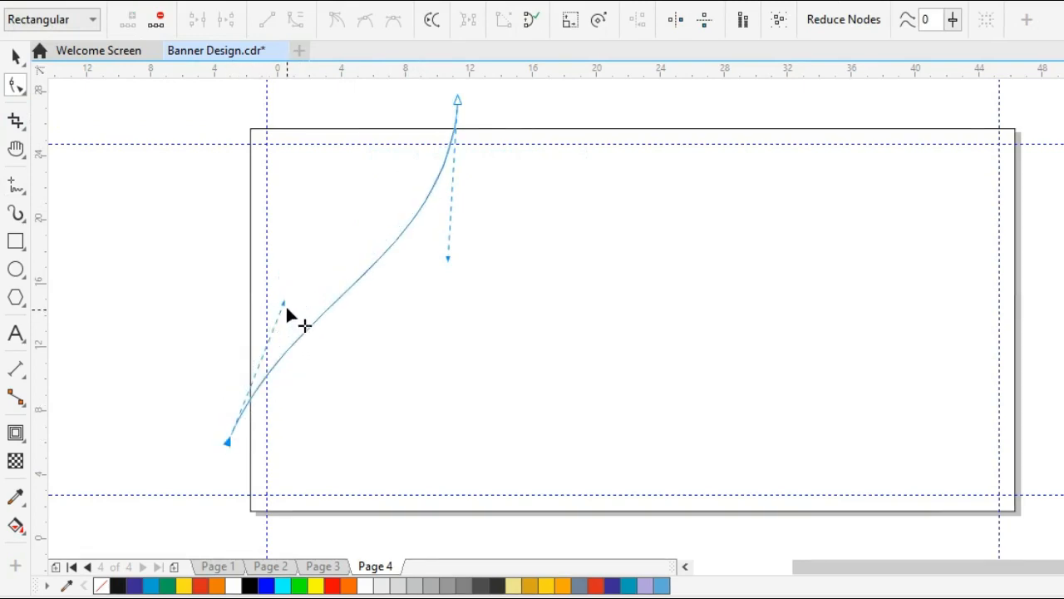
pyautogui.moveTo(284, 303); pyautogui.dragTo(283, 249)
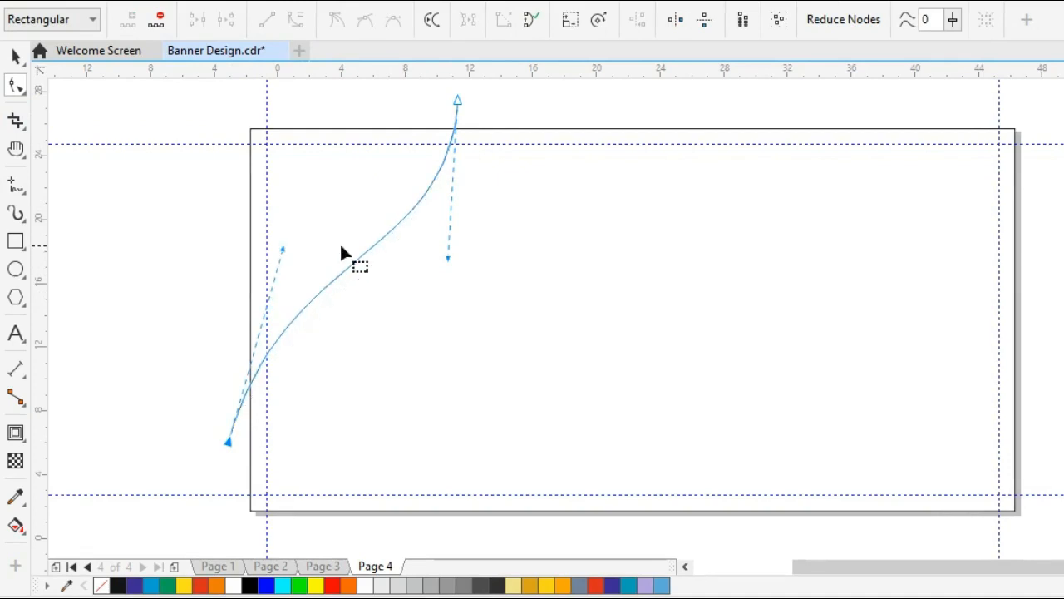
pyautogui.moveTo(449, 264); pyautogui.dragTo(515, 279)
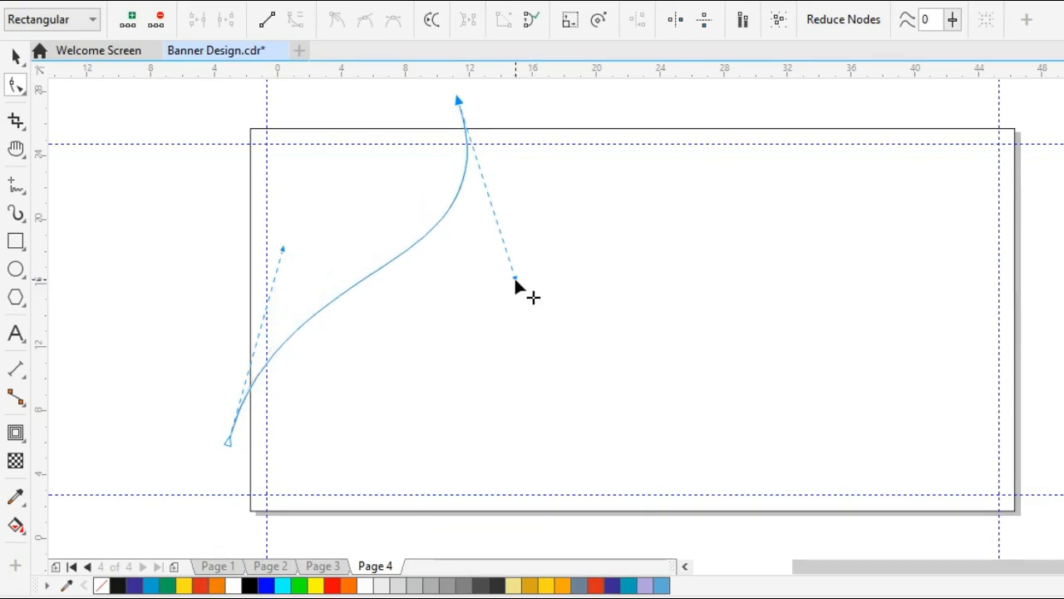
pyautogui.press('space')
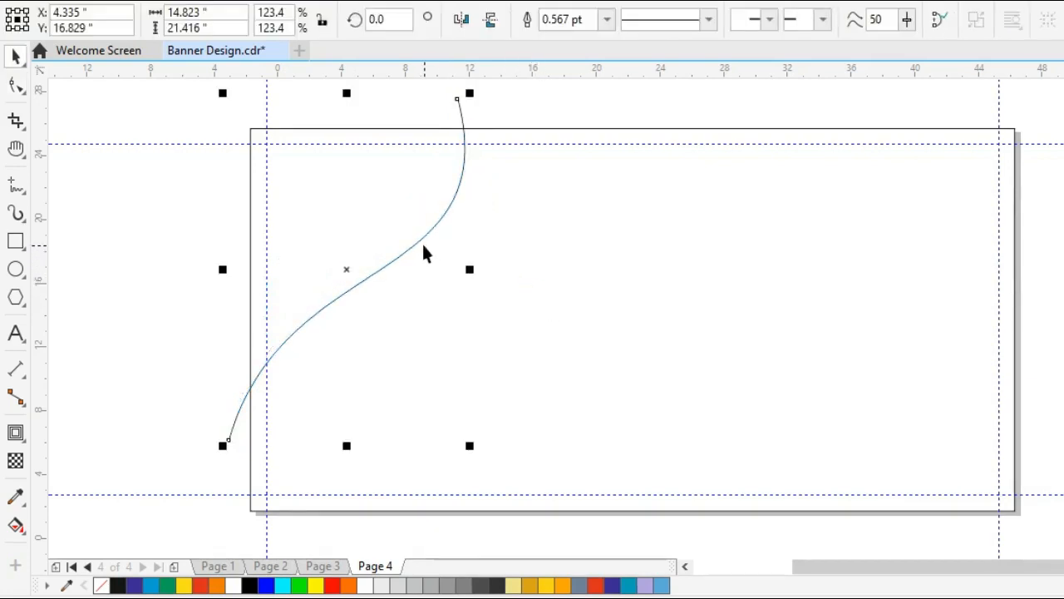
# Make two copies of the S curve, each rotated about 2.2° clockwise around its crossing with the page's left edge, and group all three curves
pyautogui.click(423, 250)
pyautogui.moveTo(346, 269); pyautogui.dragTo(249, 387)
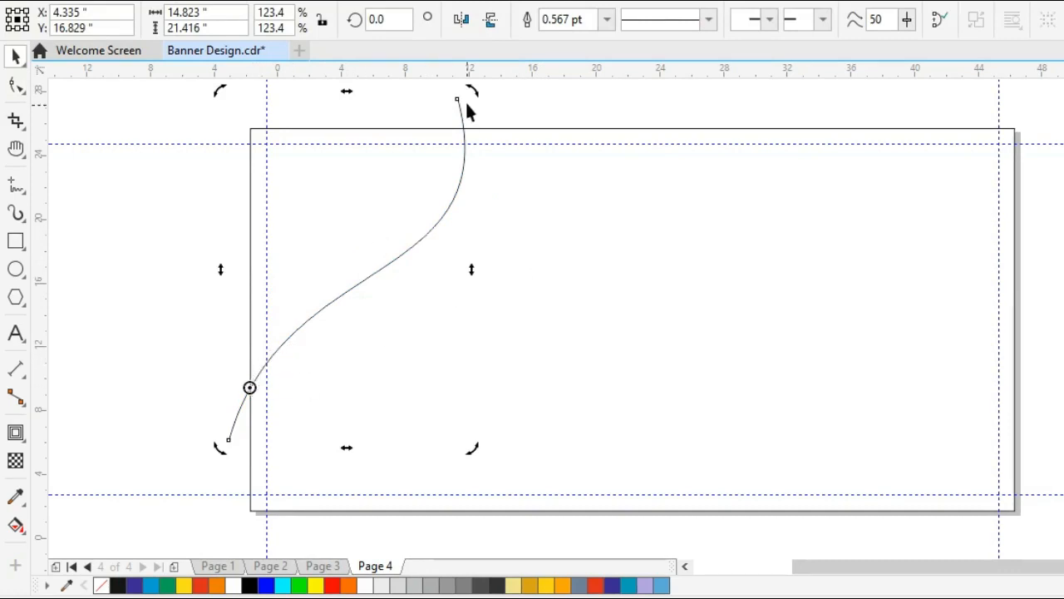
pyautogui.moveTo(477, 94); pyautogui.dragTo(486, 97)
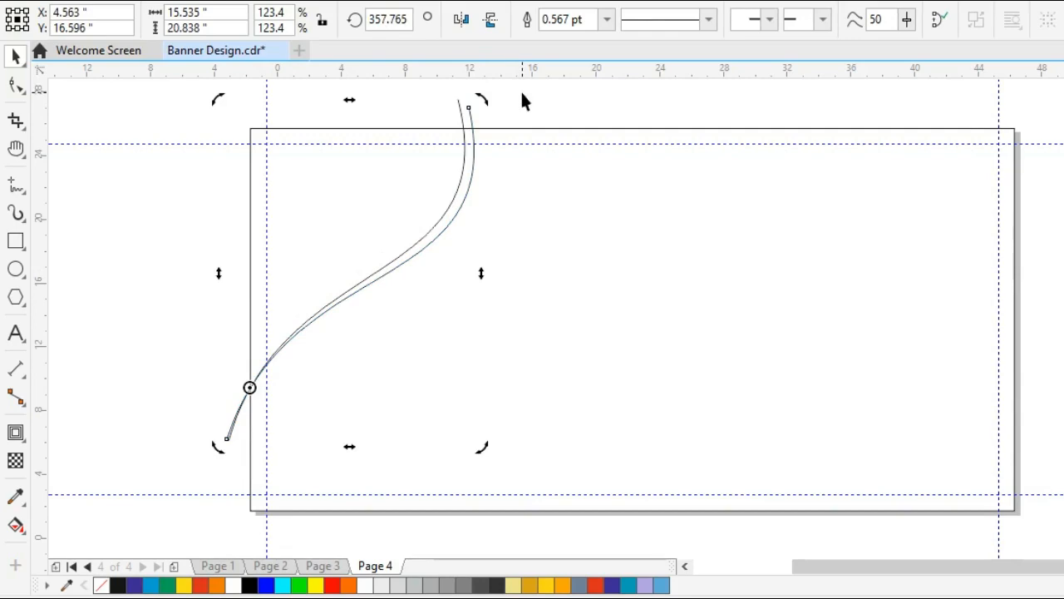
pyautogui.hotkey('ctrl', 'r')
pyautogui.moveTo(136, 90); pyautogui.dragTo(596, 468)
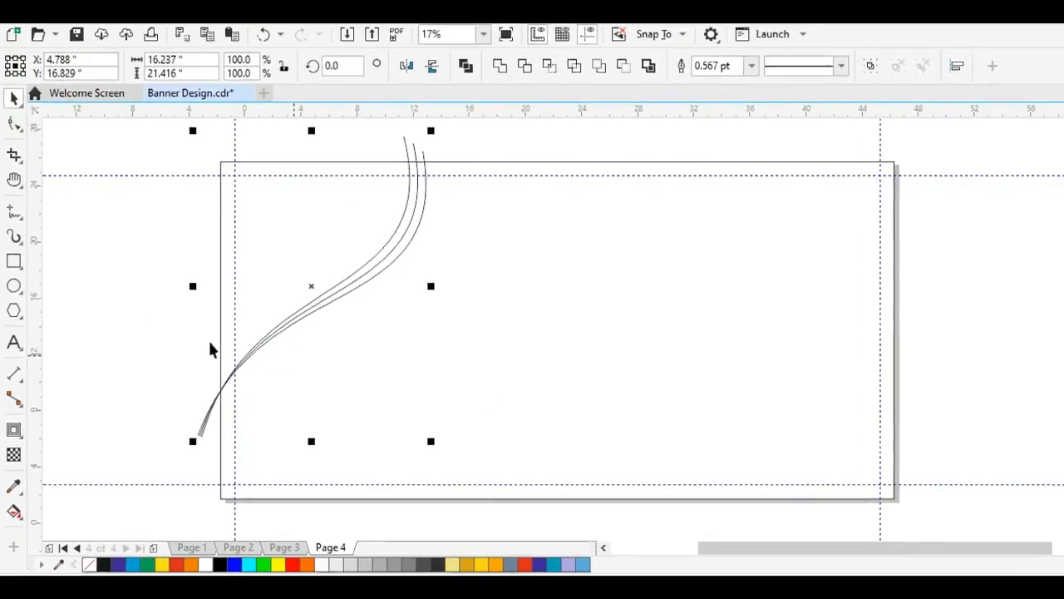
pyautogui.hotkey('ctrl', 'g')
pyautogui.click(169, 207)
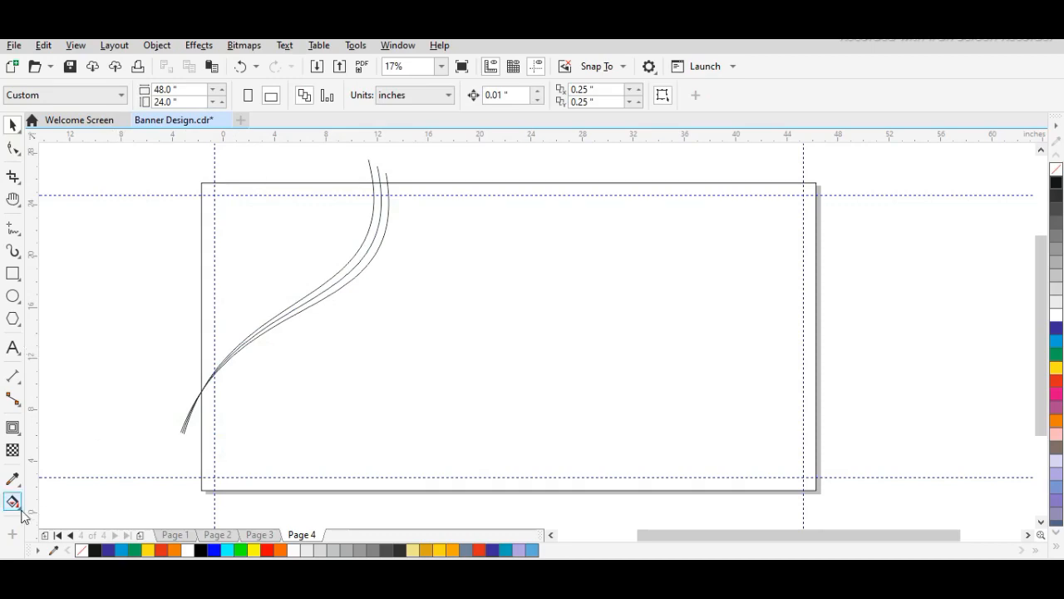
# Create three closed shapes with Smart Fill from the regions between the banner's upper-left corner and the curves
pyautogui.click(14, 503)
pyautogui.click(65, 519)
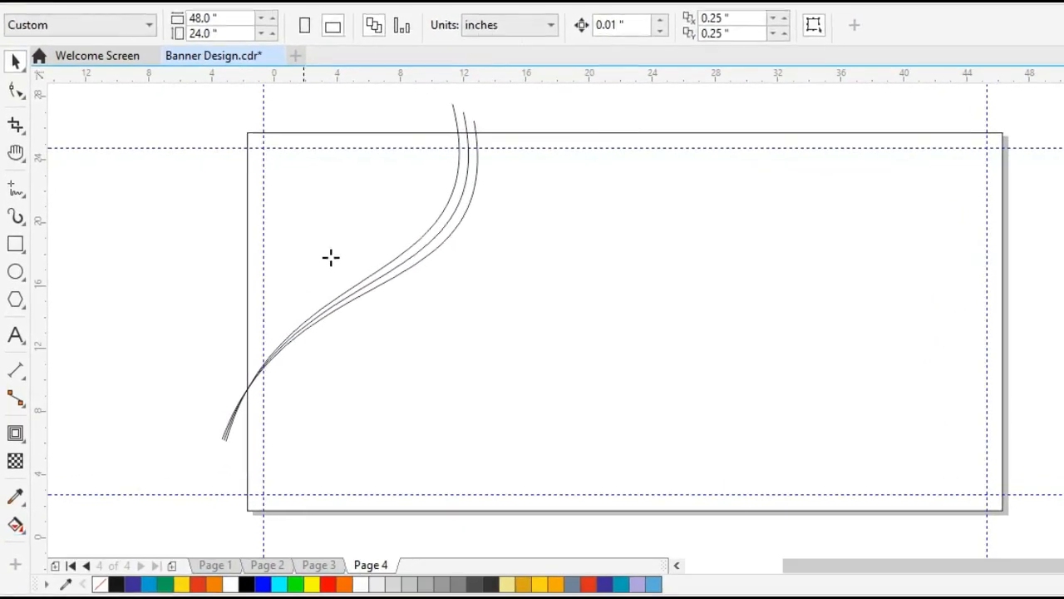
pyautogui.click(370, 238)
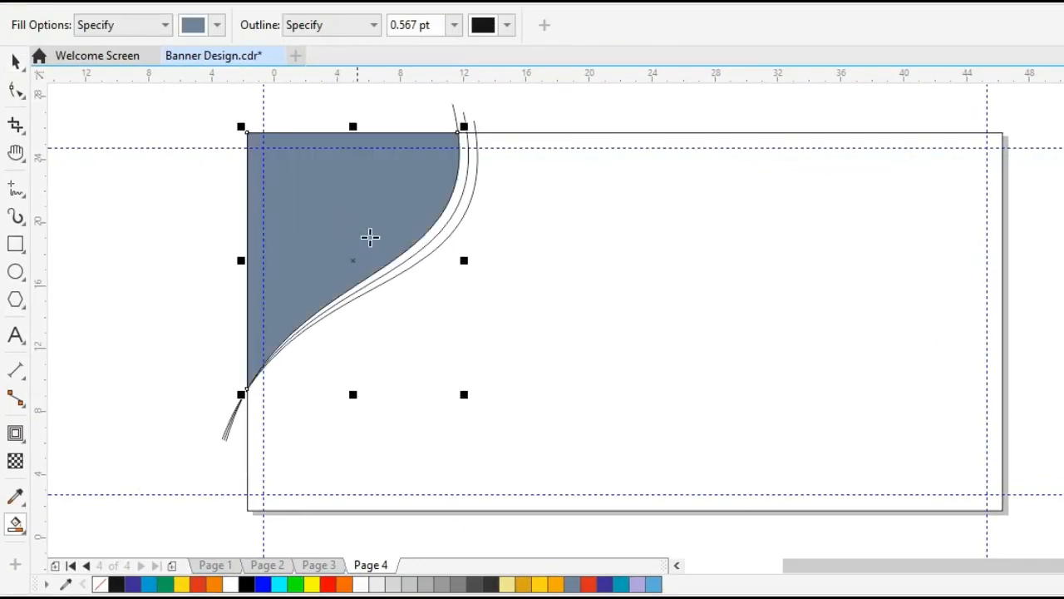
pyautogui.click(417, 245)
pyautogui.click(441, 237)
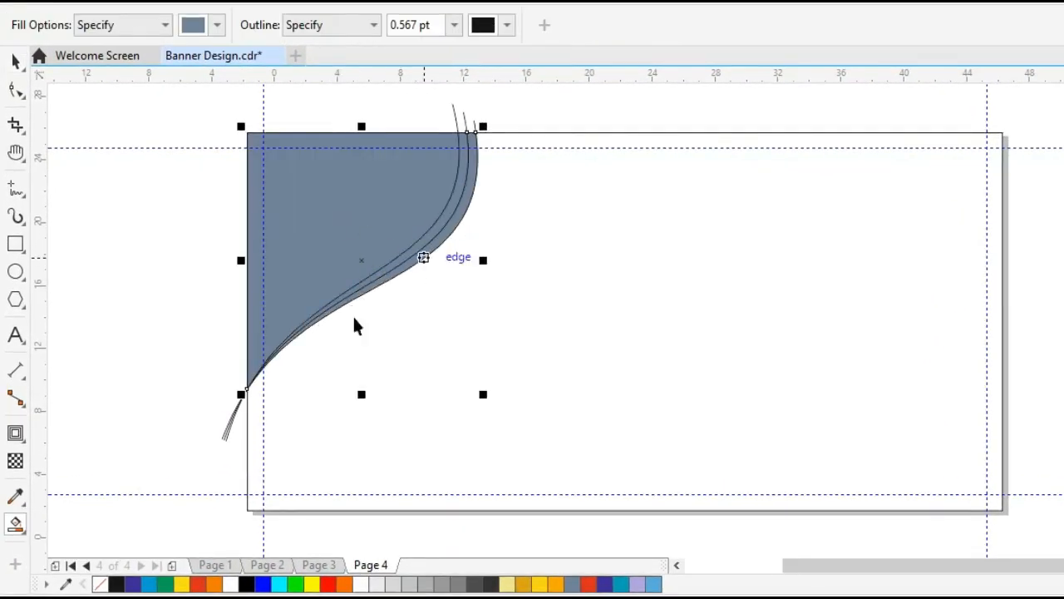
# Delete the grouped construction curves, keeping only the filled shapes
pyautogui.press('space')
pyautogui.click(249, 373)
pyautogui.press('Delete')
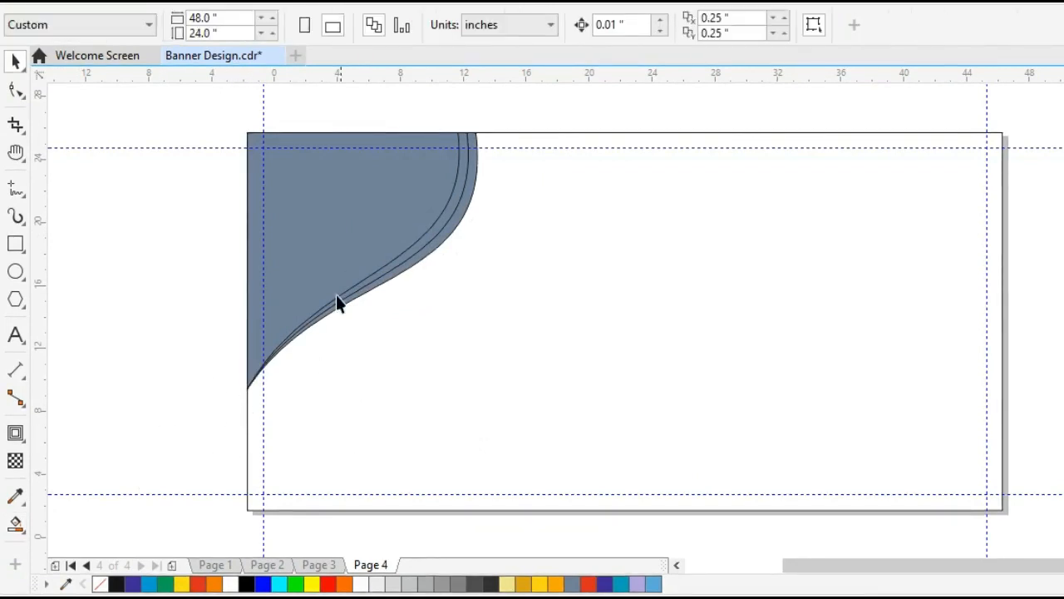
# Fill the large corner shape yellow, the inner curved strip light blue and the outer curved strip orange-red
pyautogui.click(326, 232)
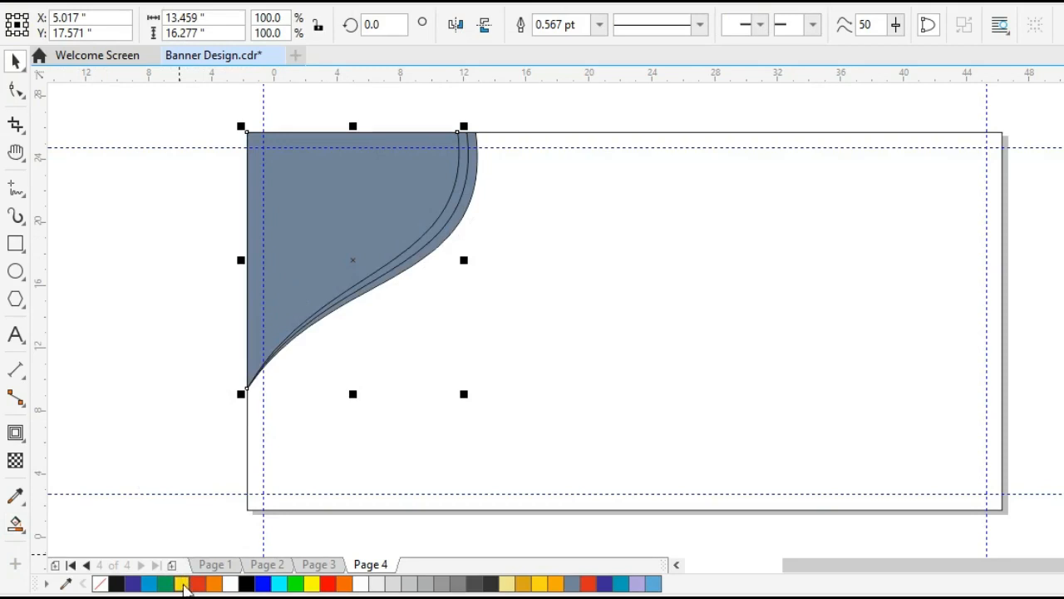
pyautogui.click(182, 583)
pyautogui.click(400, 287)
pyautogui.click(421, 245)
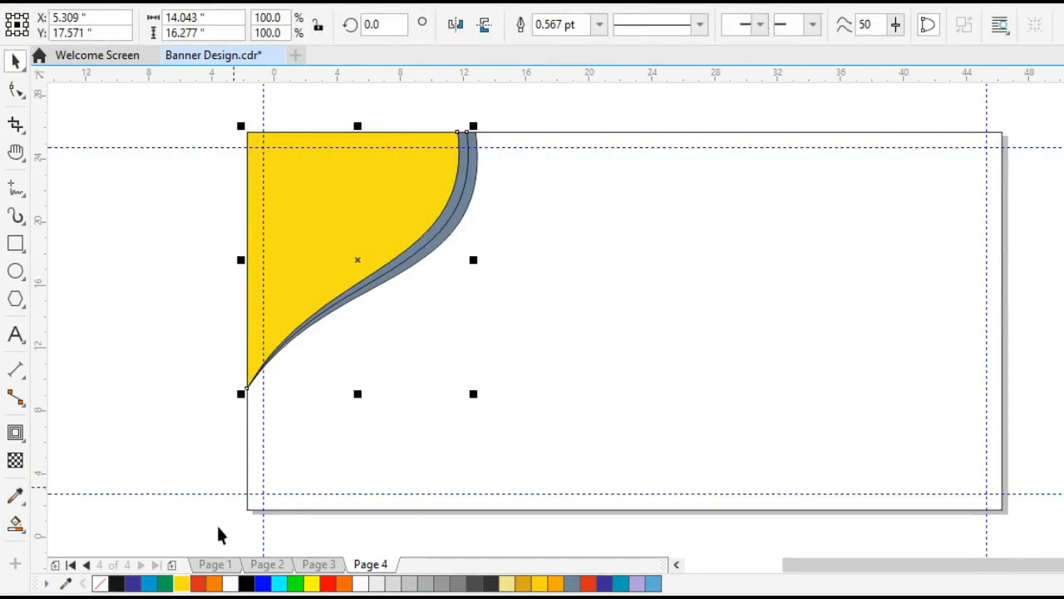
pyautogui.click(153, 584)
pyautogui.click(399, 302)
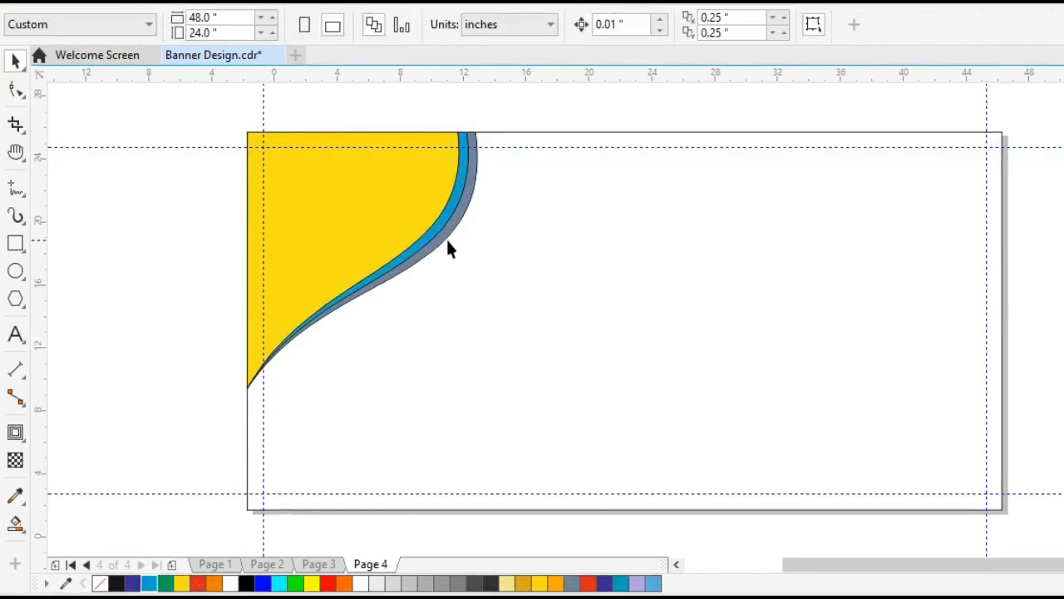
pyautogui.click(438, 257)
pyautogui.click(200, 583)
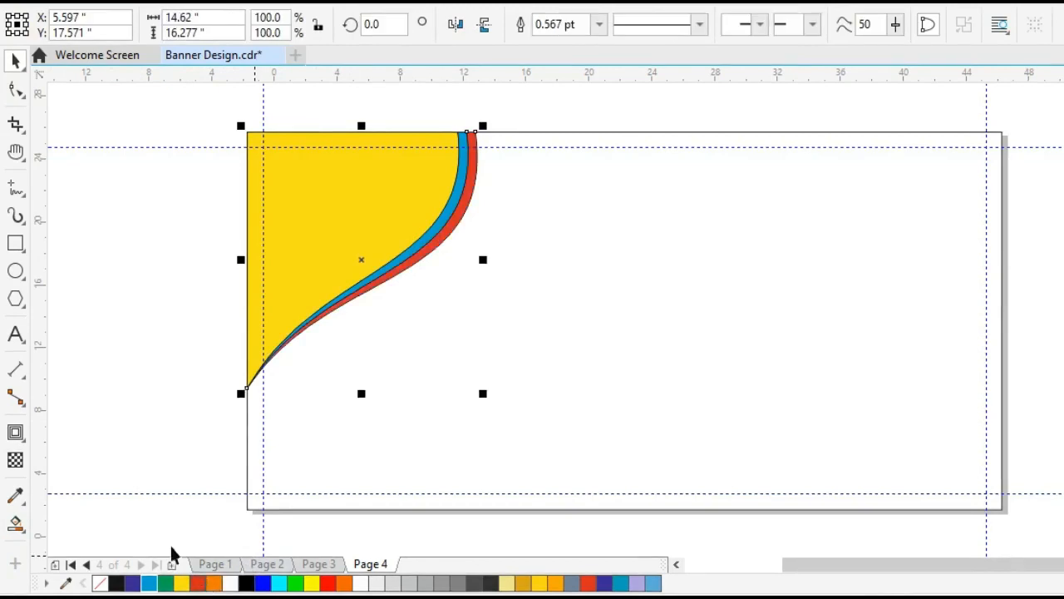
# Remove the outlines from the three coloured corner shapes
pyautogui.click(147, 286)
pyautogui.moveTo(388, 271); pyautogui.dragTo(596, 463)
pyautogui.rightClick(102, 584)
pyautogui.click(136, 367)
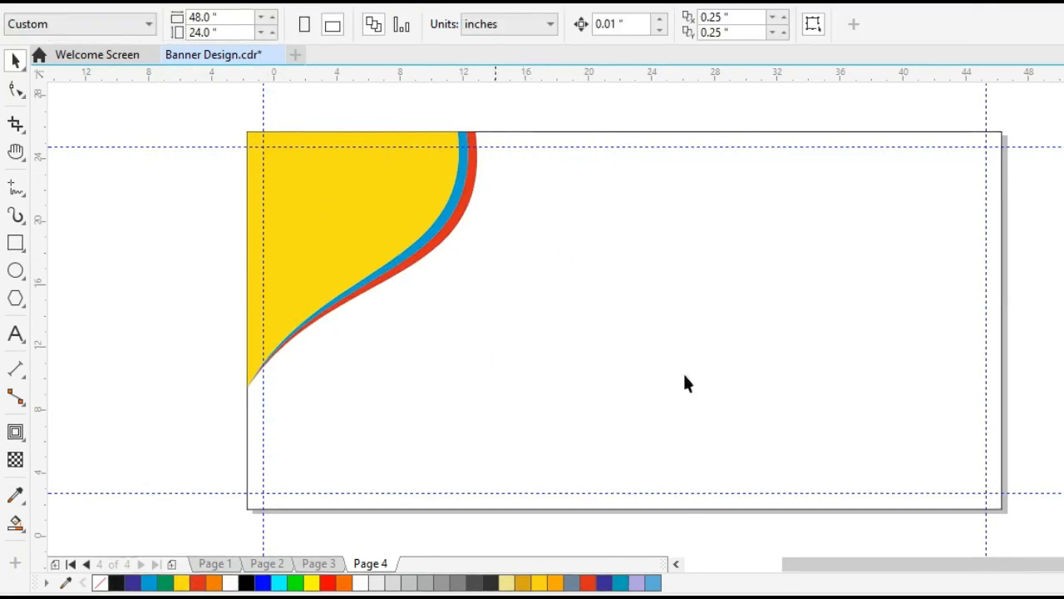
# Give the banner rectangle a vertical linear fountain fill running from teal-green at its lower edge to green at its upper edge
pyautogui.click(626, 423)
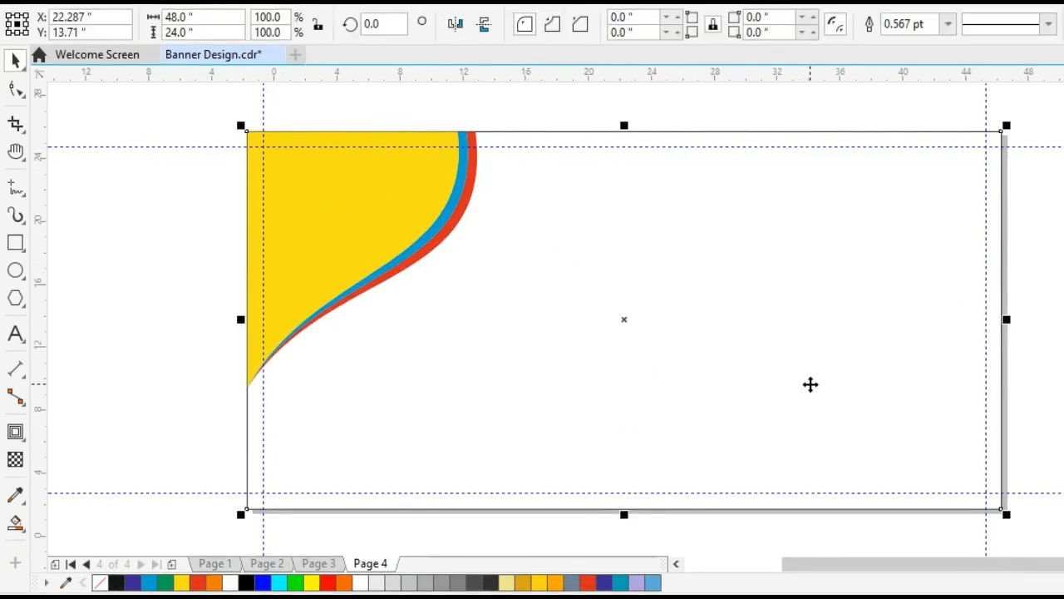
pyautogui.press('g')
pyautogui.moveTo(620, 510); pyautogui.dragTo(642, 142)
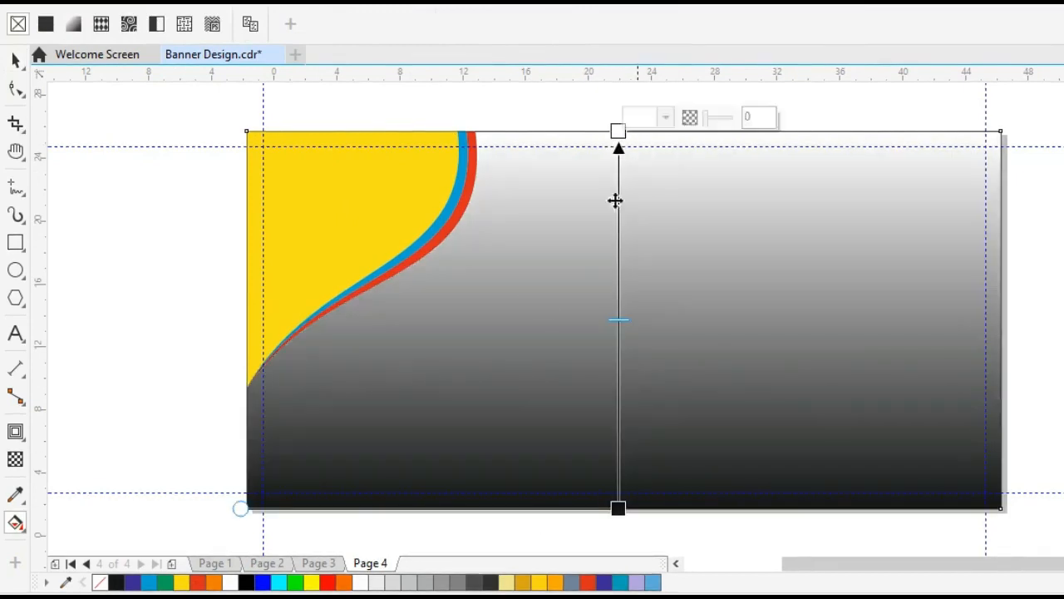
pyautogui.moveTo(451, 272); pyautogui.dragTo(618, 133)
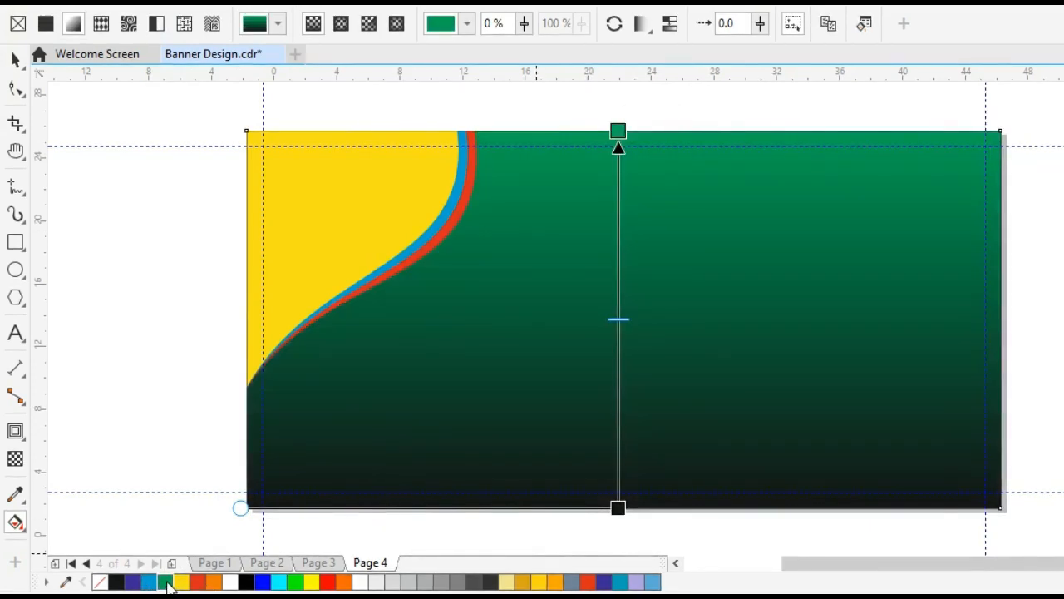
pyautogui.moveTo(169, 586); pyautogui.dragTo(617, 507)
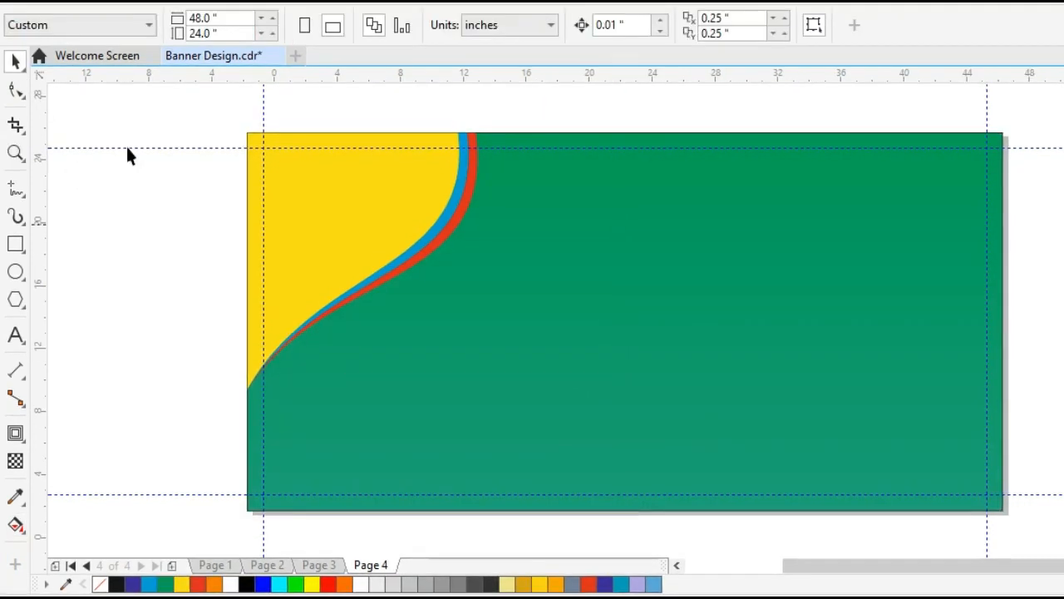
# Draw a rectangle on the empty area beside the banner and set its size to 10 by 2.5 inches
pyautogui.click(15, 244)
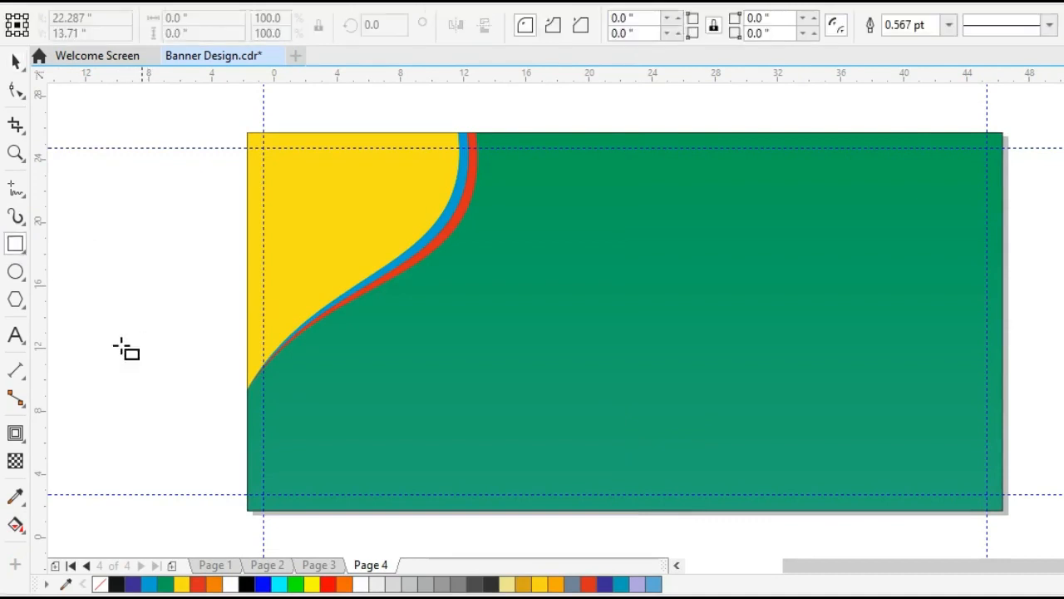
pyautogui.moveTo(70, 277); pyautogui.dragTo(221, 325)
pyautogui.press('space')
pyautogui.click(232, 17)
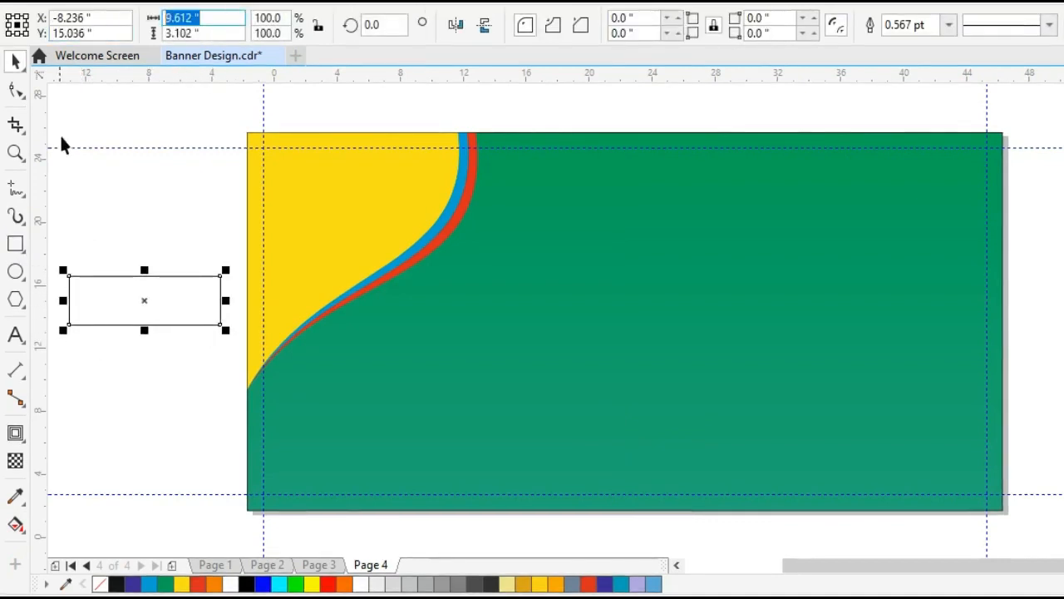
pyautogui.write('10')
pyautogui.press('Tab')
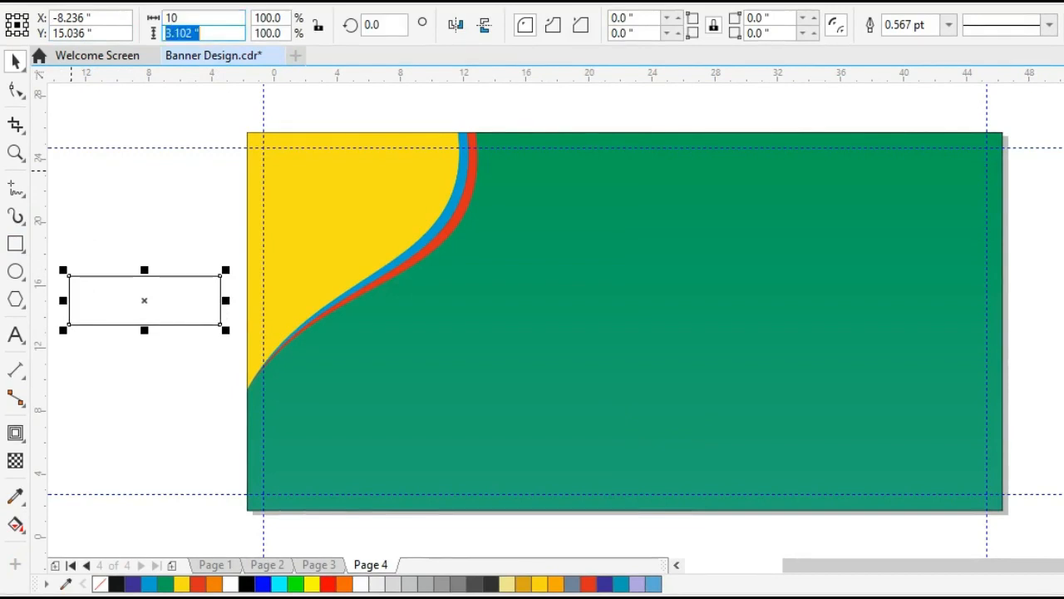
pyautogui.write('2.5')
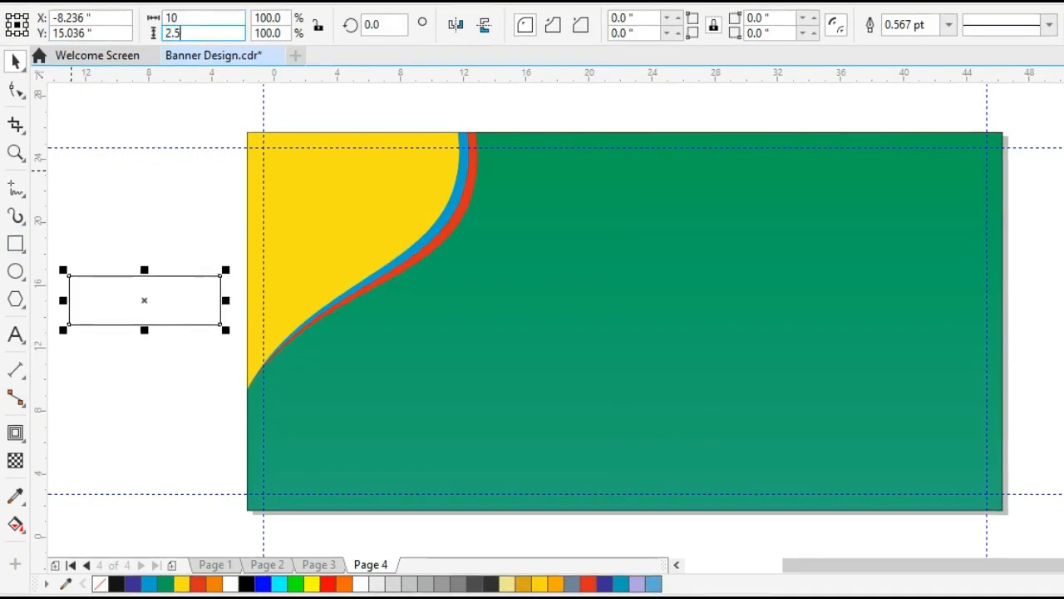
pyautogui.press('Return')
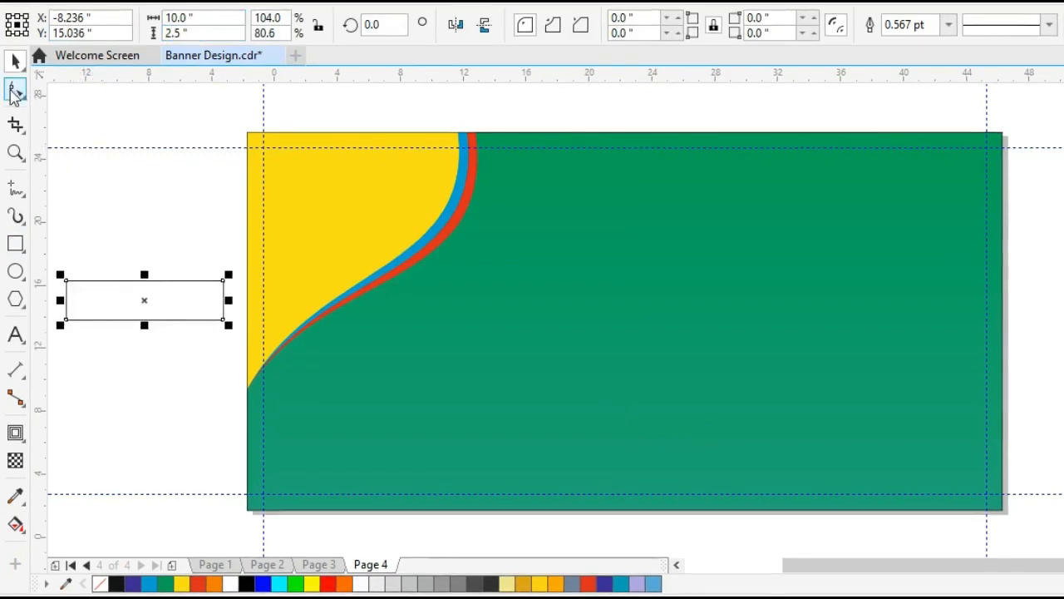
# Round all four corners of the small rectangle to a radius of about 0.485 inch
pyautogui.press('z')
pyautogui.moveTo(59, 238); pyautogui.dragTo(617, 379)
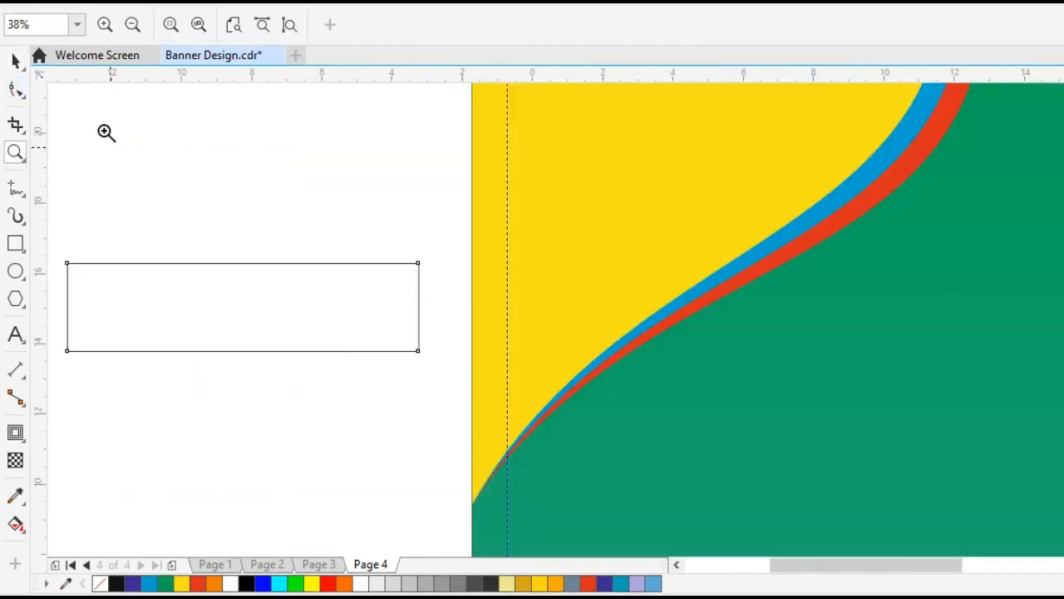
pyautogui.click(15, 88)
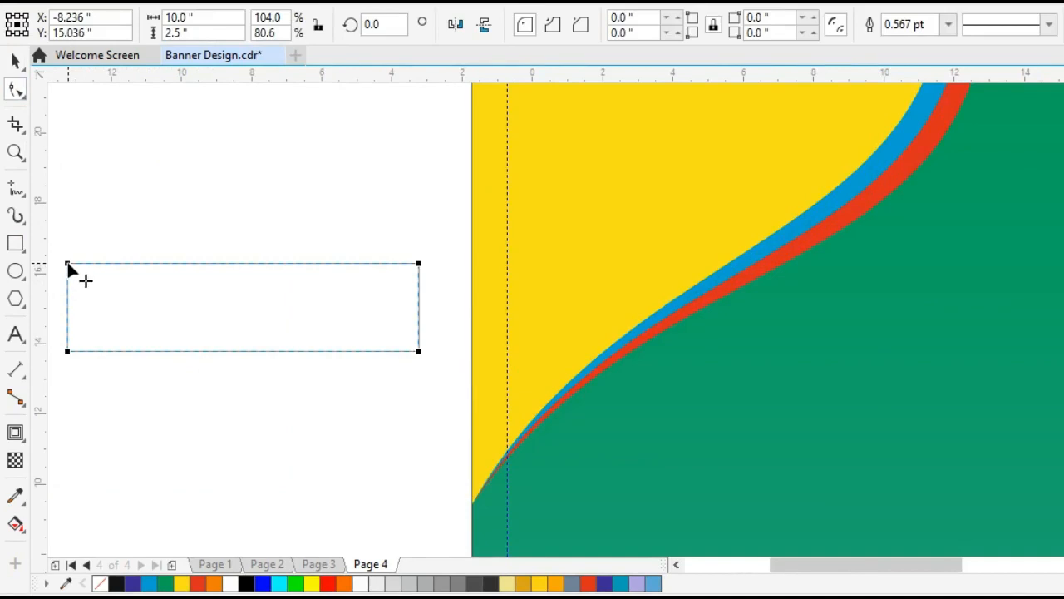
pyautogui.moveTo(68, 265); pyautogui.dragTo(84, 266)
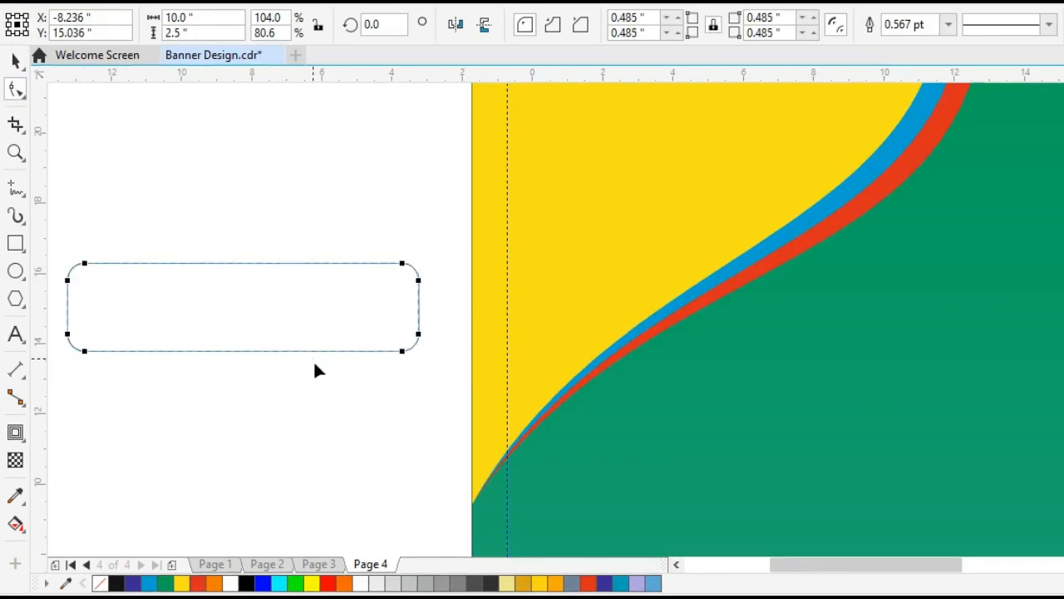
pyautogui.press('space')
# Fill the rounded rectangle with red and remove its outline
pyautogui.click(328, 583)
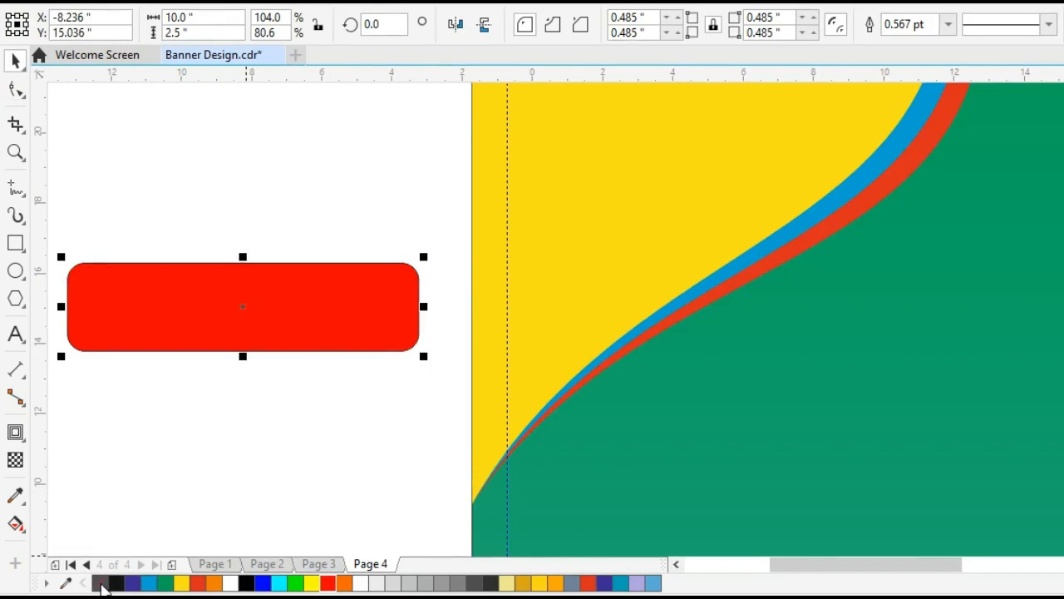
pyautogui.rightClick(100, 583)
pyautogui.click(279, 418)
# Move the red rounded rectangle onto the banner against the right margin guideline and place a copy just to its left with a small gap
pyautogui.press('z')
pyautogui.keyDown('shift'); pyautogui.click(347, 404); pyautogui.keyUp('shift')
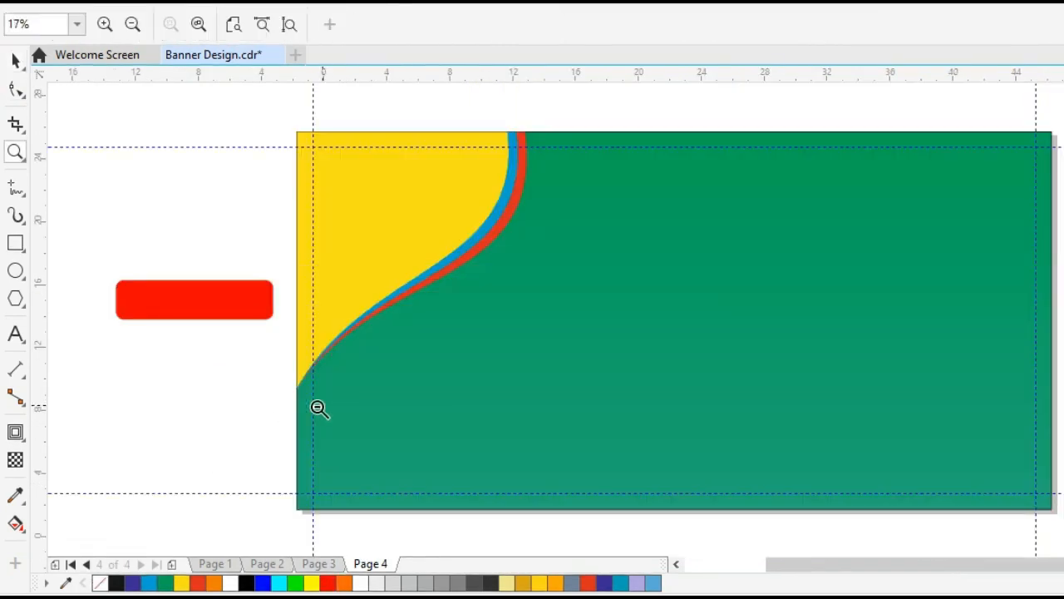
pyautogui.press('space')
pyautogui.click(235, 316)
pyautogui.moveTo(236, 316); pyautogui.dragTo(265, 428)
pyautogui.press('z')
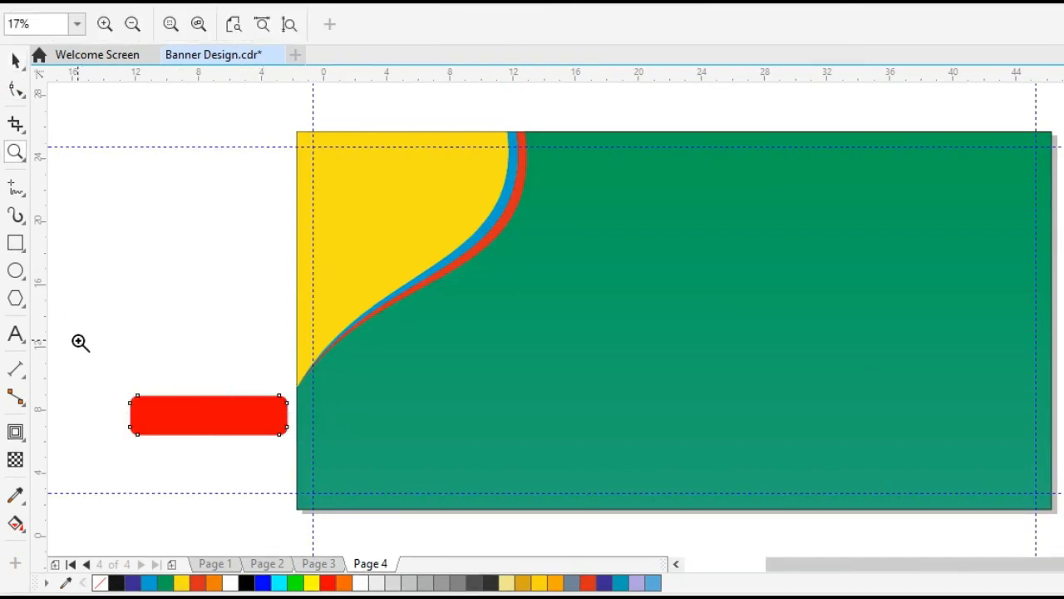
pyautogui.moveTo(80, 342); pyautogui.dragTo(1007, 441)
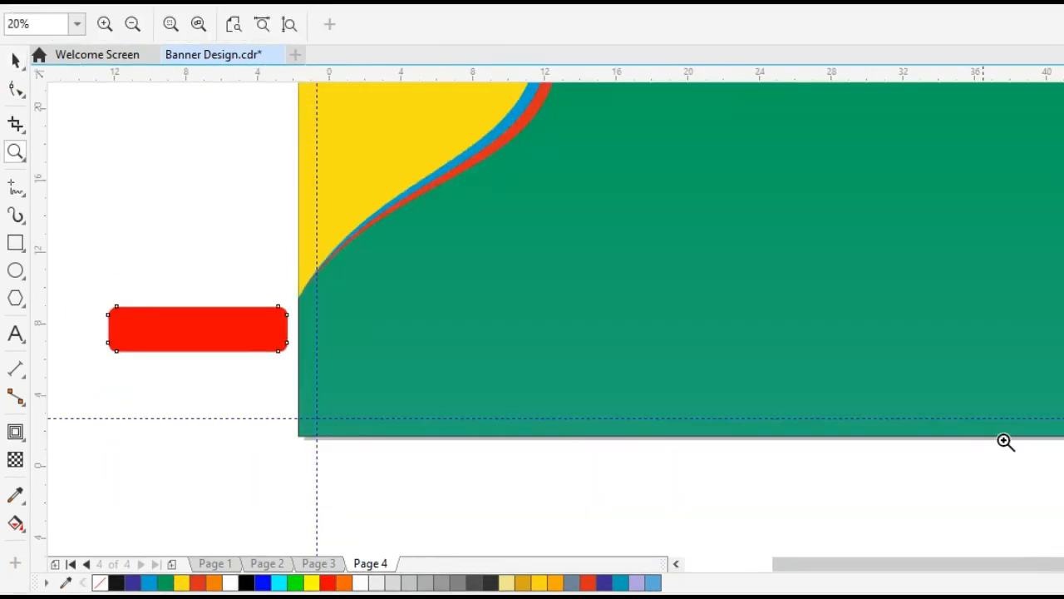
pyautogui.press('h')
pyautogui.moveTo(1003, 374); pyautogui.dragTo(822, 418)
pyautogui.press('space')
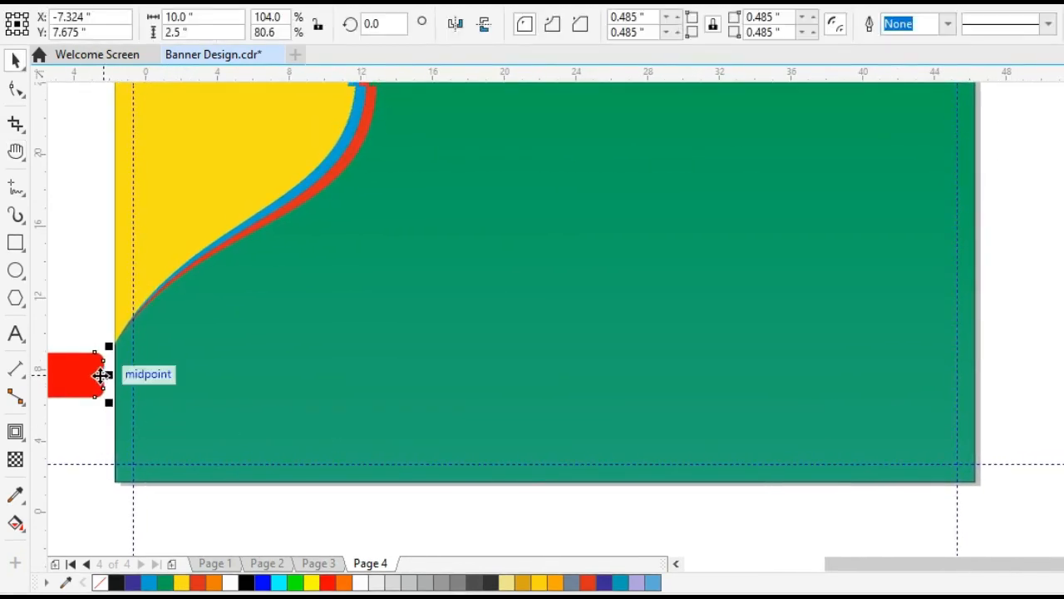
pyautogui.moveTo(102, 374); pyautogui.dragTo(726, 280)
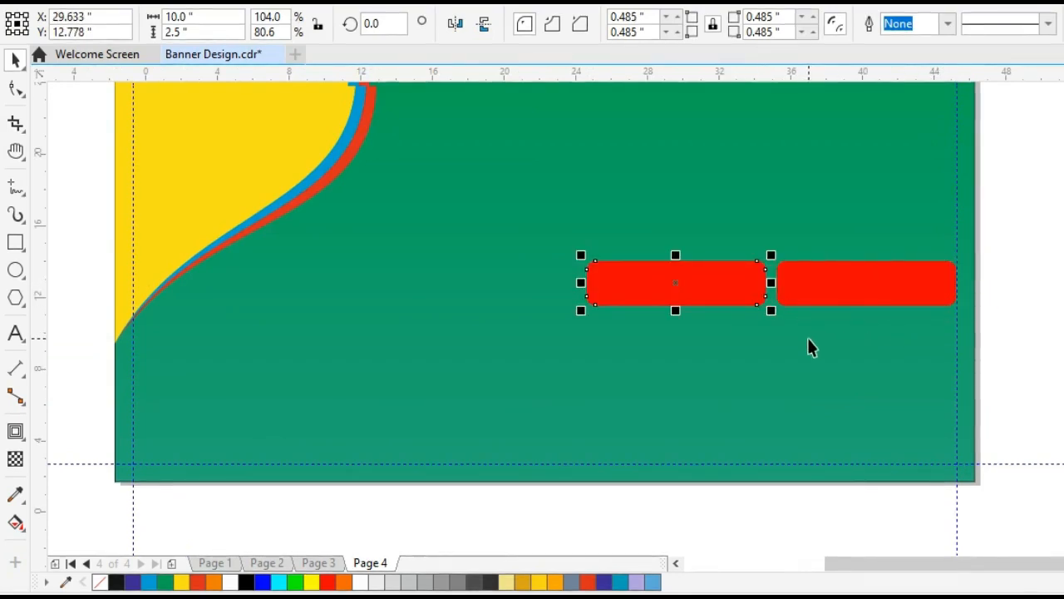
# Repeat the duplication twice to form a horizontal row of four evenly spaced rounded rectangles
pyautogui.hotkey('ctrl', 'r')
pyautogui.hotkey('ctrl', 'r')
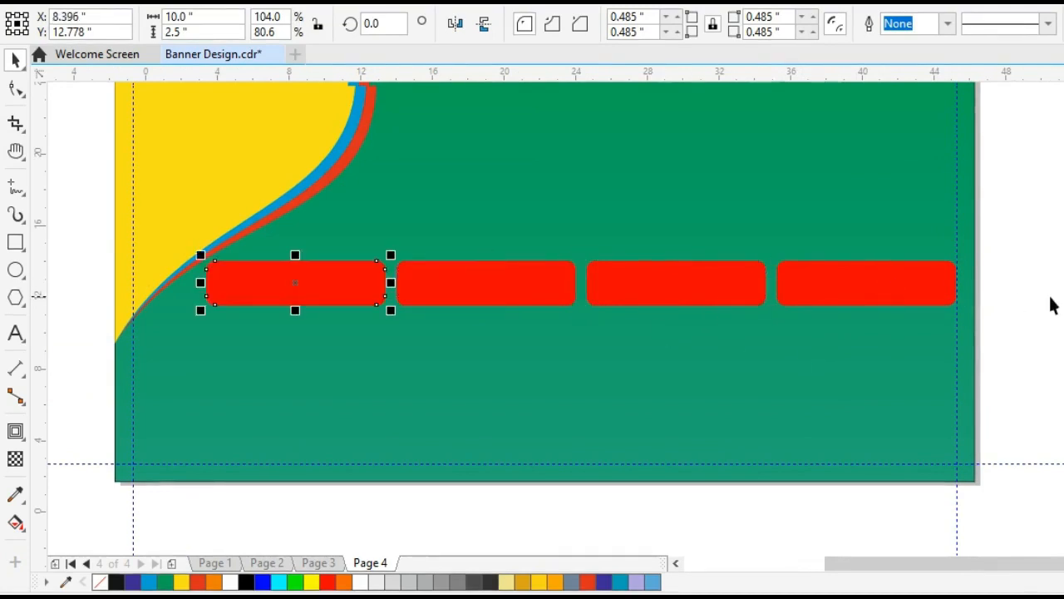
pyautogui.press('Escape')
# Recolour the first and third rounded rectangles from the left blue
pyautogui.click(353, 289)
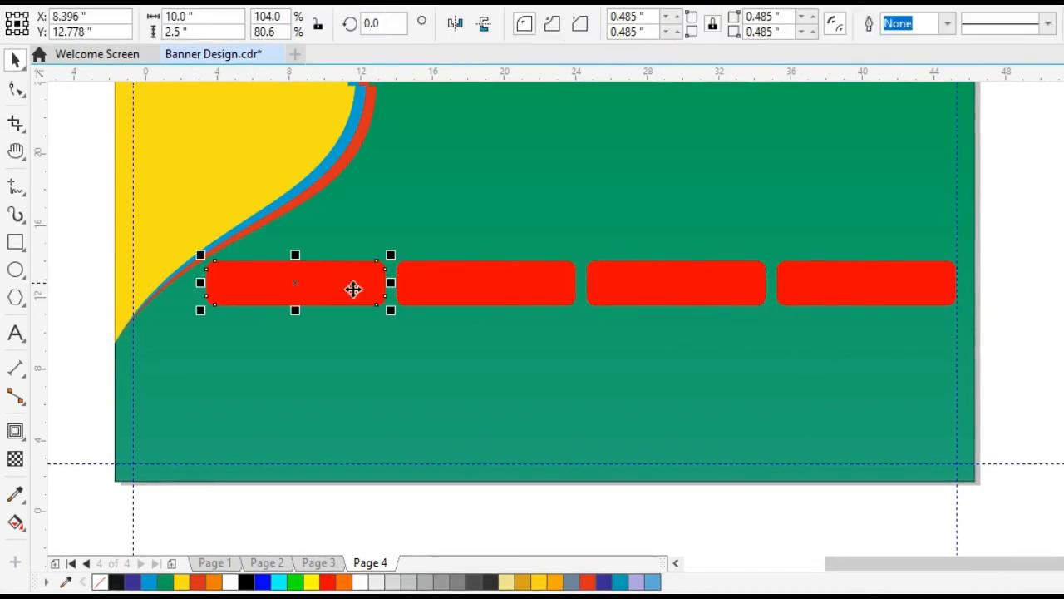
pyautogui.keyDown('shift'); pyautogui.click(706, 293); pyautogui.keyUp('shift')
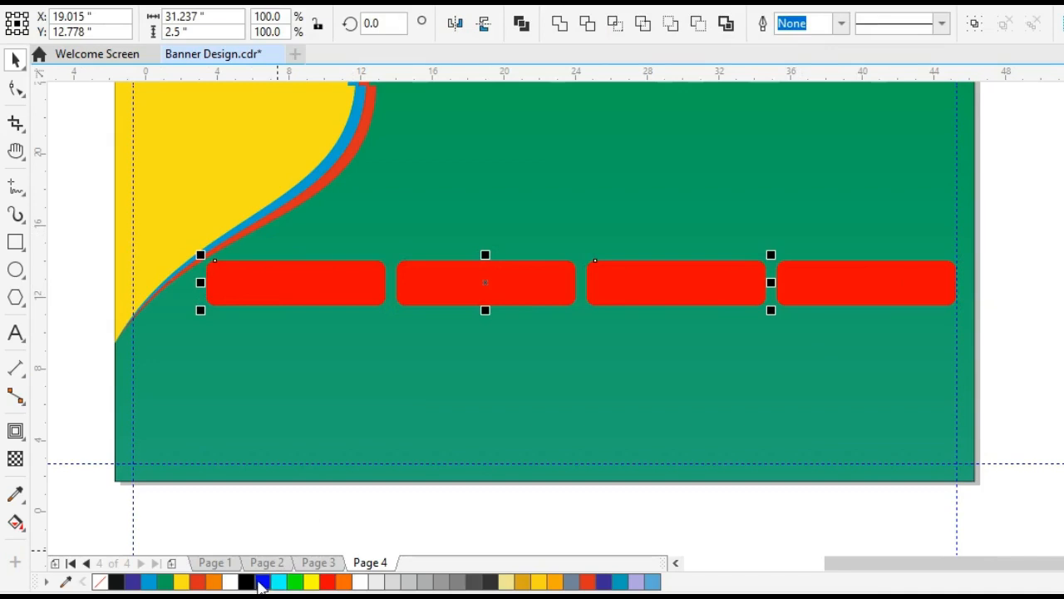
pyautogui.click(262, 582)
# Place a copy of the four-box row below it, and move the upper row down slightly to narrow the gap
pyautogui.moveTo(75, 220); pyautogui.dragTo(982, 353)
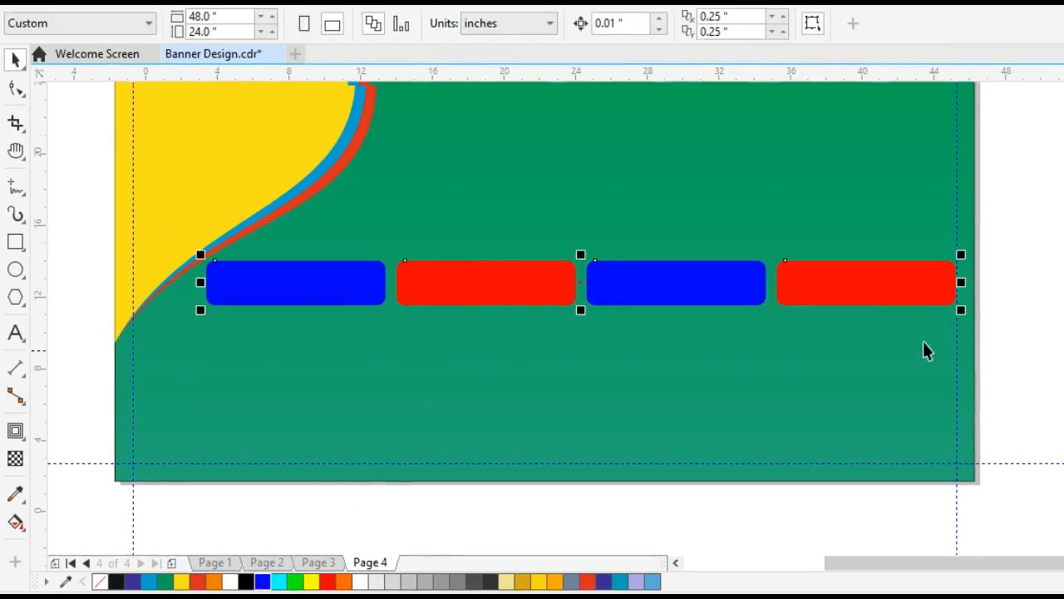
pyautogui.moveTo(910, 294); pyautogui.dragTo(898, 399)
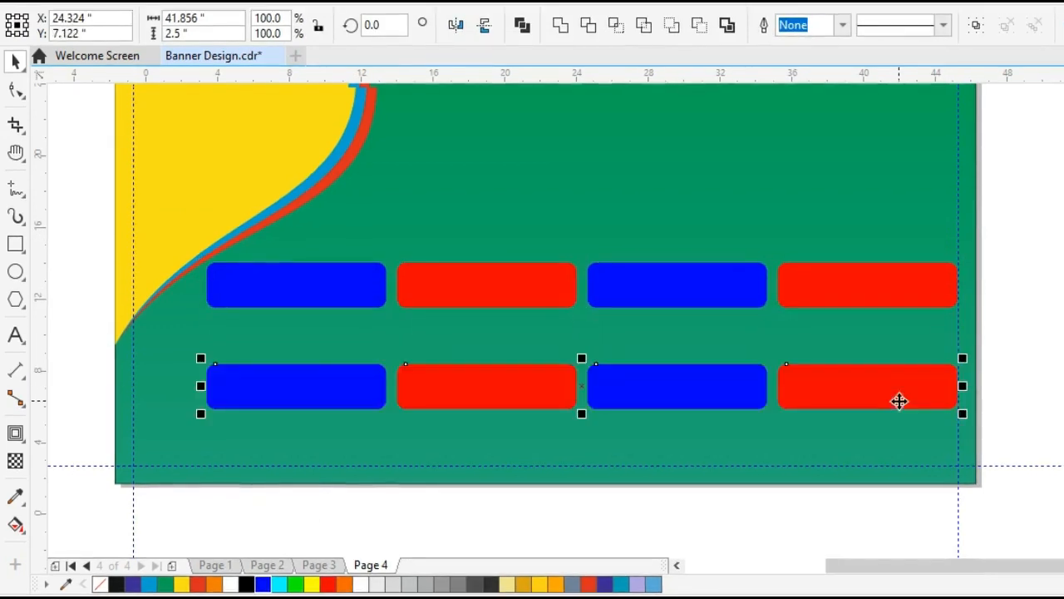
pyautogui.click(86, 267)
pyautogui.moveTo(861, 341); pyautogui.dragTo(988, 330)
pyautogui.moveTo(884, 288); pyautogui.dragTo(880, 311)
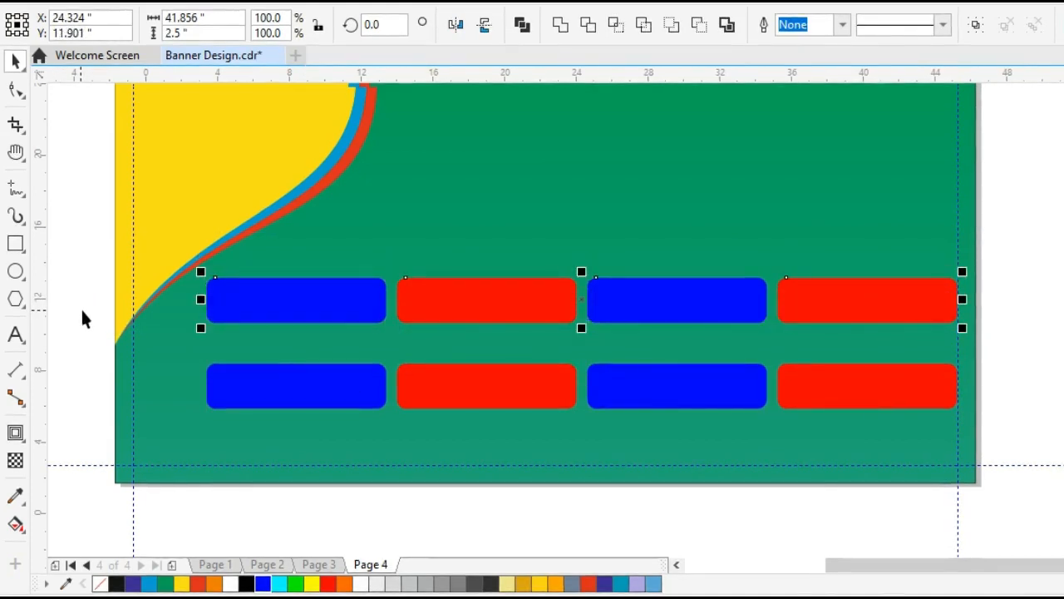
# Recolour the first and third boxes of the upper row cyan
pyautogui.click(280, 390)
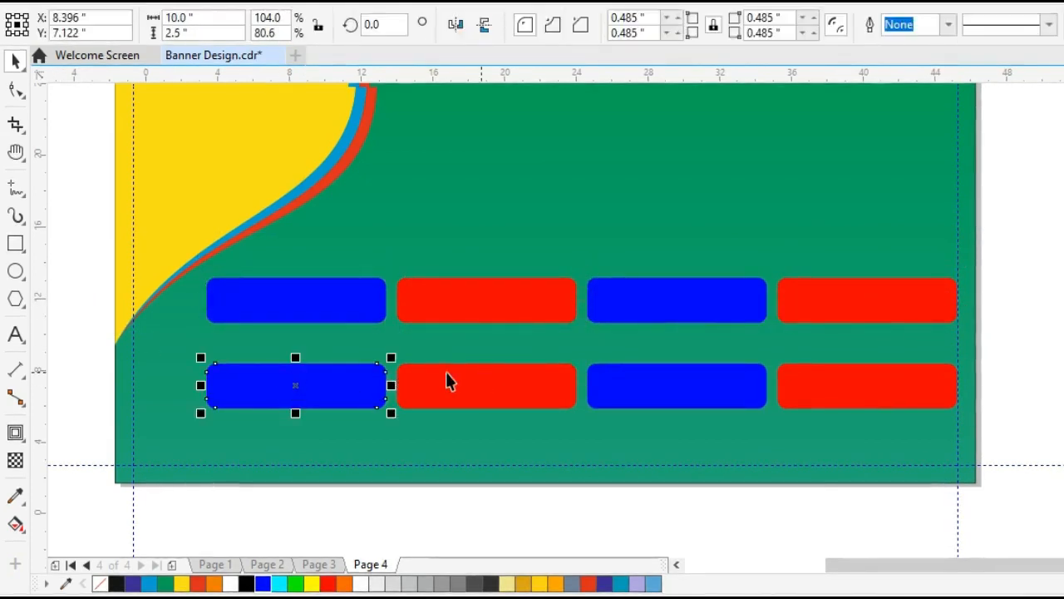
pyautogui.click(86, 317)
pyautogui.click(282, 309)
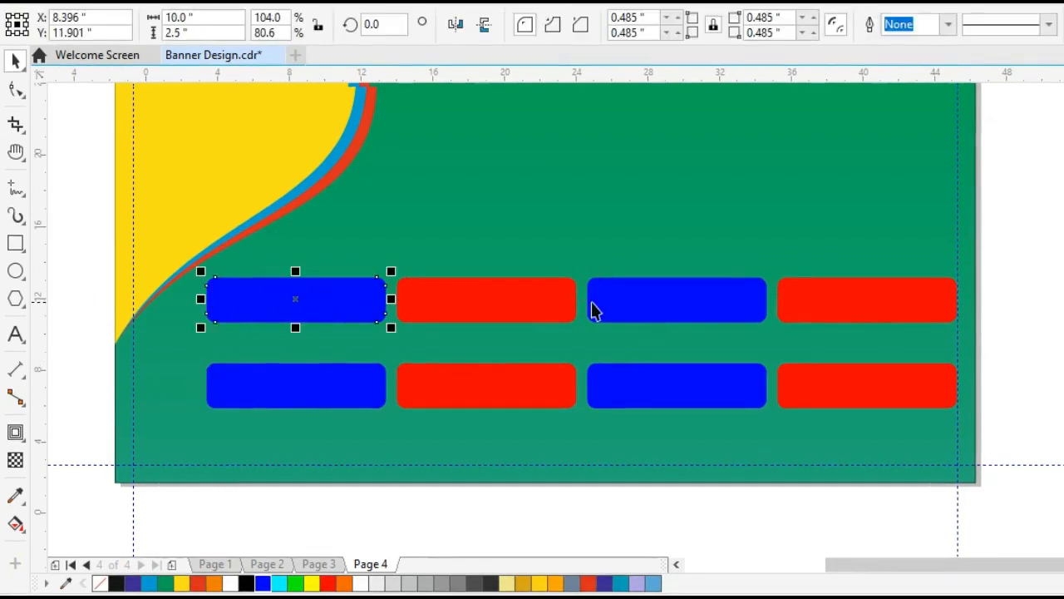
pyautogui.keyDown('shift'); pyautogui.click(713, 314); pyautogui.keyUp('shift')
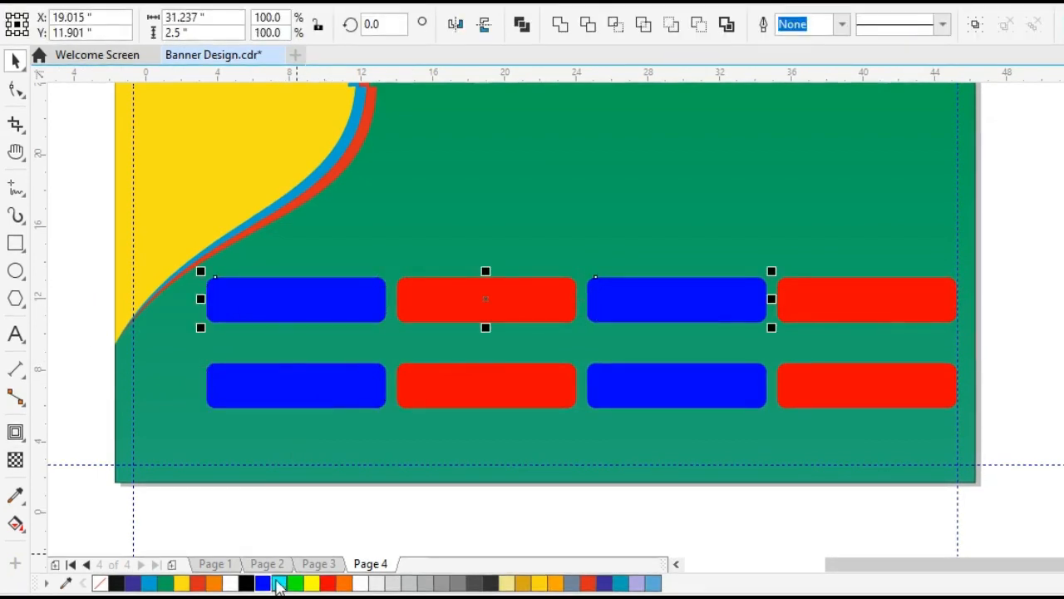
pyautogui.click(279, 585)
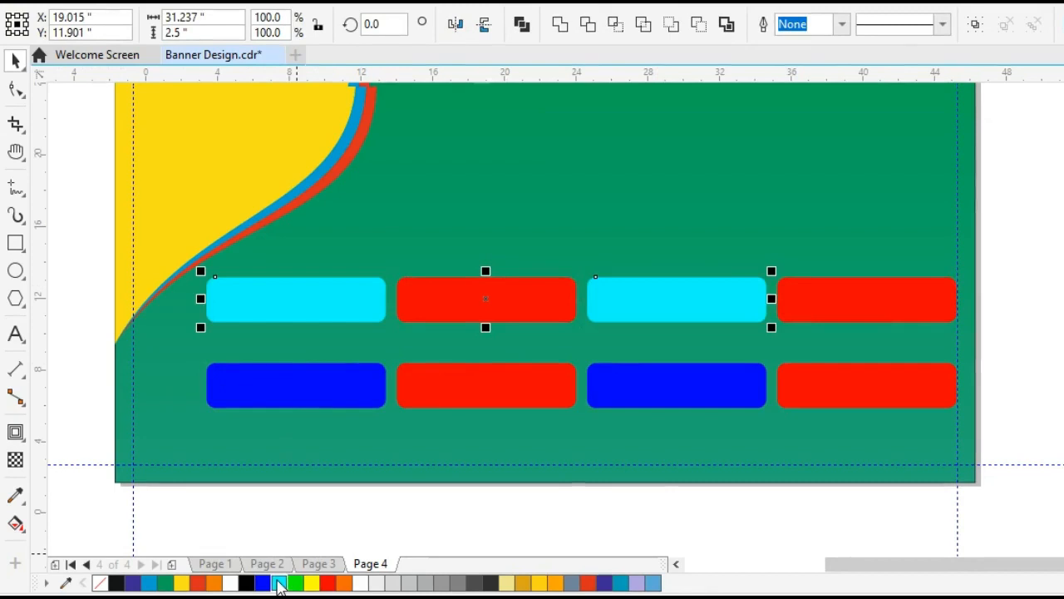
pyautogui.click(90, 310)
# Recolour the second and fourth boxes of the lower row bright green
pyautogui.click(487, 399)
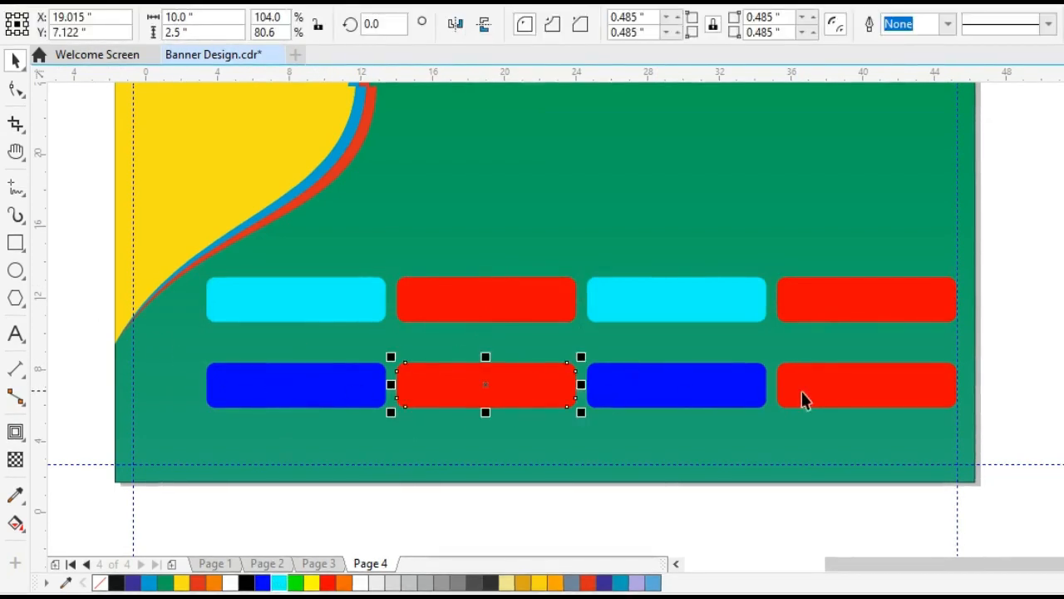
pyautogui.keyDown('shift'); pyautogui.click(803, 393); pyautogui.keyUp('shift')
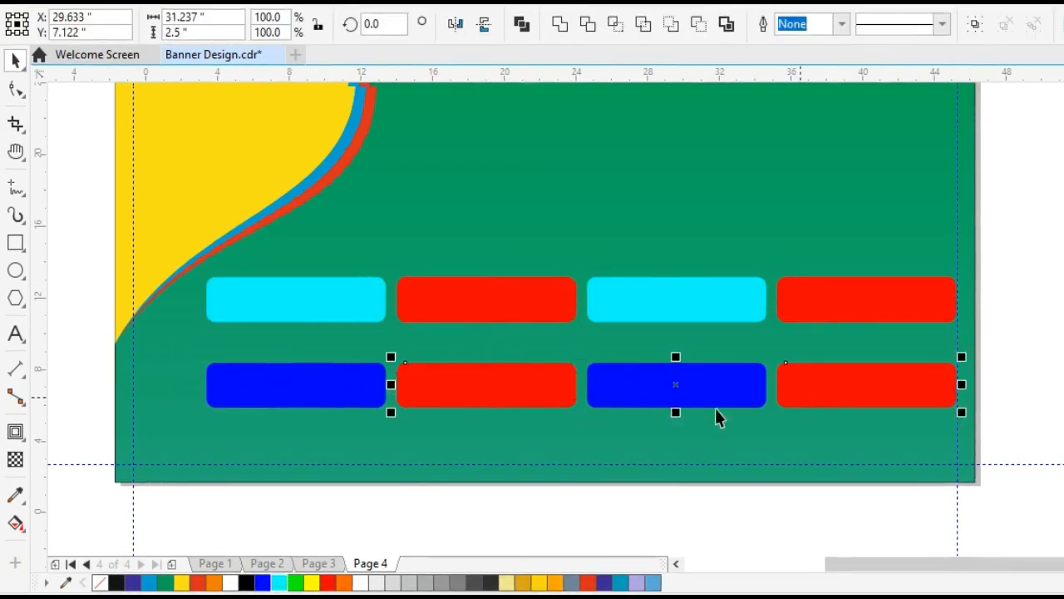
pyautogui.click(296, 585)
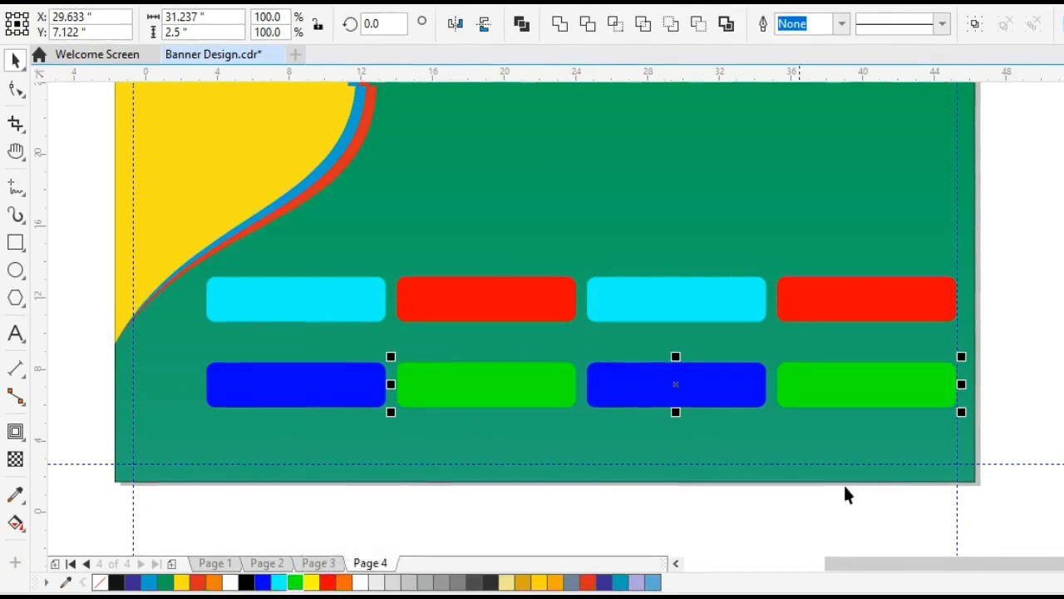
pyautogui.press('Escape')
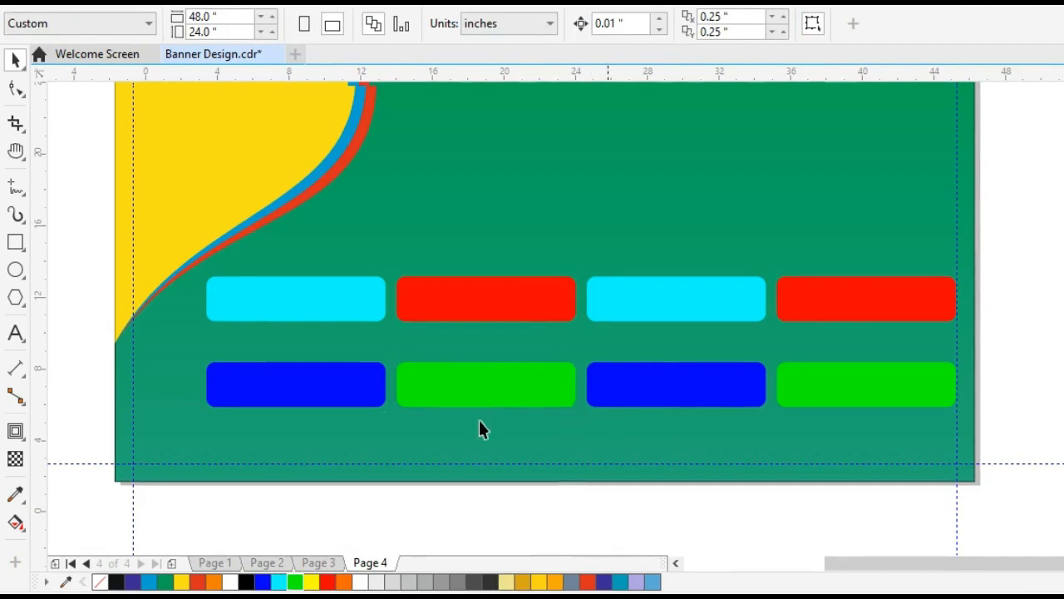
# Copy the second green box down to the bottom margin guideline and stretch the copy into a bar spanning the left and right margin guidelines
pyautogui.click(510, 398)
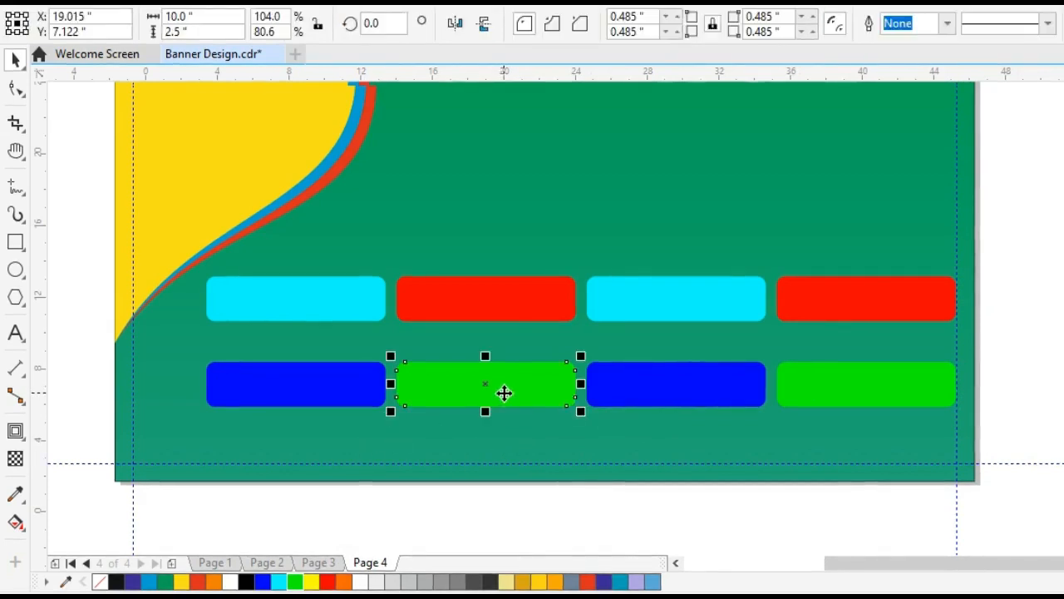
pyautogui.moveTo(505, 409); pyautogui.dragTo(504, 453)
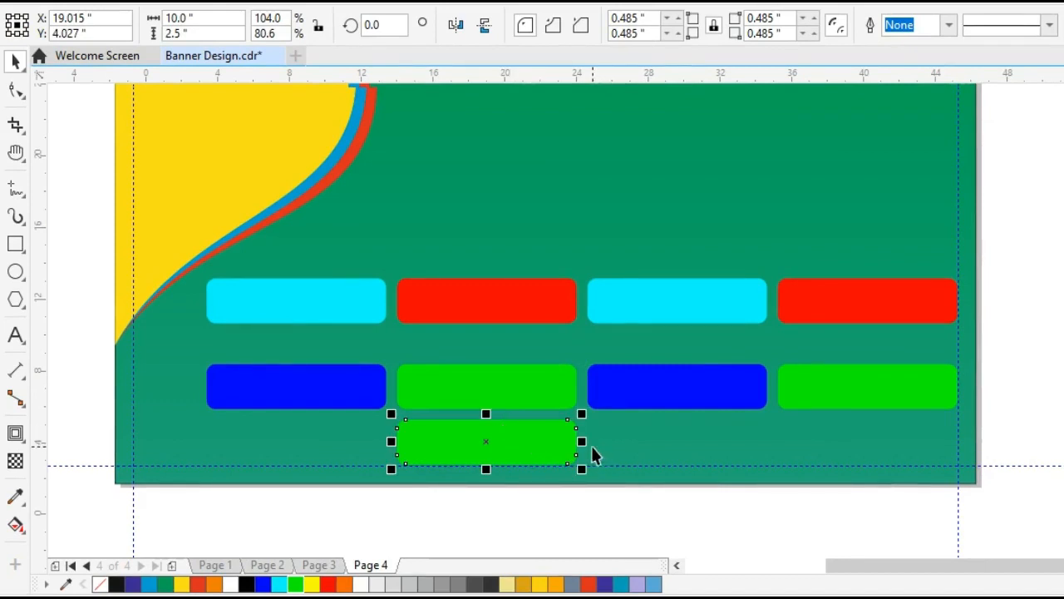
pyautogui.moveTo(592, 443); pyautogui.dragTo(966, 445)
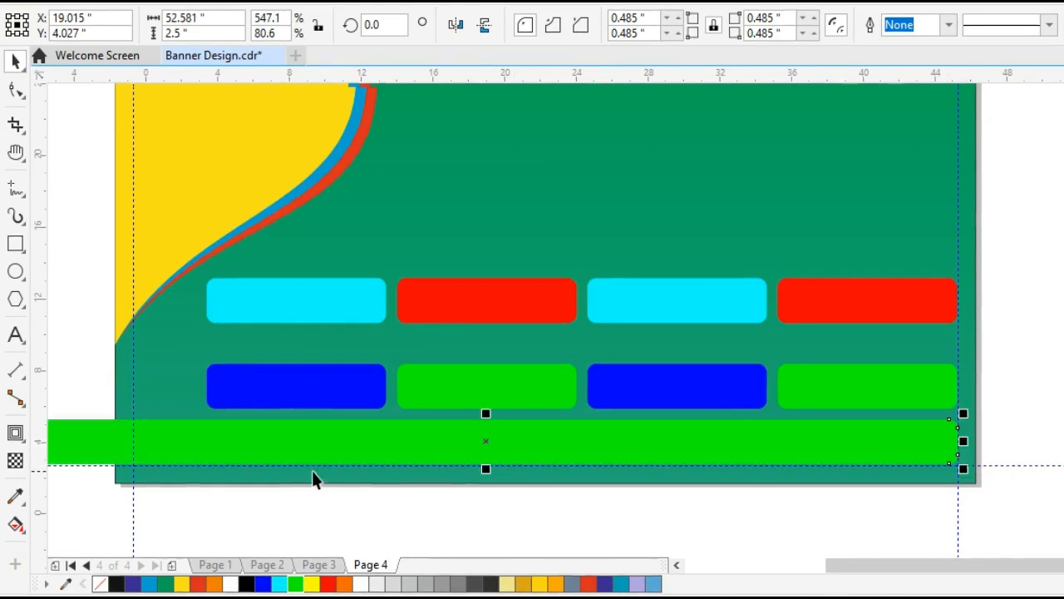
pyautogui.press('h')
pyautogui.moveTo(239, 479); pyautogui.dragTo(285, 470)
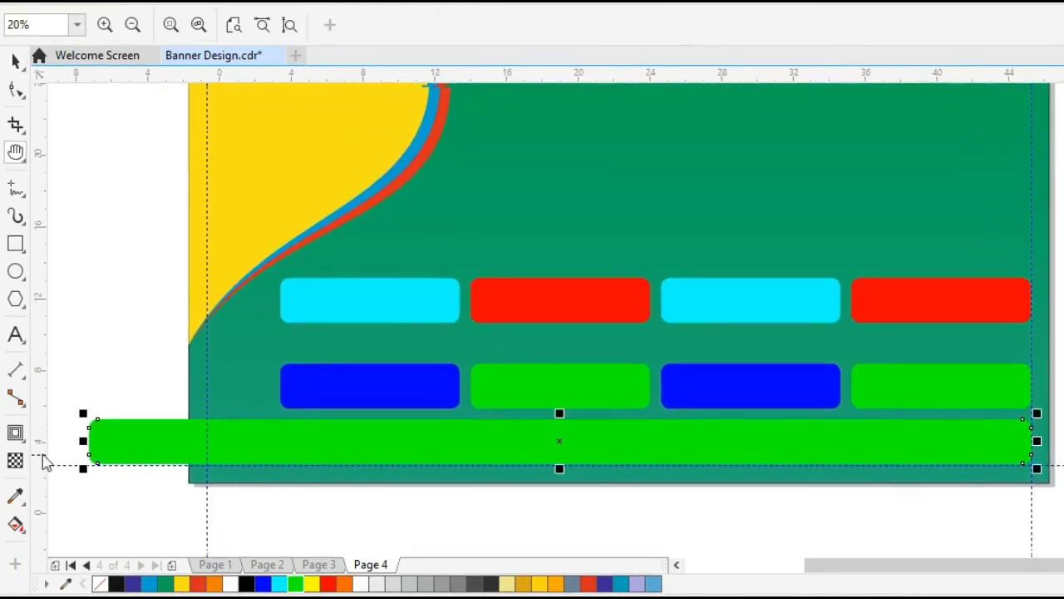
pyautogui.press('space')
pyautogui.moveTo(83, 441); pyautogui.dragTo(201, 454)
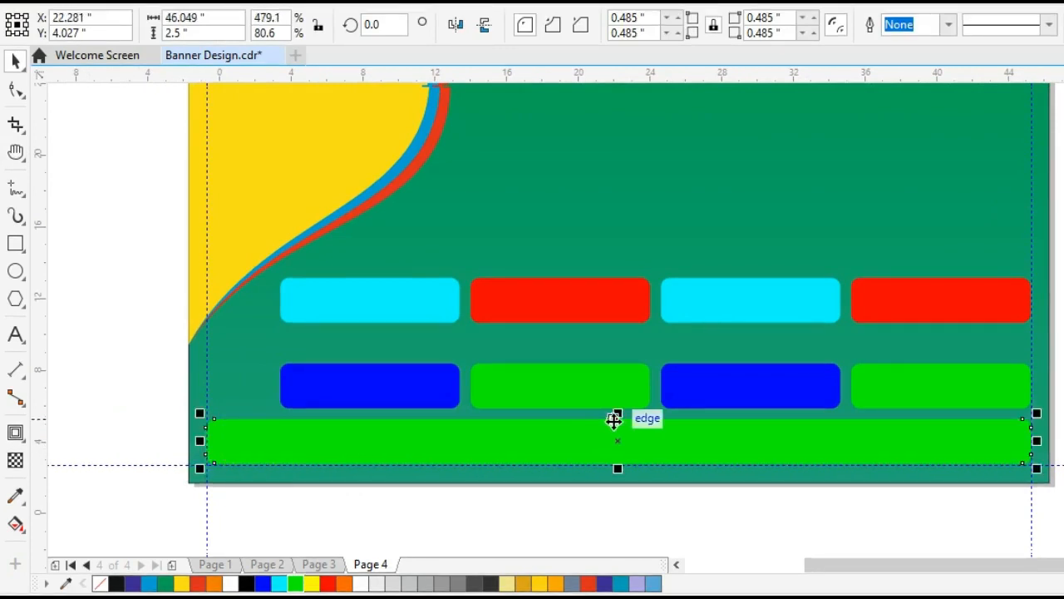
# Reduce the long green bar's height to about 1.43 inches, keeping its lower edge on the bottom margin guideline
pyautogui.moveTo(618, 416); pyautogui.dragTo(620, 425)
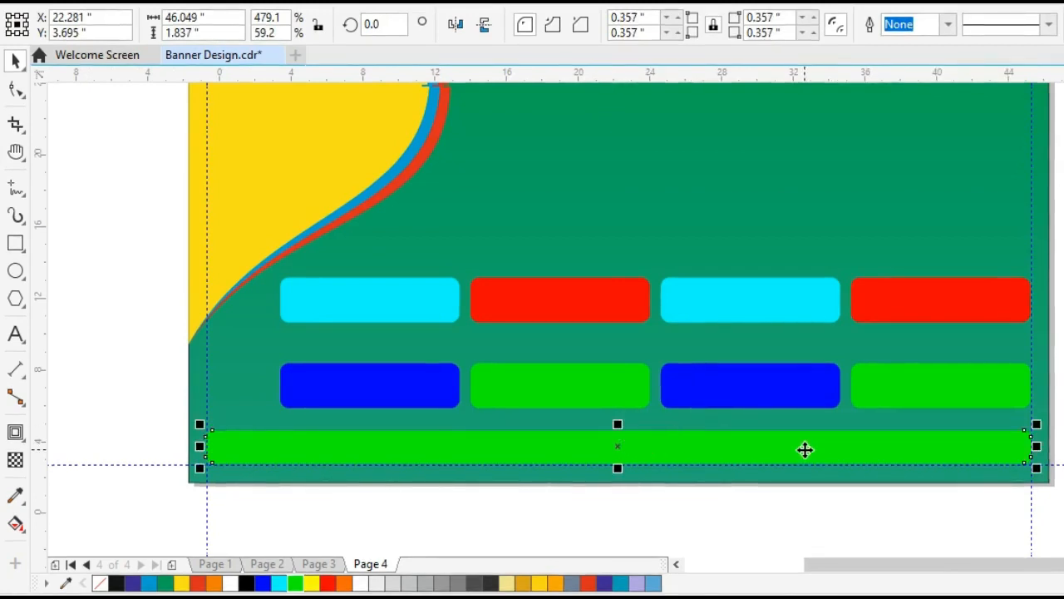
pyautogui.press('z')
pyautogui.moveTo(147, 405); pyautogui.dragTo(1060, 541)
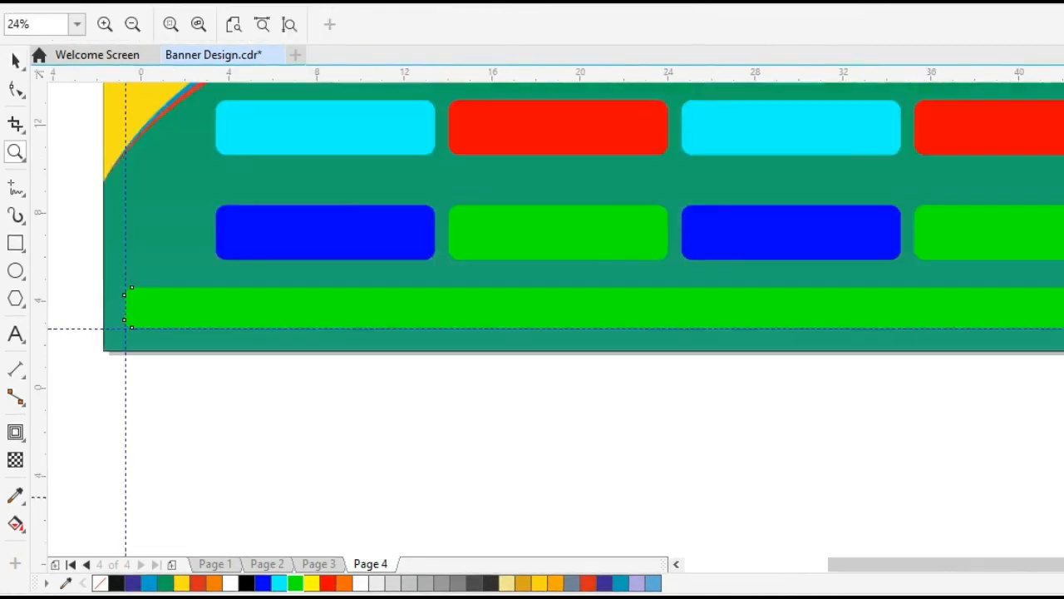
pyautogui.press('space')
pyautogui.moveTo(629, 285)
pyautogui.mouseDown()
pyautogui.moveTo(630, 256)
pyautogui.moveTo(630, 295)
pyautogui.mouseUp()
pyautogui.click(699, 410)
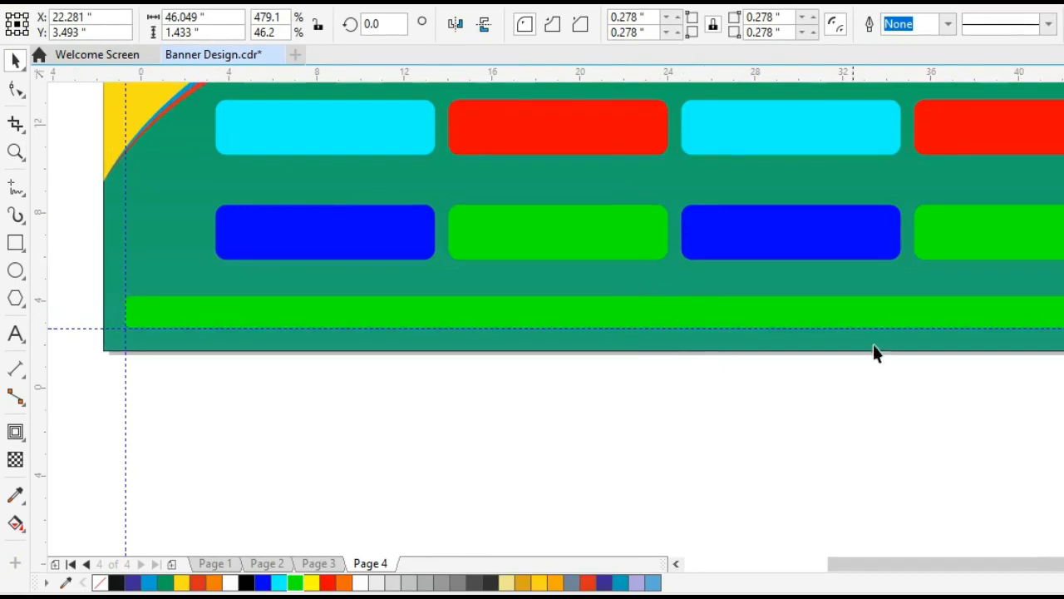
# Give the bottom bar a vertical gradient fill running from black at its lower edge to blue at its upper edge
pyautogui.click(620, 317)
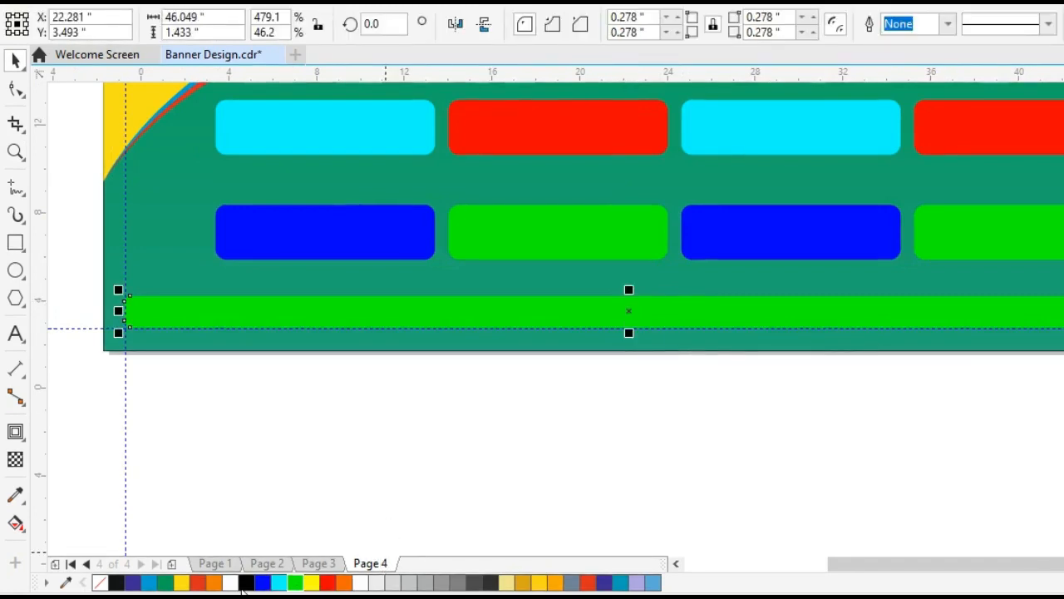
pyautogui.click(245, 582)
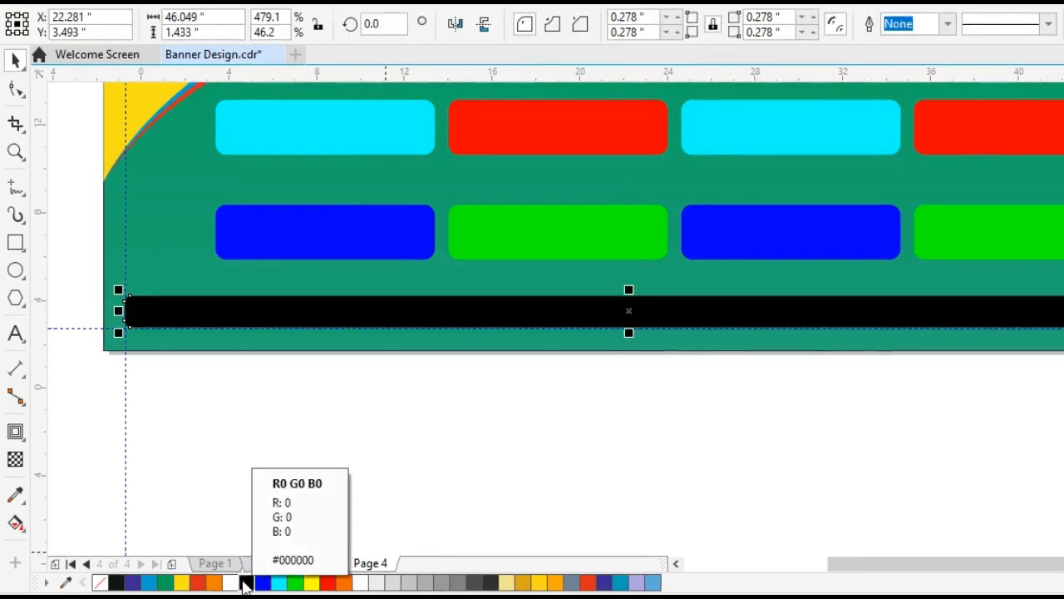
pyautogui.press('g')
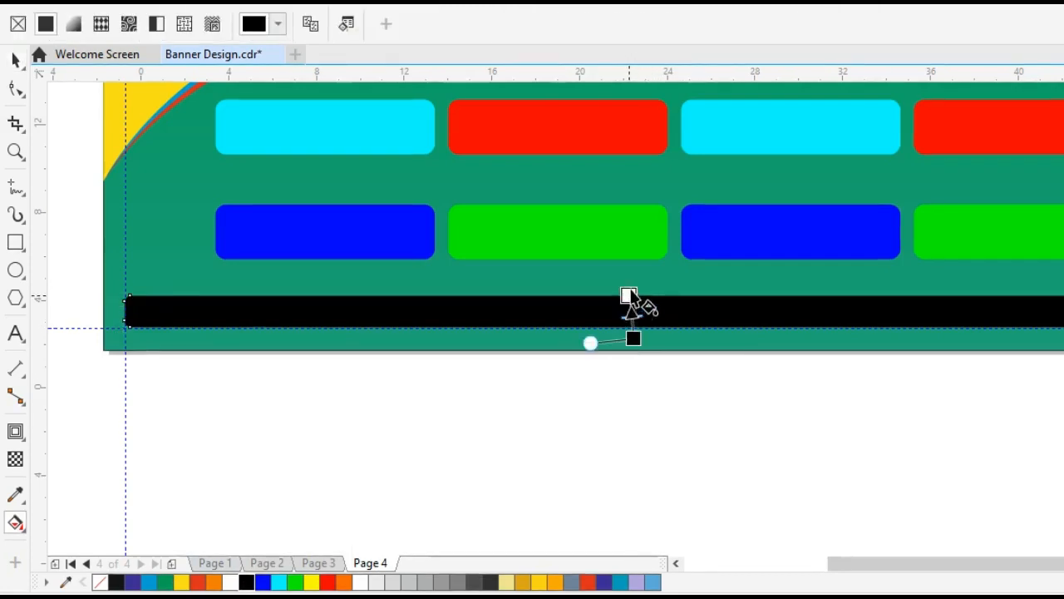
pyautogui.moveTo(629, 296); pyautogui.dragTo(633, 281)
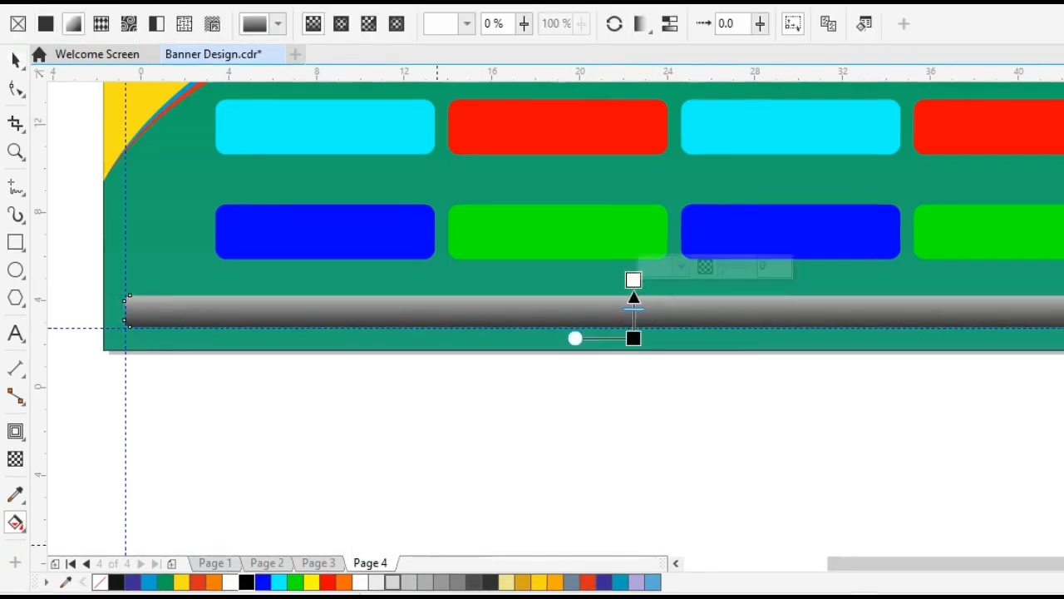
pyautogui.moveTo(327, 581); pyautogui.dragTo(633, 280)
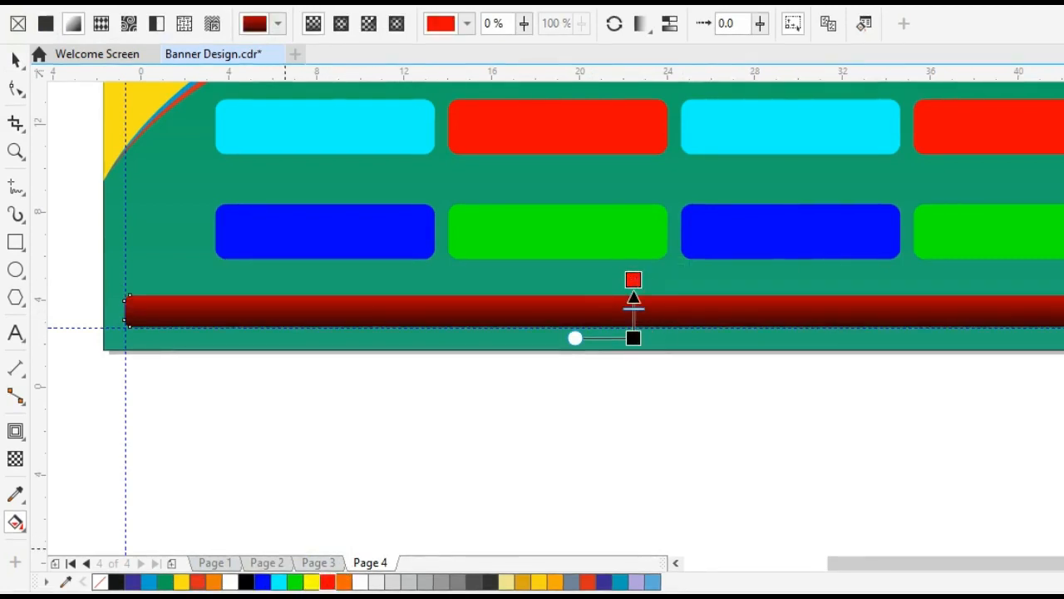
pyautogui.moveTo(262, 582); pyautogui.dragTo(633, 280)
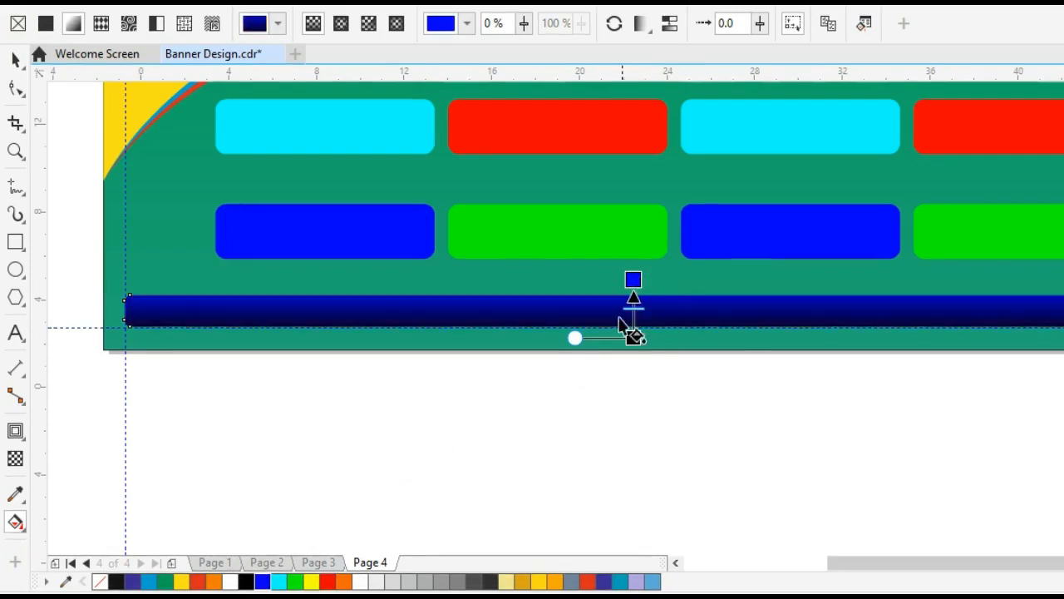
pyautogui.press('z')
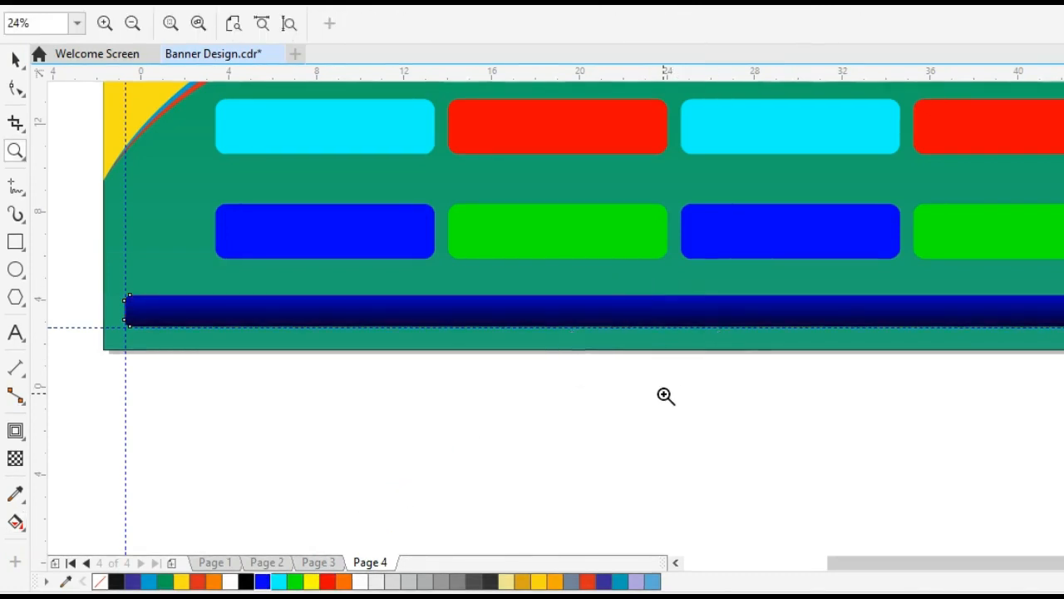
pyautogui.keyDown('shift'); pyautogui.click(584, 378); pyautogui.keyUp('shift')
pyautogui.press('space')
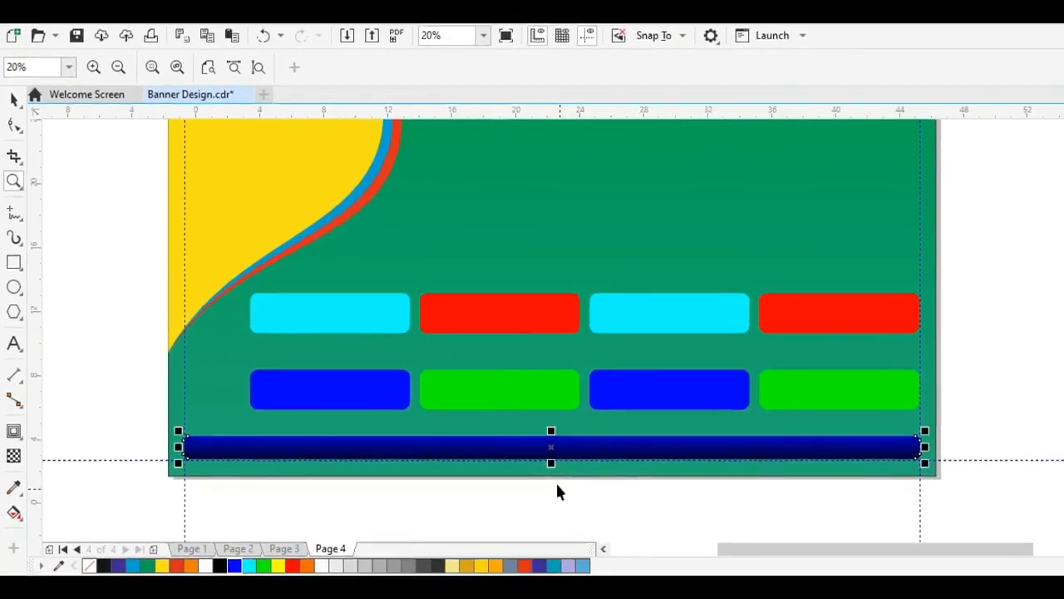
pyautogui.click(86, 308)
# Copy the Digital India logo and the two golden Hindi heading lines from page 3 and paste them onto the banner on page 4
pyautogui.press('h')
pyautogui.moveTo(554, 310); pyautogui.dragTo(552, 339)
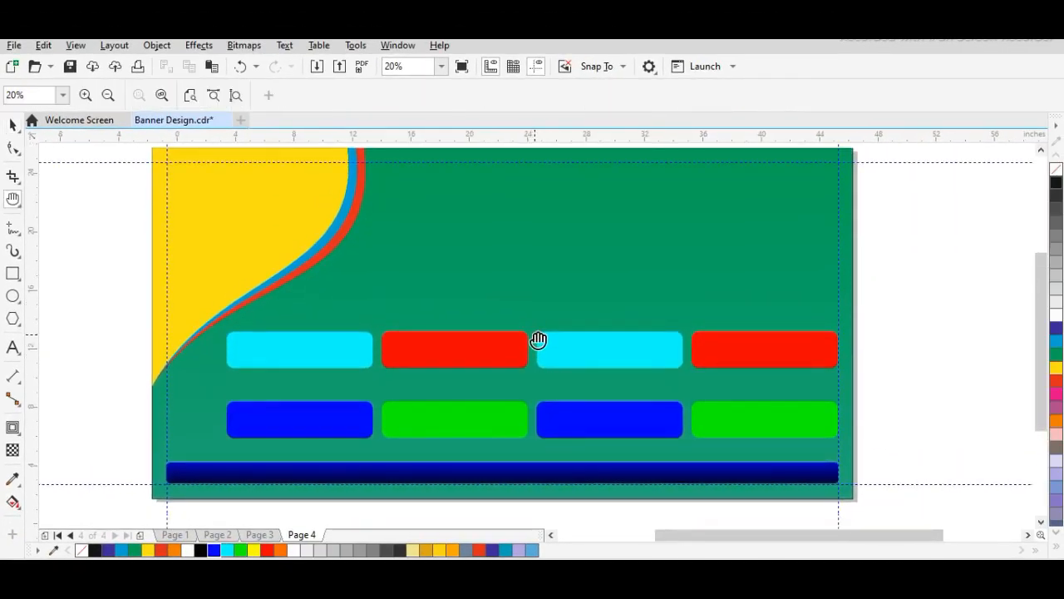
pyautogui.press('space')
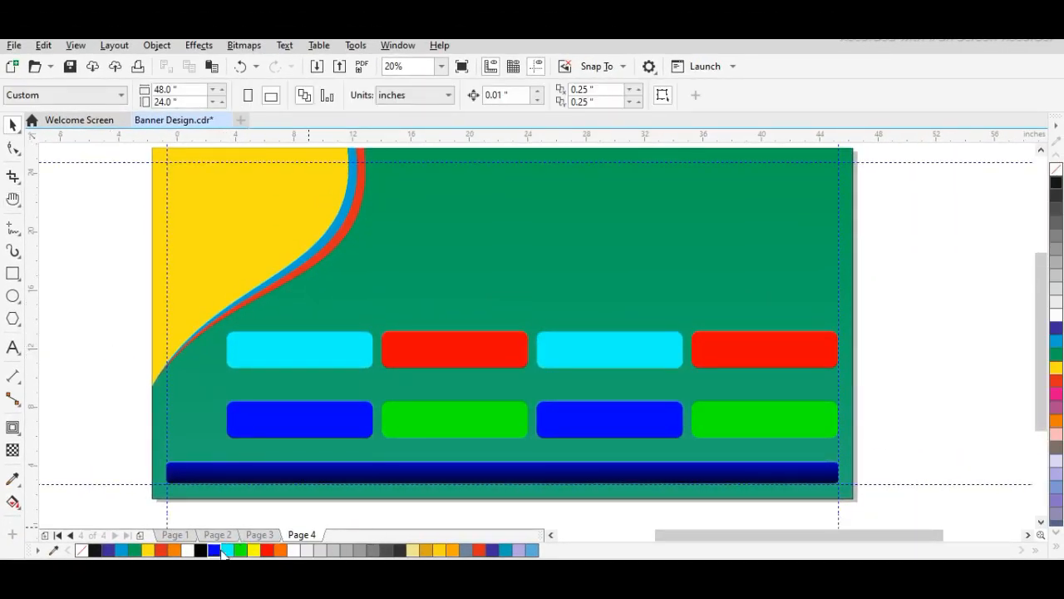
pyautogui.click(259, 534)
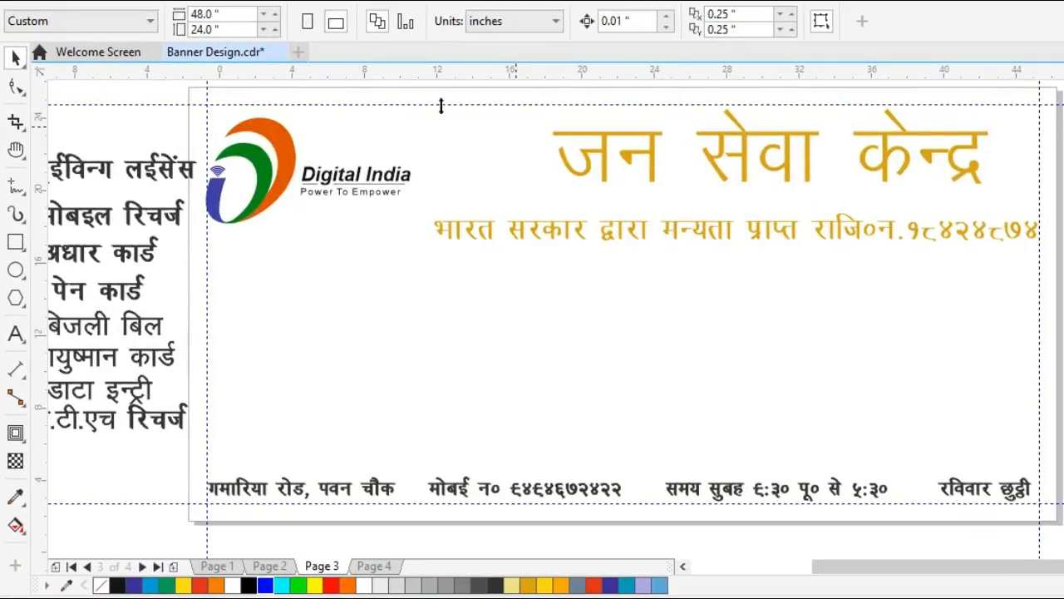
pyautogui.moveTo(966, 284); pyautogui.dragTo(1056, 286)
pyautogui.rightClick(775, 225)
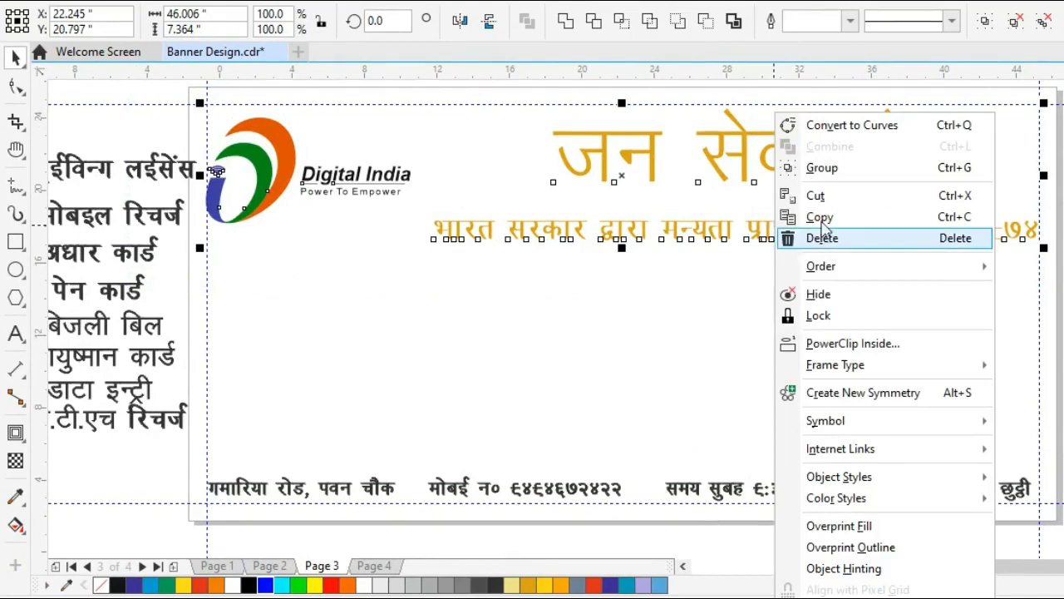
pyautogui.click(560, 444)
pyautogui.click(374, 565)
pyautogui.click(133, 289)
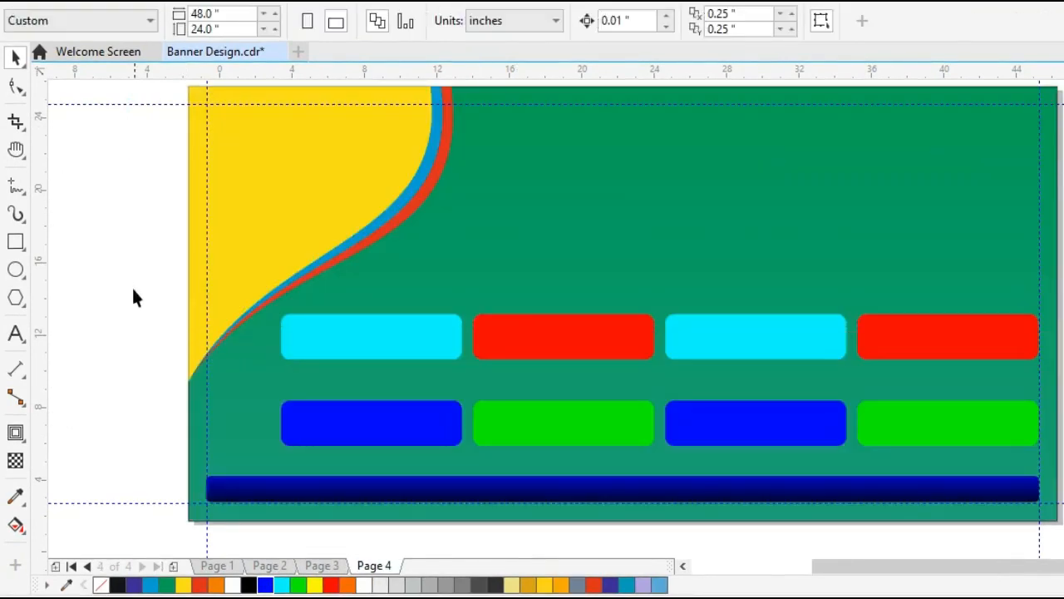
pyautogui.rightClick(116, 261)
pyautogui.click(164, 411)
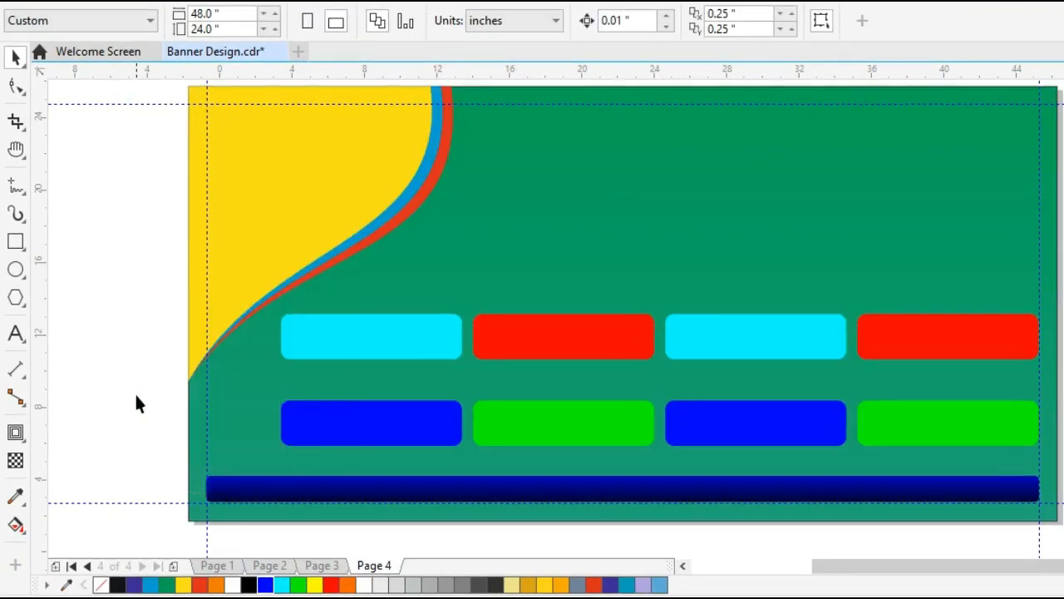
pyautogui.click(130, 361)
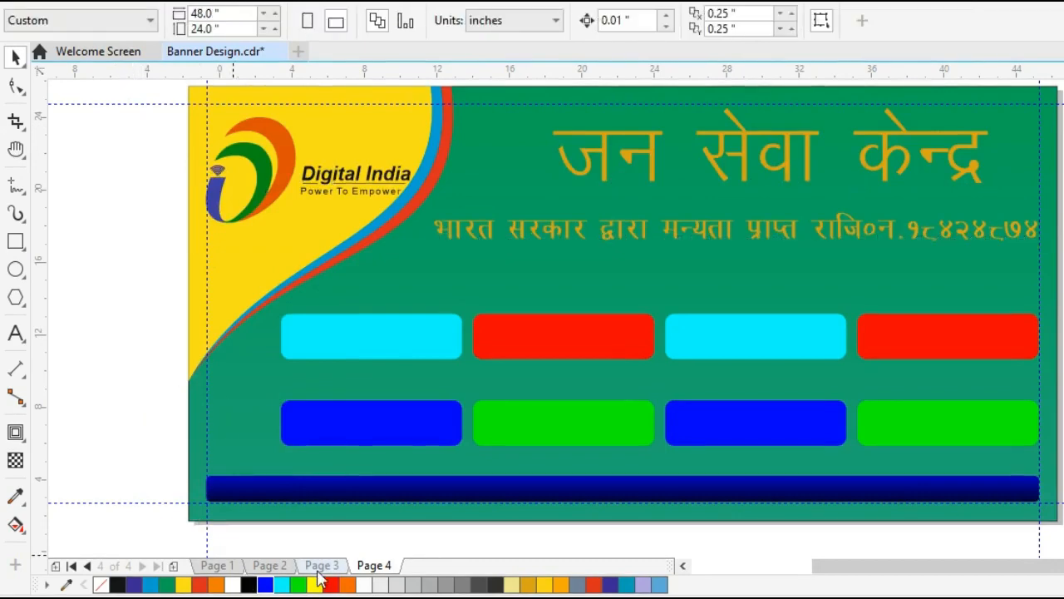
# Copy the row of address, mobile, timing and holiday texts from page 3, paste it onto page 4's blue bottom bar and colour it white
pyautogui.click(321, 565)
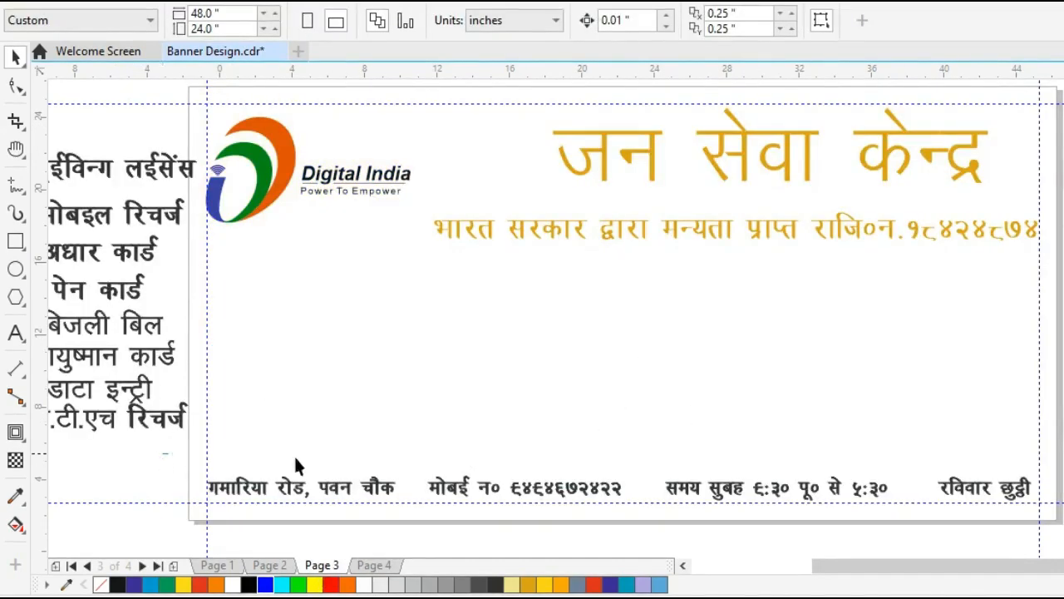
pyautogui.moveTo(295, 458); pyautogui.dragTo(1063, 541)
pyautogui.rightClick(533, 487)
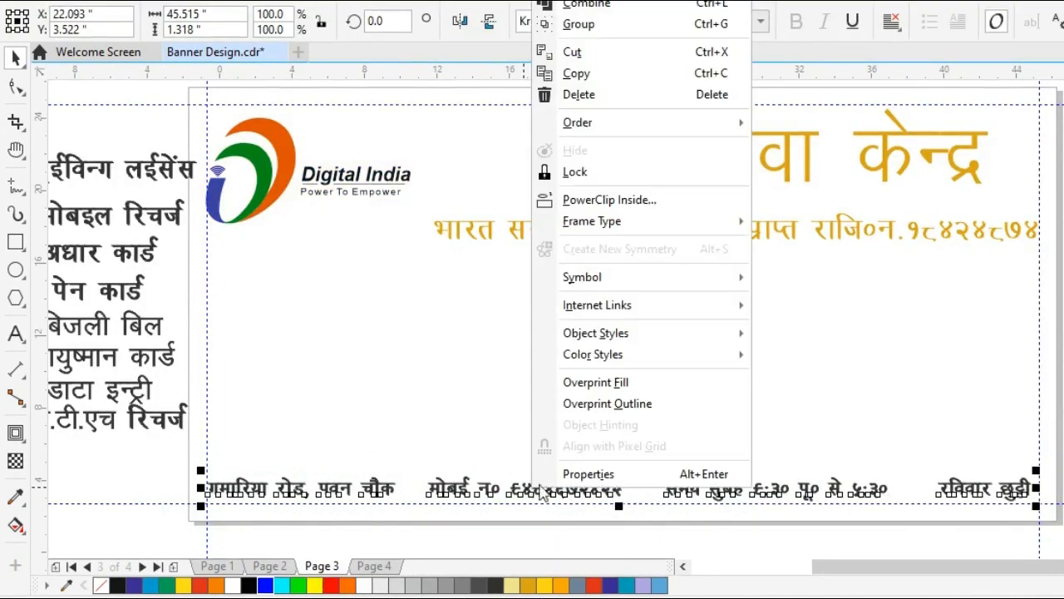
pyautogui.click(574, 73)
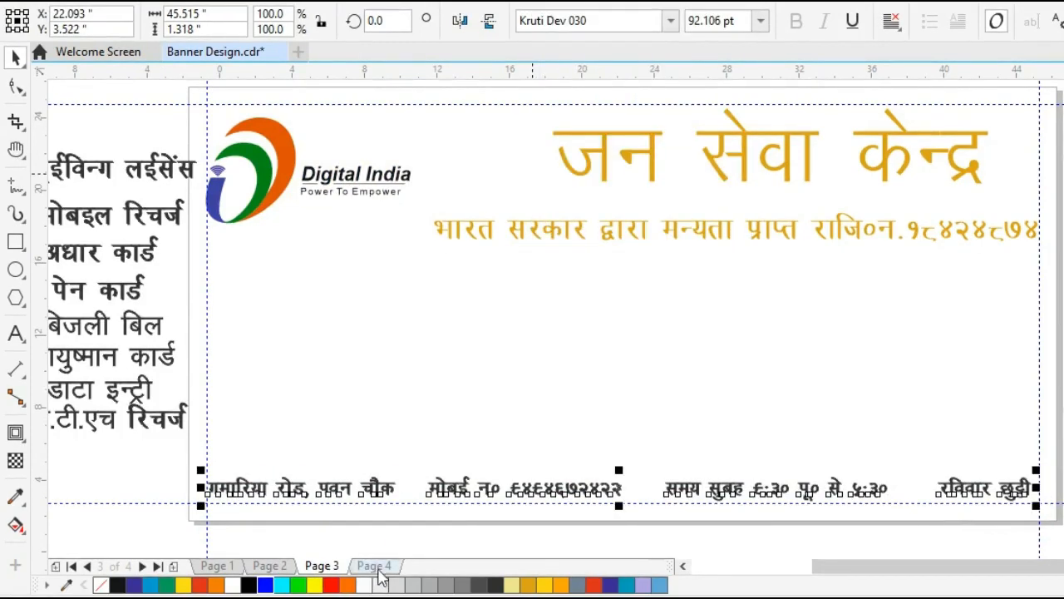
pyautogui.click(376, 568)
pyautogui.rightClick(136, 429)
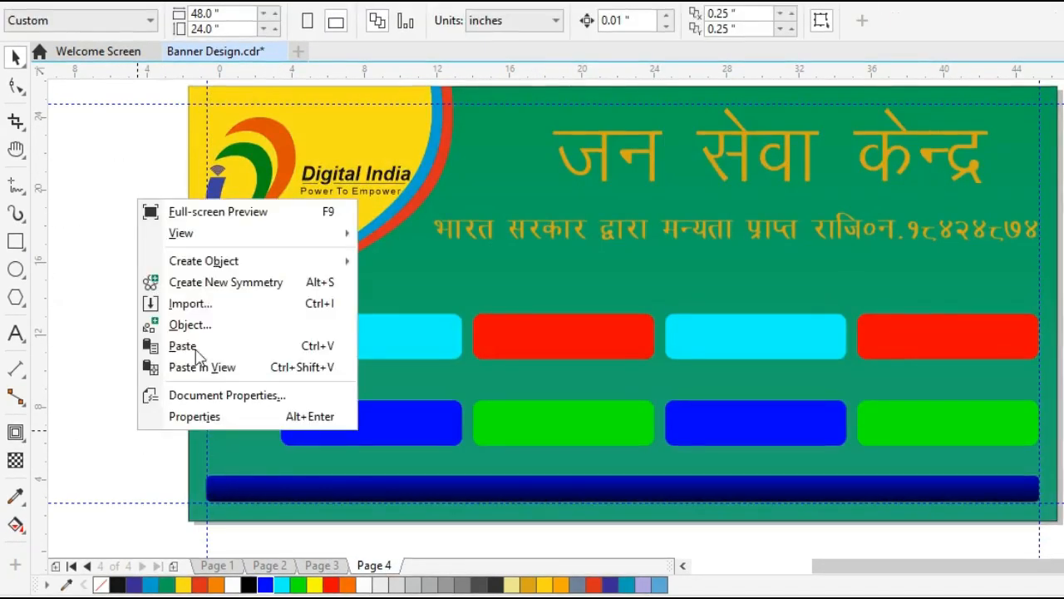
pyautogui.click(192, 347)
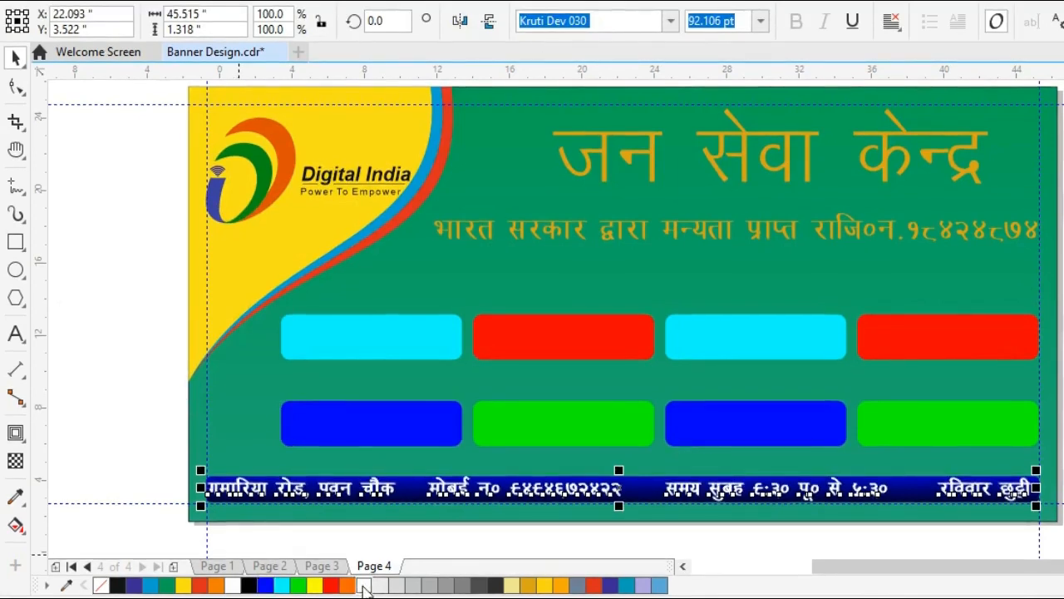
pyautogui.click(143, 409)
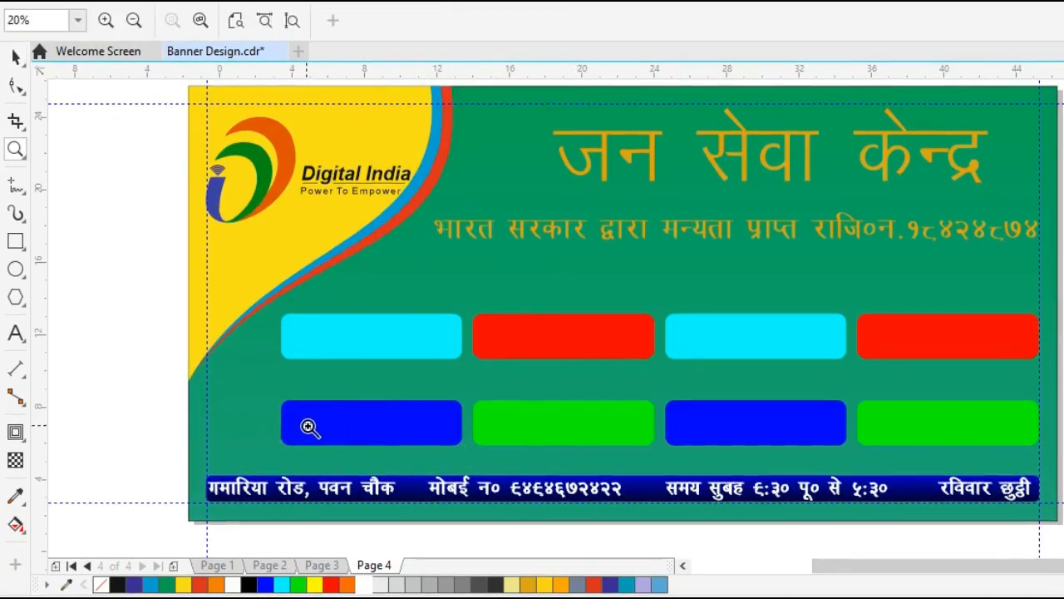
# Copy the eight Hindi service labels beside the layout on page 3 and paste them onto page 4
pyautogui.click(324, 566)
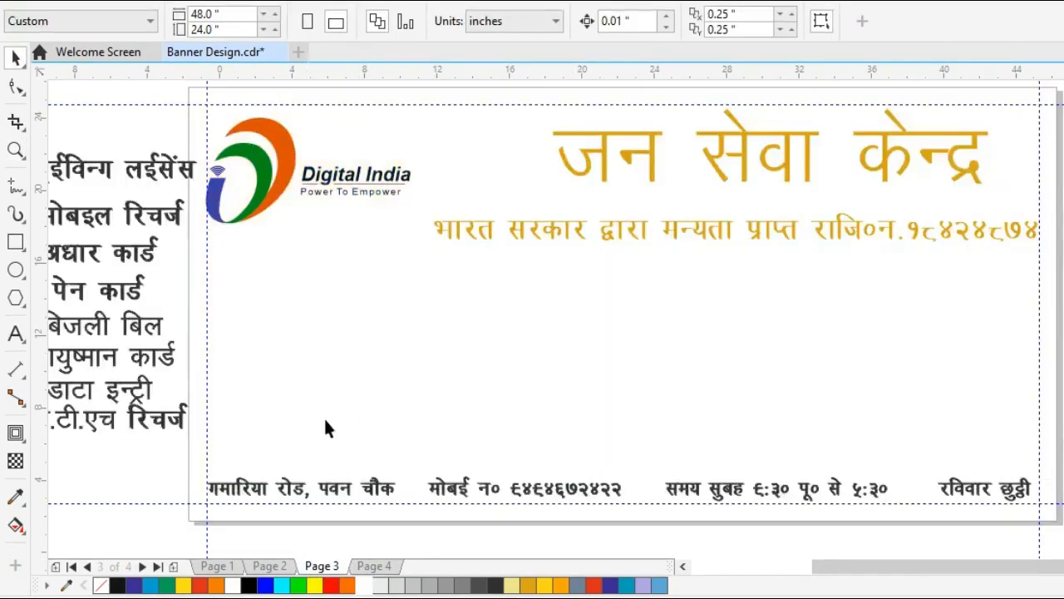
pyautogui.press('h')
pyautogui.moveTo(221, 335); pyautogui.dragTo(329, 340)
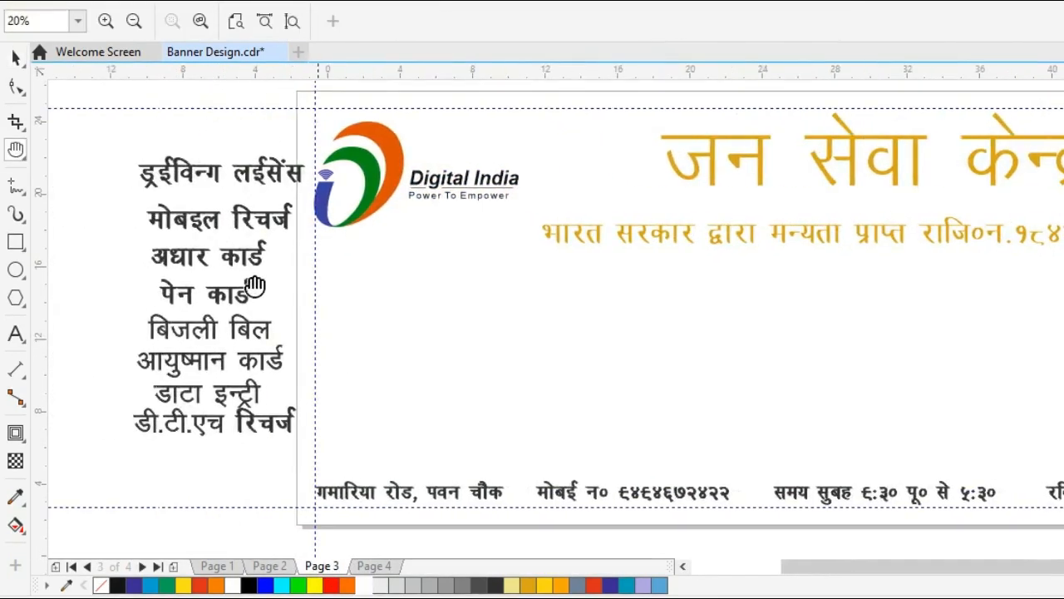
pyautogui.press('space')
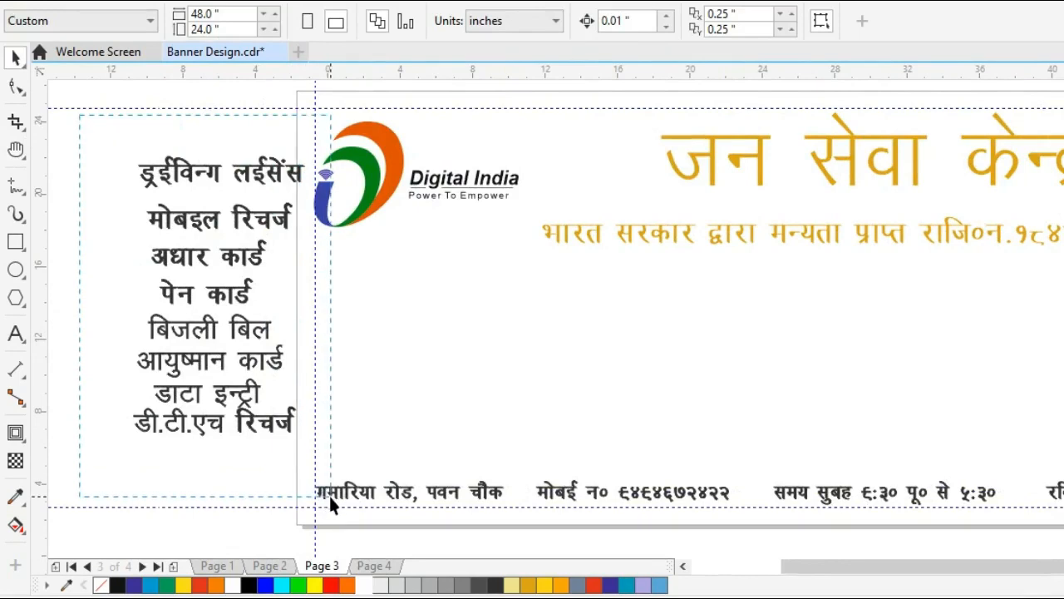
pyautogui.click(277, 421)
pyautogui.rightClick(251, 416)
pyautogui.click(349, 513)
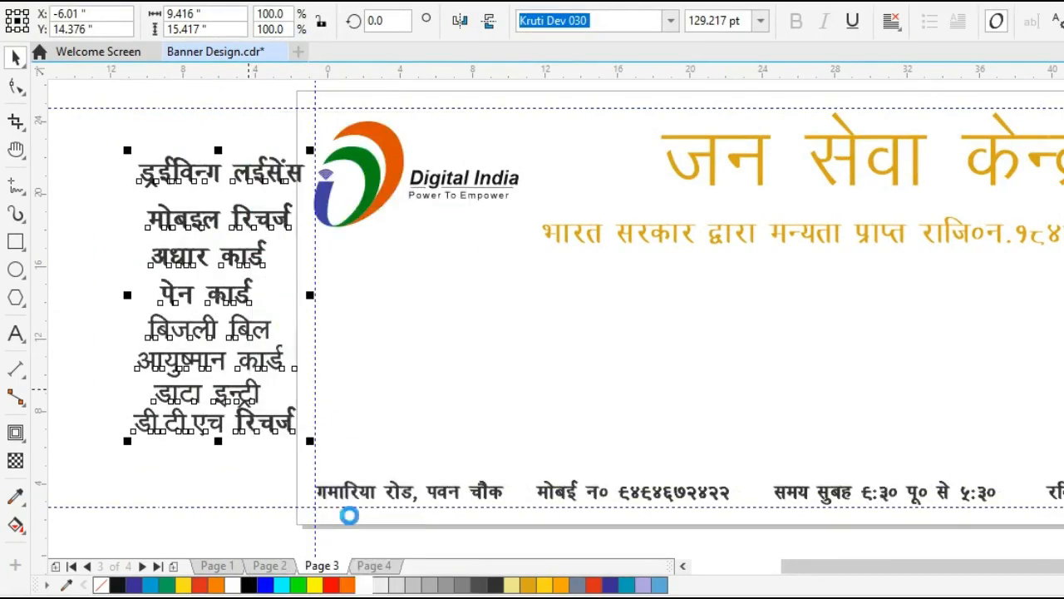
pyautogui.click(374, 565)
pyautogui.rightClick(179, 323)
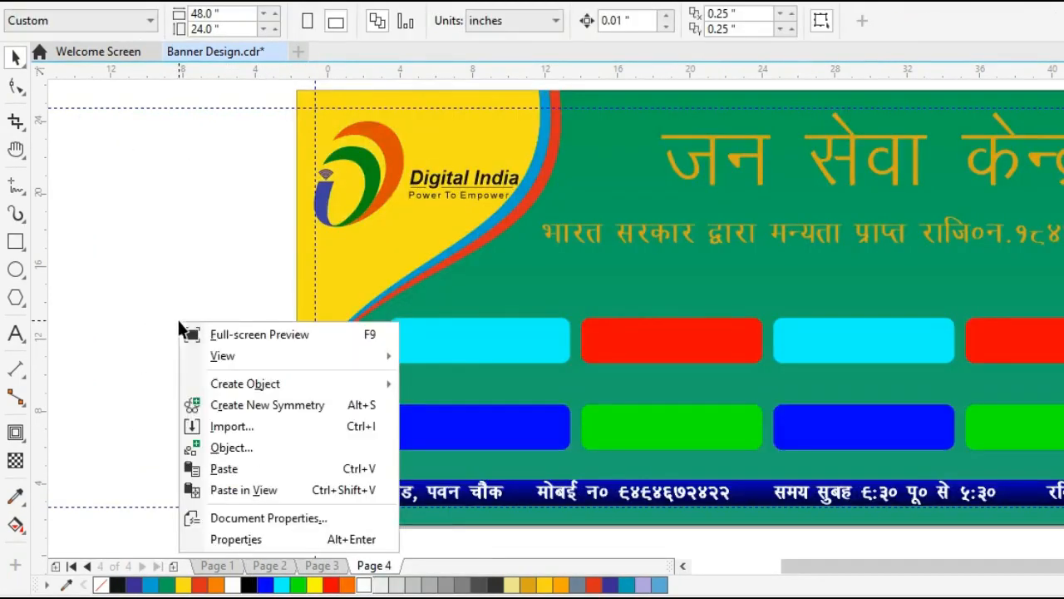
pyautogui.click(199, 468)
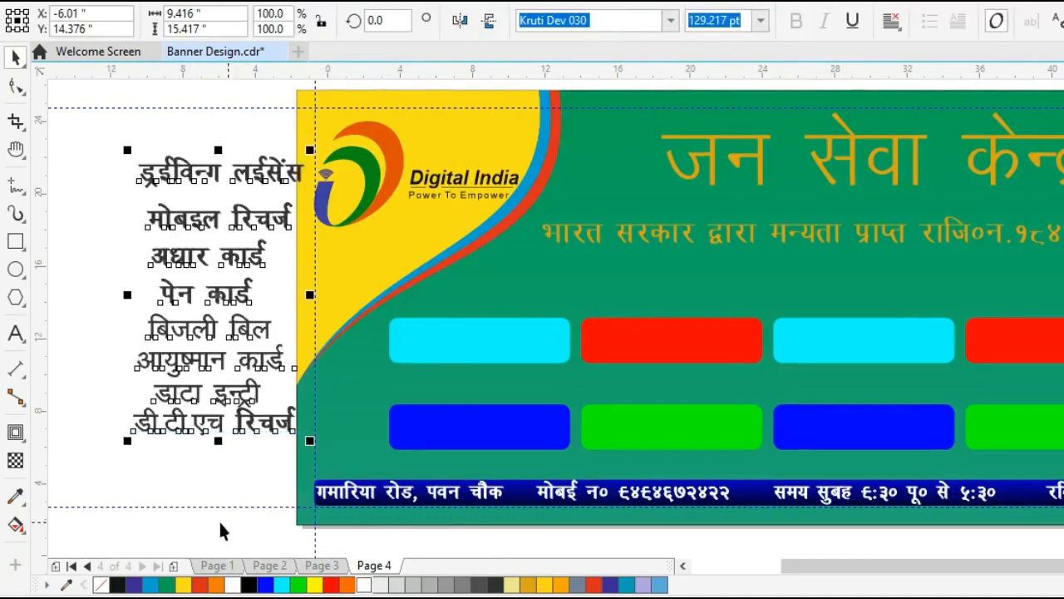
pyautogui.click(197, 507)
# Centre each of the eight service labels horizontally and vertically inside its own coloured box, starting with ड्रईविन्ग लईसेंस in the first cyan box
pyautogui.click(186, 173)
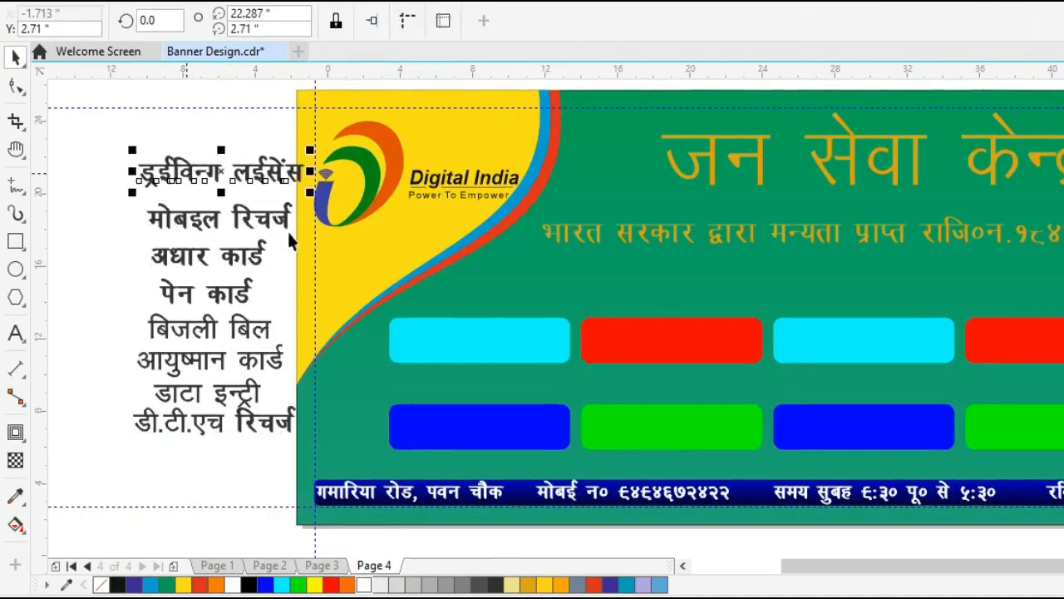
pyautogui.keyDown('shift'); pyautogui.click(435, 354); pyautogui.keyUp('shift')
pyautogui.press('c')
pyautogui.press('e')
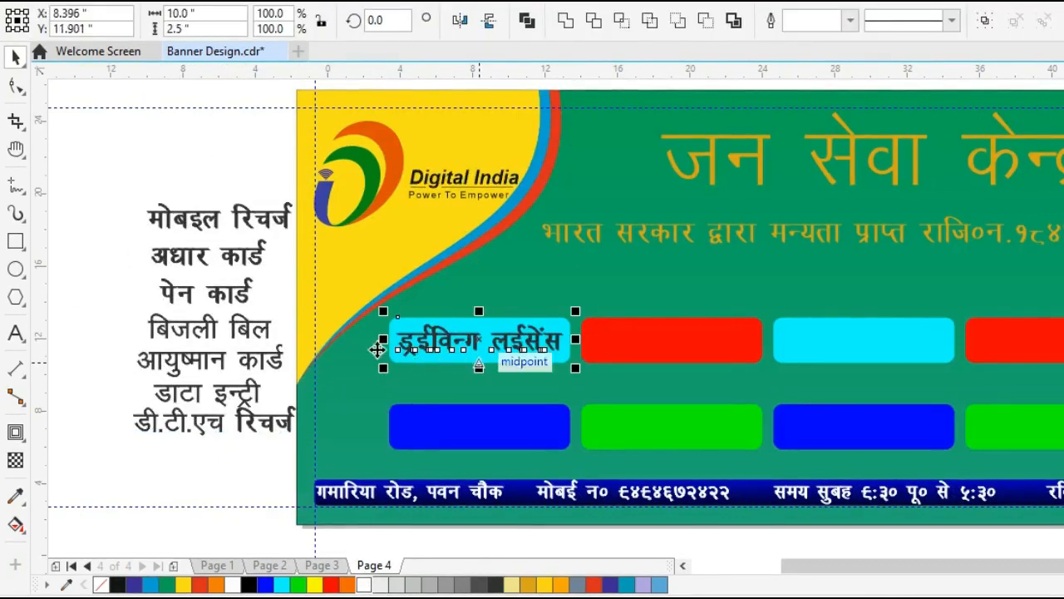
pyautogui.click(197, 223)
pyautogui.keyDown('shift'); pyautogui.click(632, 332); pyautogui.keyUp('shift')
pyautogui.press('c')
pyautogui.press('e')
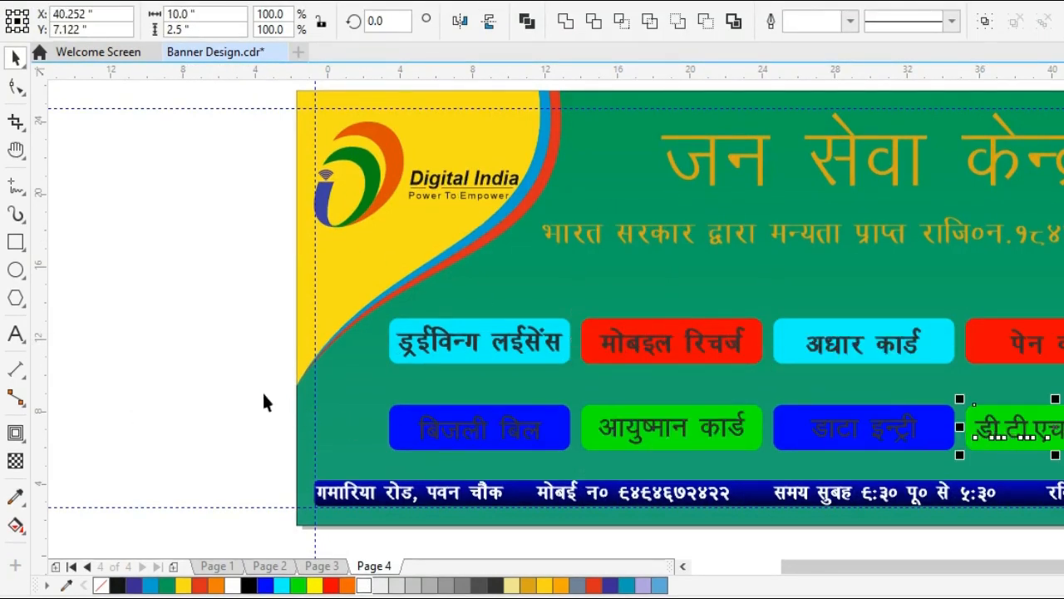
pyautogui.press('Escape')
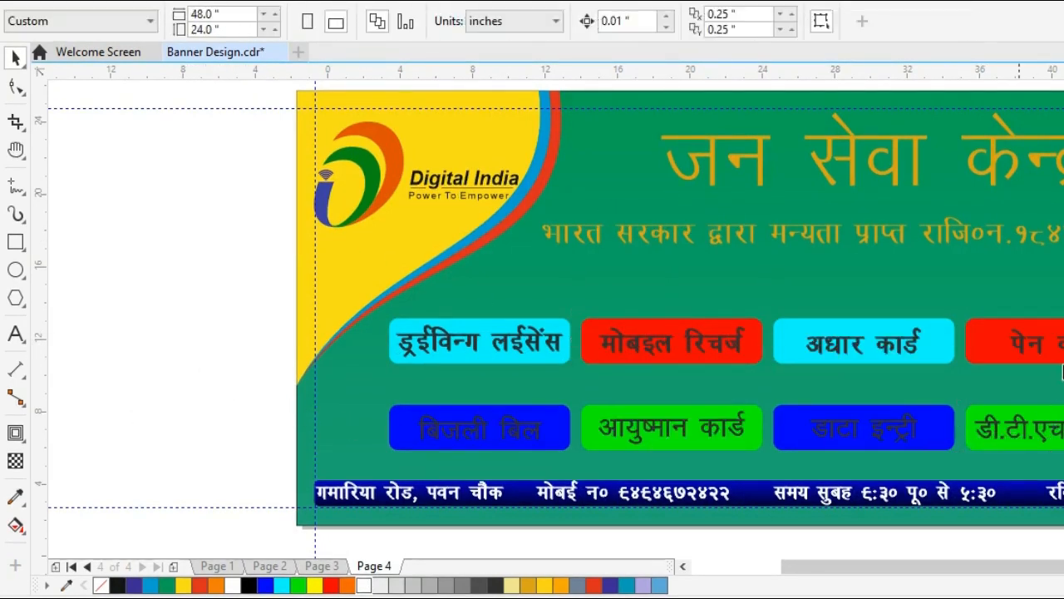
# Colour the labels बिजली बिल, मोबइल रिचर्ज and पेन कार्ड white, along with the box behind डाटा इन्ट्री
pyautogui.click(441, 349)
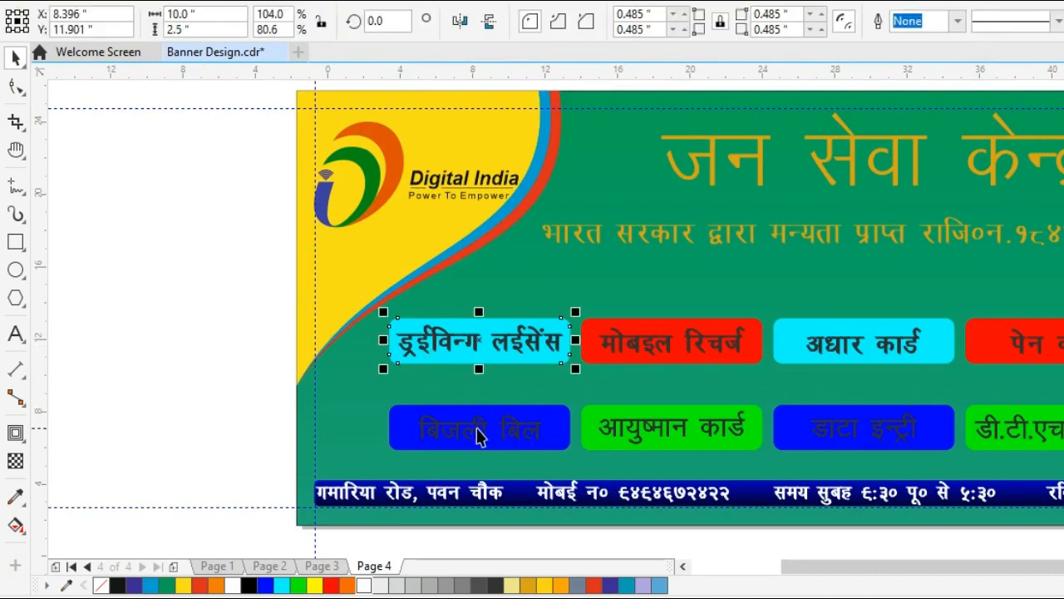
pyautogui.click(478, 438)
pyautogui.keyDown('shift'); pyautogui.click(840, 438); pyautogui.keyUp('shift')
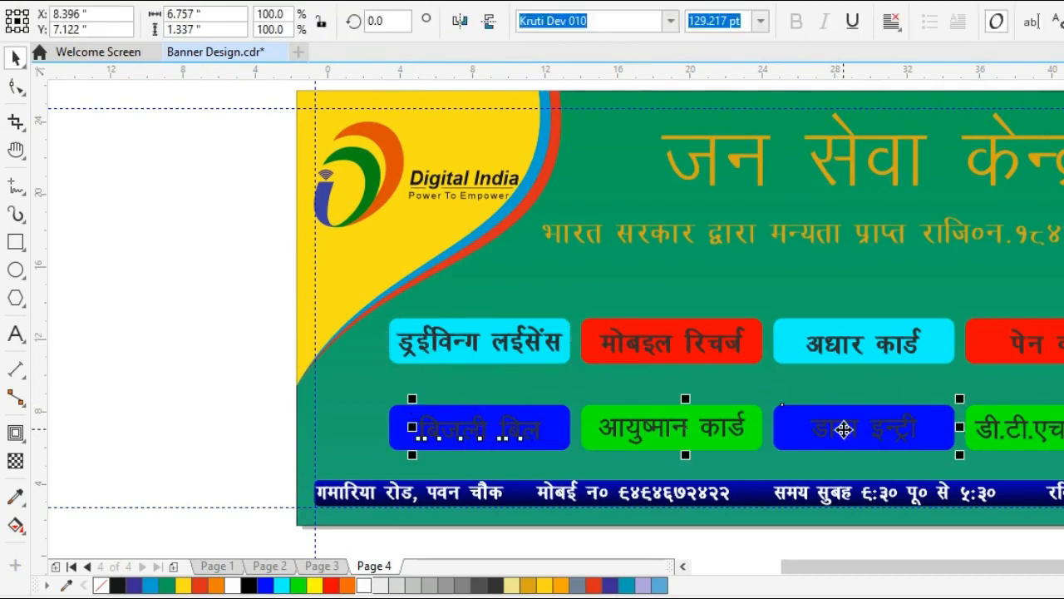
pyautogui.keyDown('shift'); pyautogui.click(1039, 344); pyautogui.keyUp('shift')
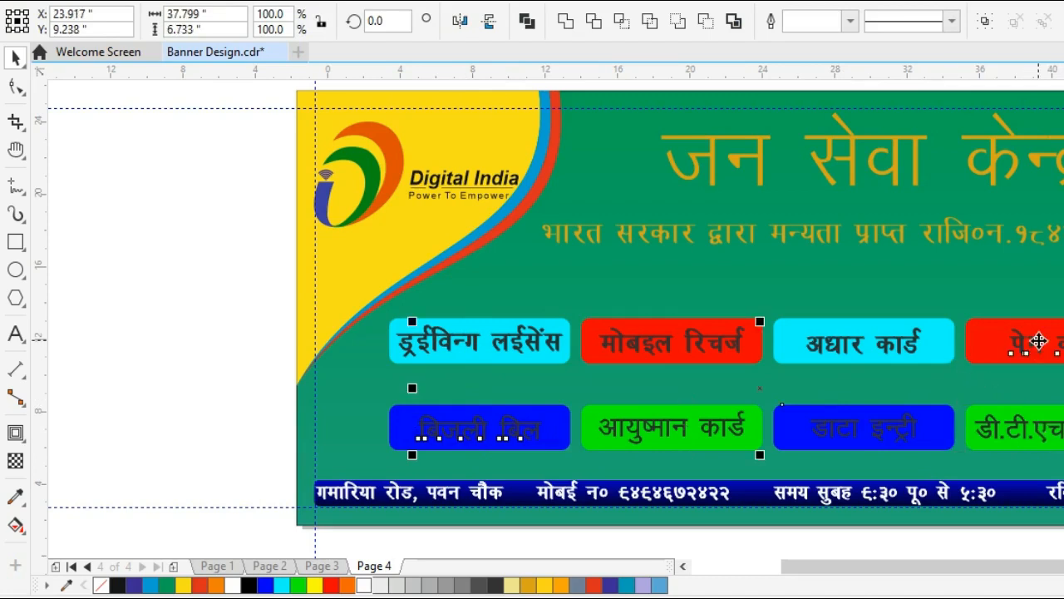
pyautogui.keyDown('shift'); pyautogui.click(698, 349); pyautogui.keyUp('shift')
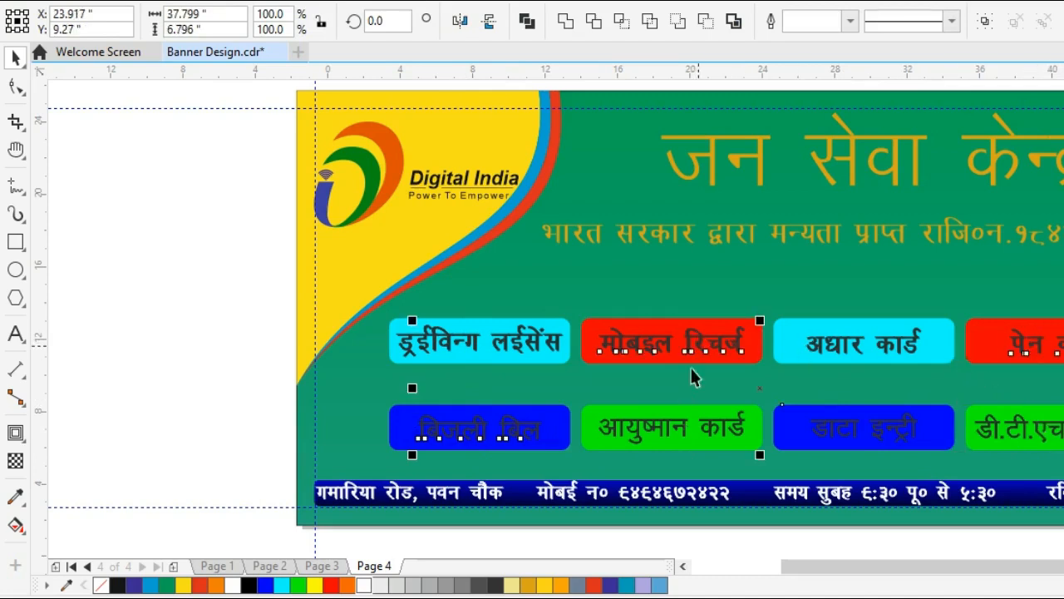
pyautogui.click(366, 586)
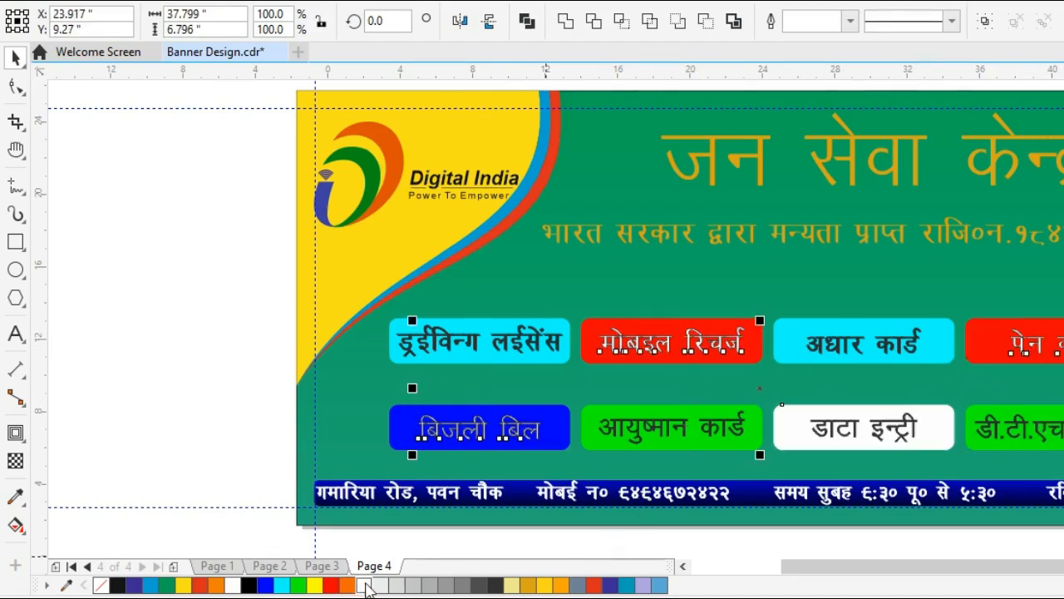
pyautogui.click(197, 393)
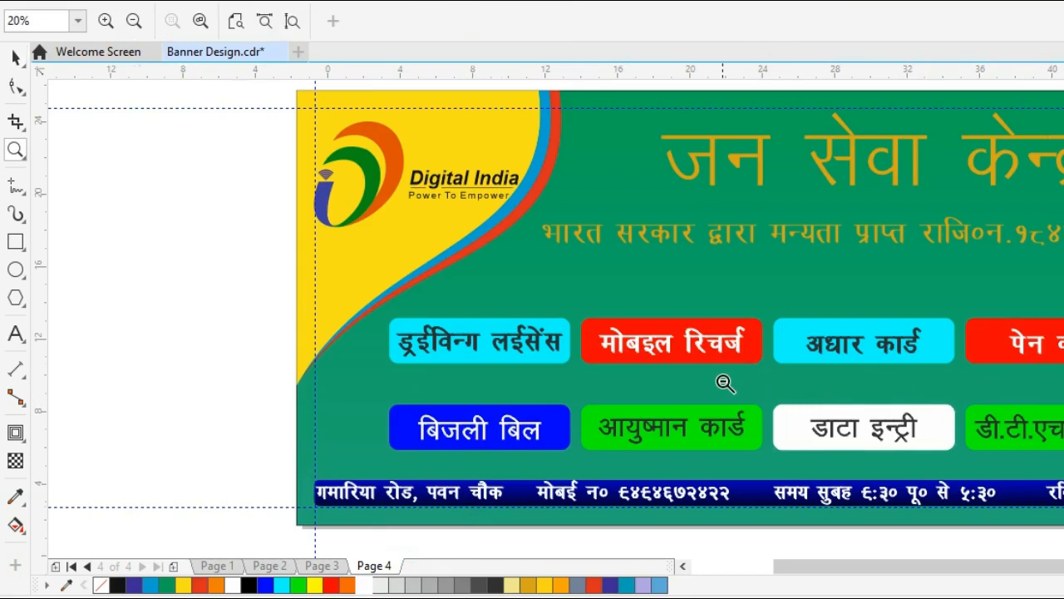
# Colour the two golden Hindi heading lines at the top of the banner white
pyautogui.hotkey('shift', 'F4')
pyautogui.press('space')
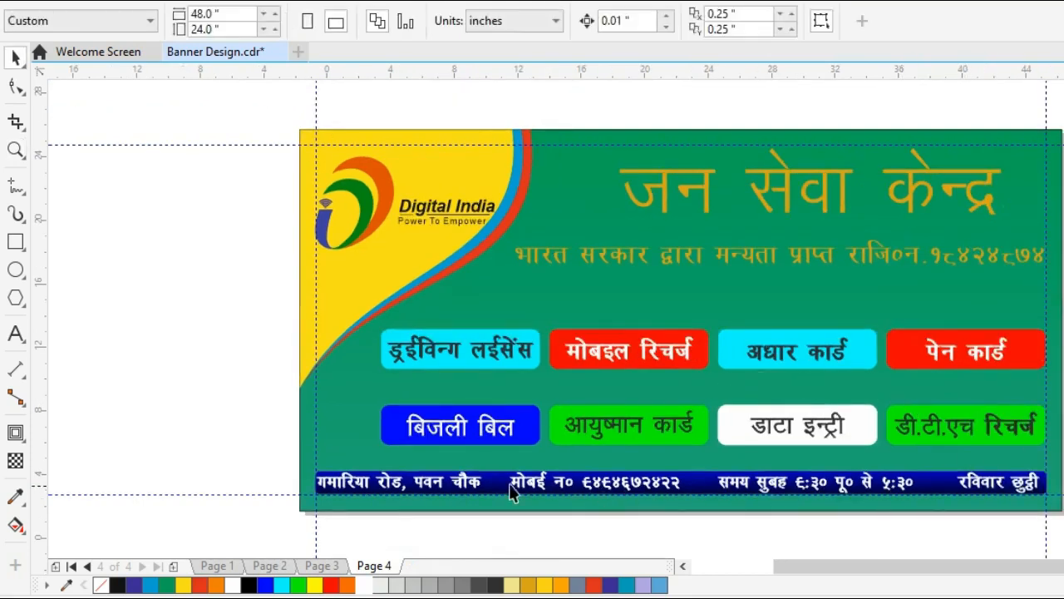
pyautogui.click(698, 256)
pyautogui.press('Escape')
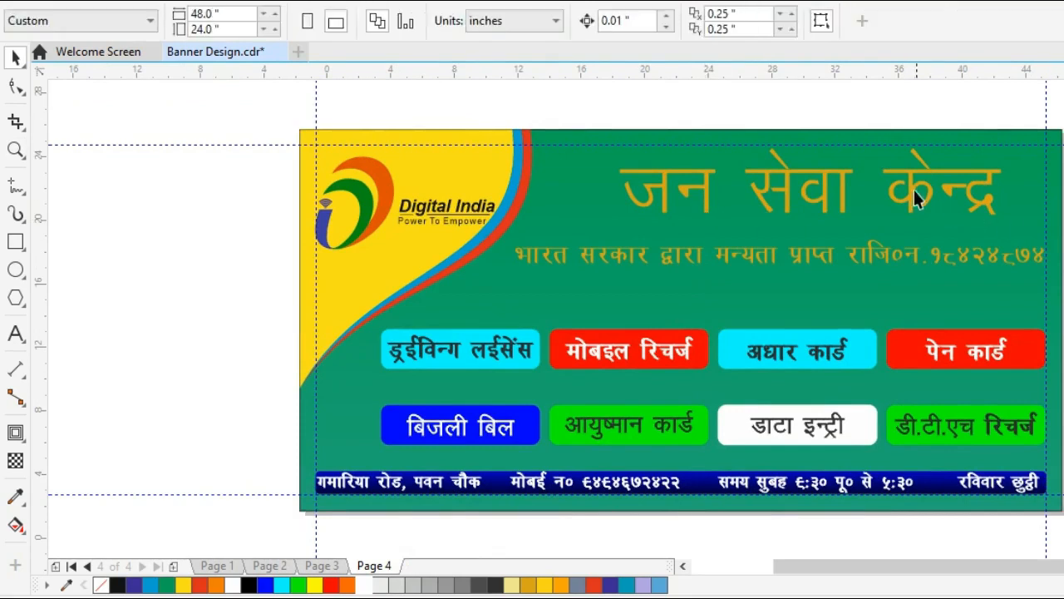
pyautogui.click(915, 197)
pyautogui.keyDown('shift'); pyautogui.click(886, 256); pyautogui.keyUp('shift')
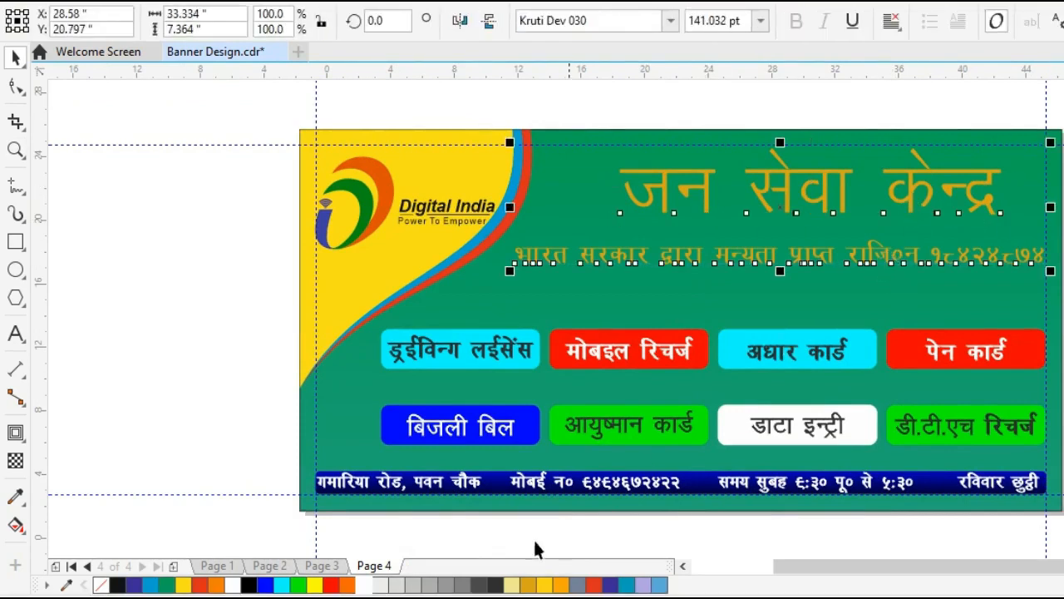
pyautogui.click(366, 585)
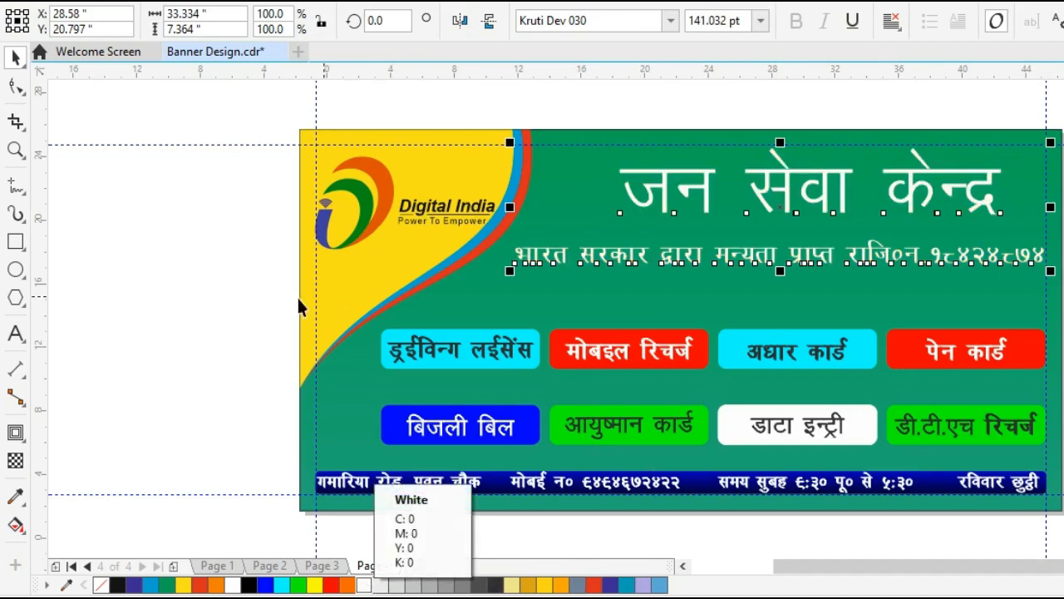
pyautogui.click(598, 224)
# Enlarge the heading जन सेवा केन्द्र to about 434 pt and move it about 2 inches to the left
pyautogui.click(669, 189)
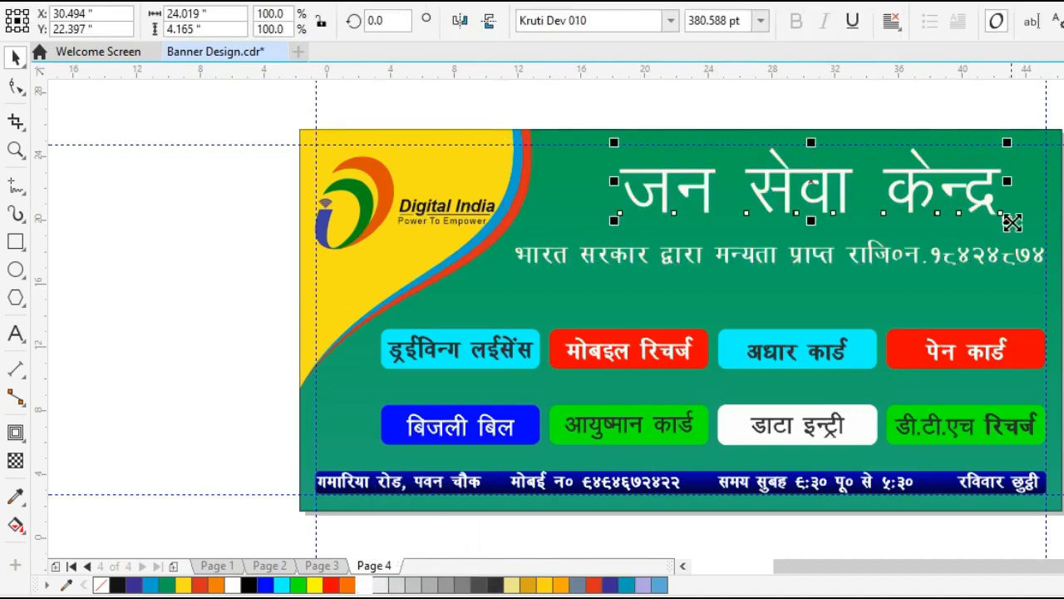
pyautogui.moveTo(1012, 224); pyautogui.dragTo(1038, 226)
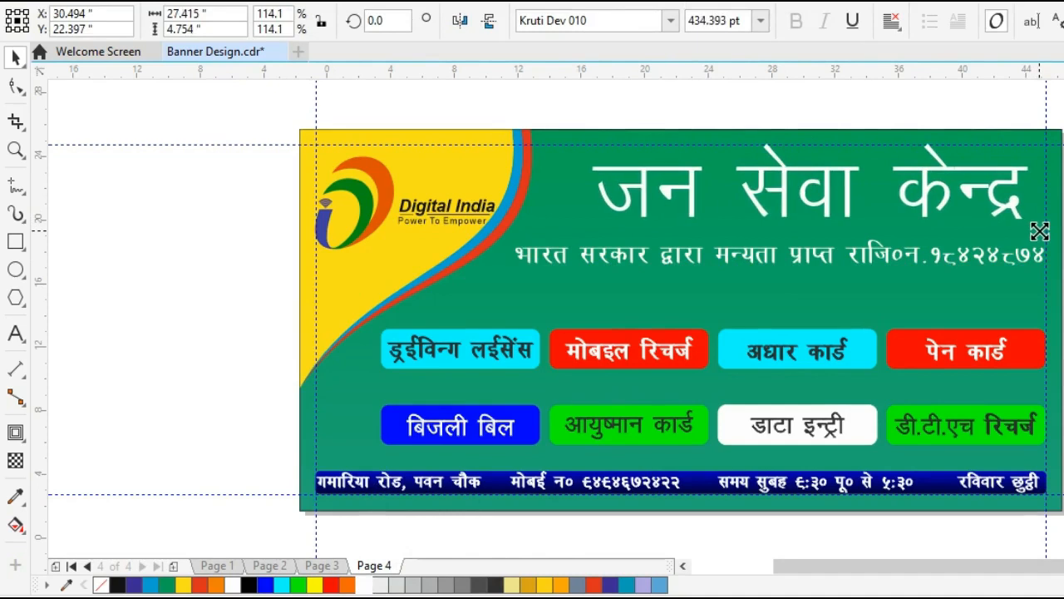
pyautogui.moveTo(822, 199); pyautogui.dragTo(788, 199)
# Move the government registration line slightly down to widen the gap beneath the main heading
pyautogui.click(764, 252)
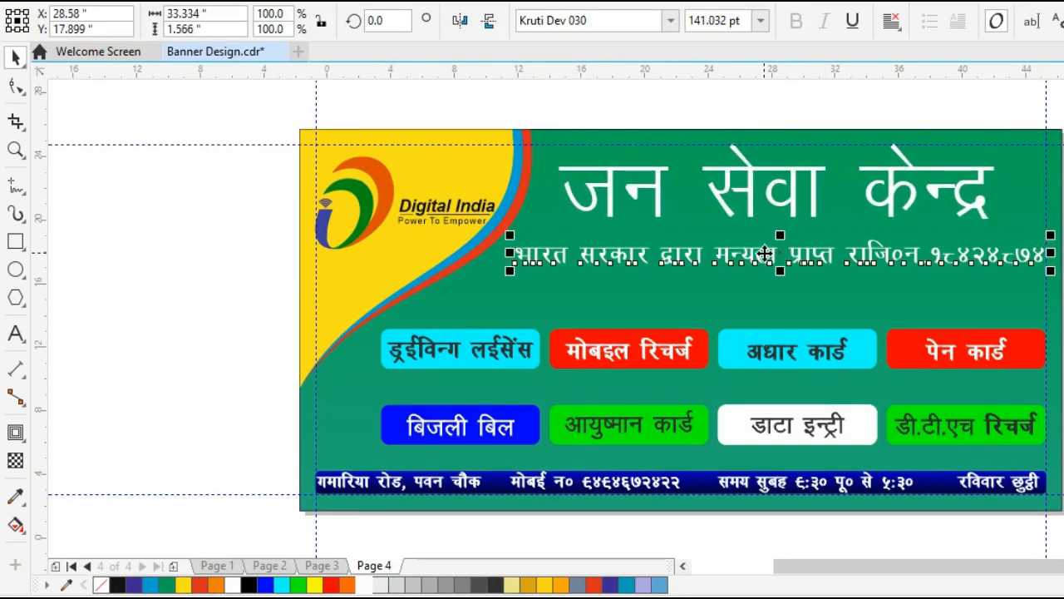
pyautogui.moveTo(763, 254); pyautogui.dragTo(765, 264)
pyautogui.click(906, 310)
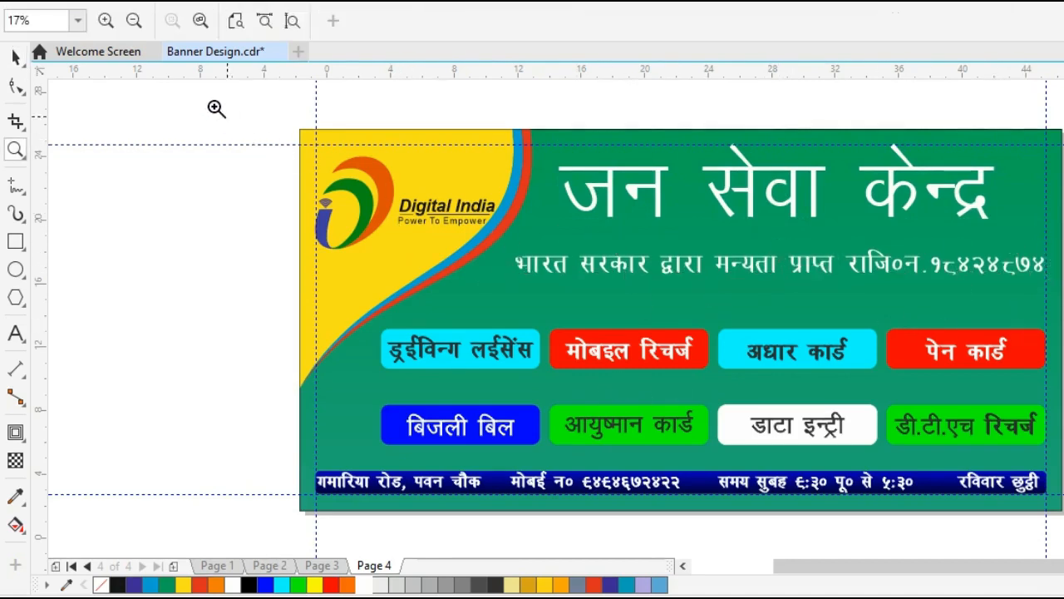
# Move the Digital India logo up about 0.6 inch, towards the top margin guideline
pyautogui.moveTo(209, 100); pyautogui.dragTo(697, 343)
pyautogui.press('space')
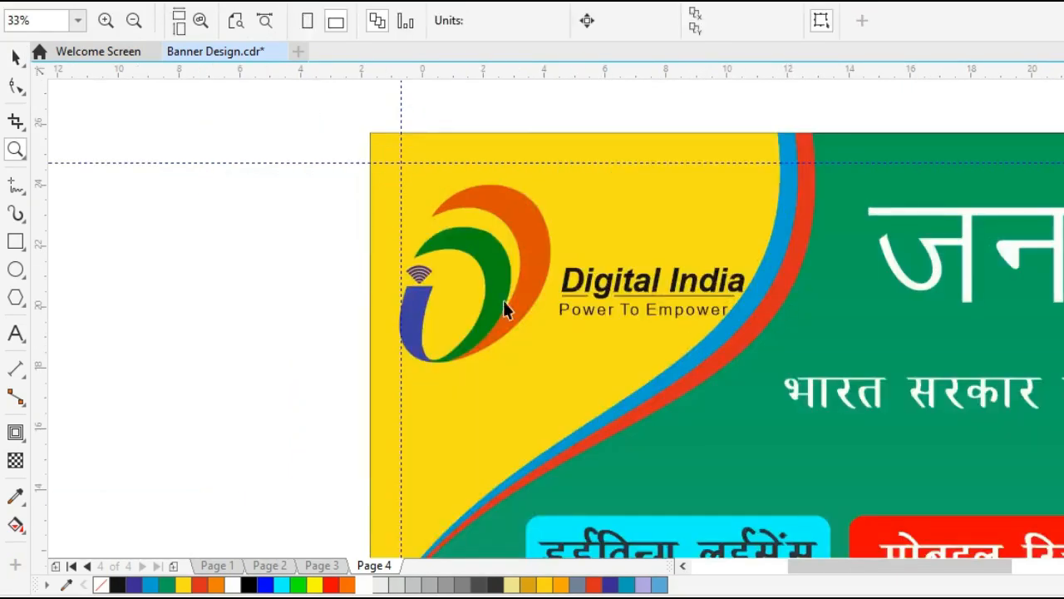
pyautogui.click(508, 311)
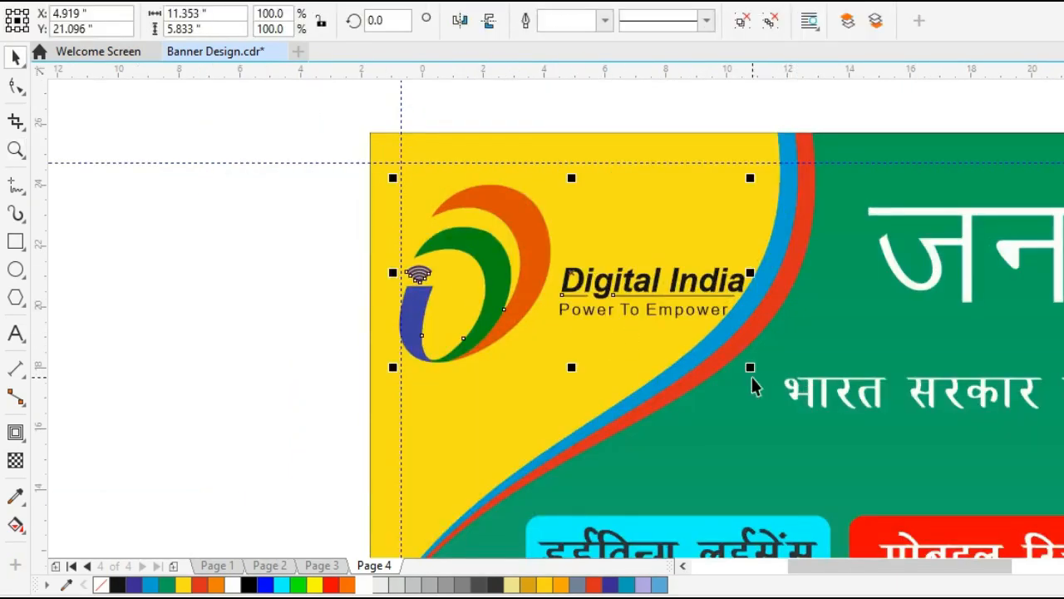
pyautogui.moveTo(499, 208); pyautogui.dragTo(498, 186)
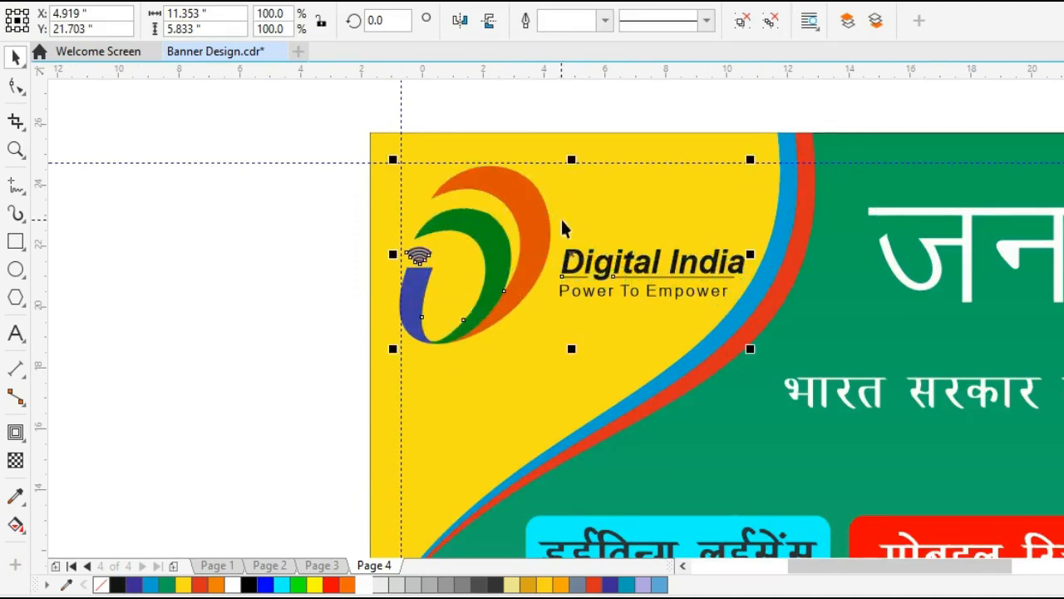
# Fine-tune the Digital India logo's position so its left and upper edges meet the margin guidelines
pyautogui.press('z')
pyautogui.moveTo(237, 114); pyautogui.dragTo(898, 418)
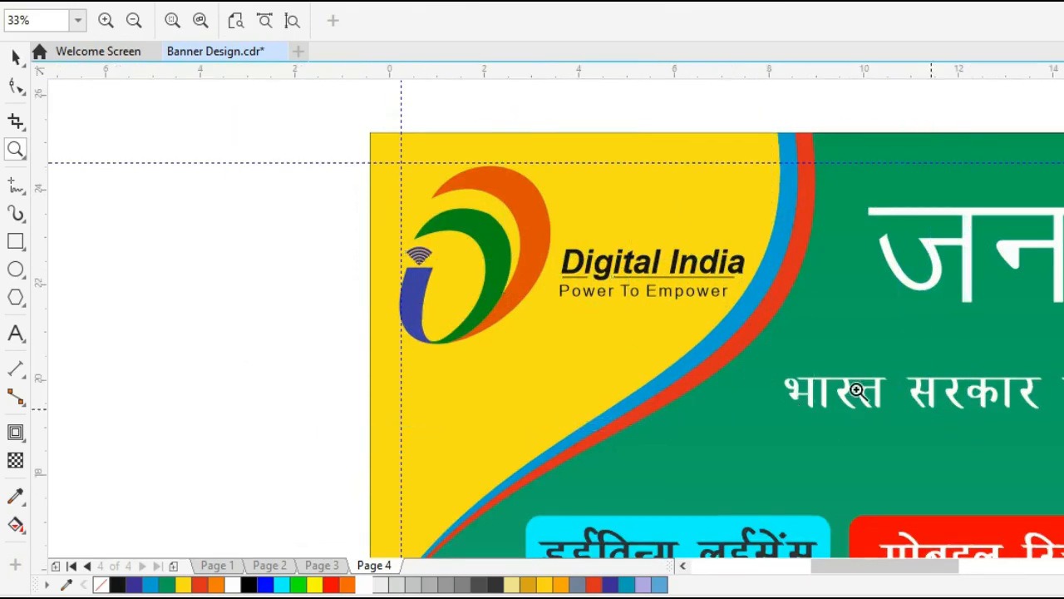
pyautogui.press('space')
pyautogui.moveTo(561, 308)
pyautogui.mouseDown()
pyautogui.moveTo(568, 325)
pyautogui.moveTo(572, 317)
pyautogui.mouseUp()
pyautogui.press('z')
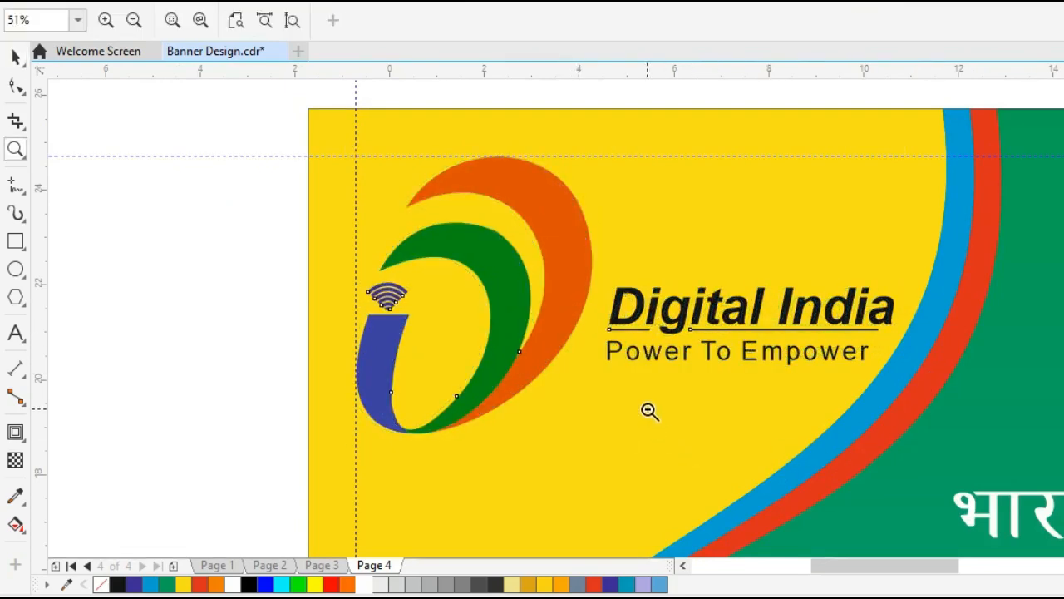
# Delete the four margin guidelines surrounding the banner
pyautogui.keyDown('shift'); pyautogui.click(647, 409); pyautogui.keyUp('shift')
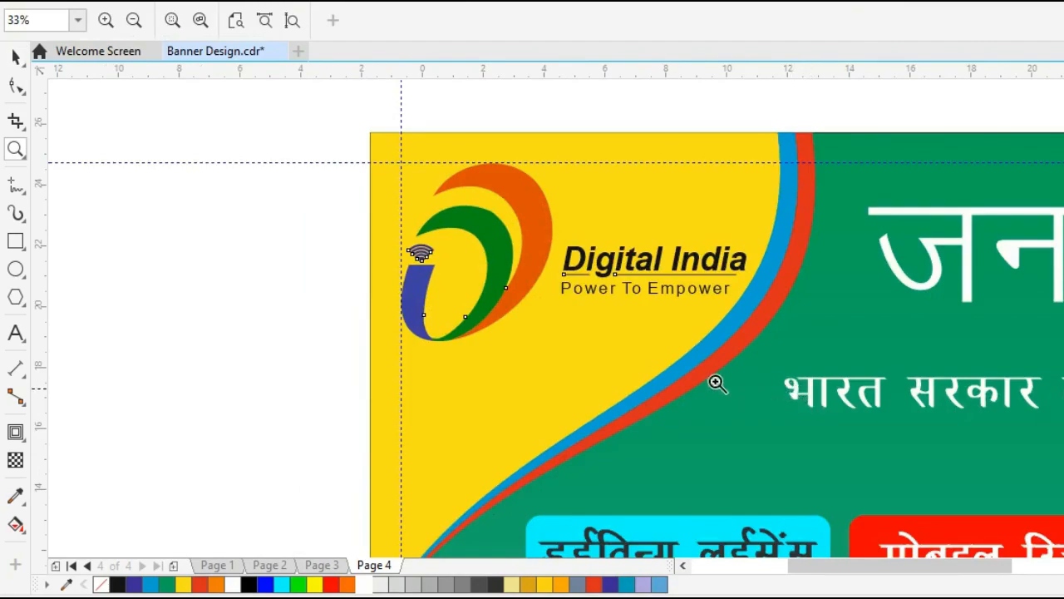
pyautogui.keyDown('shift'); pyautogui.click(639, 361); pyautogui.keyUp('shift')
pyautogui.press('space')
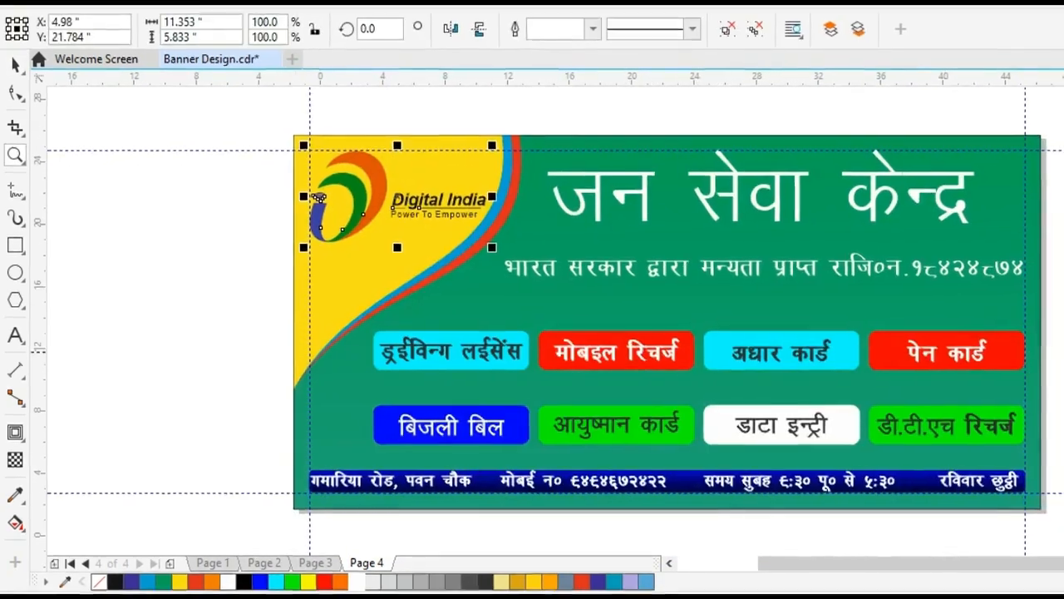
pyautogui.click(1041, 400)
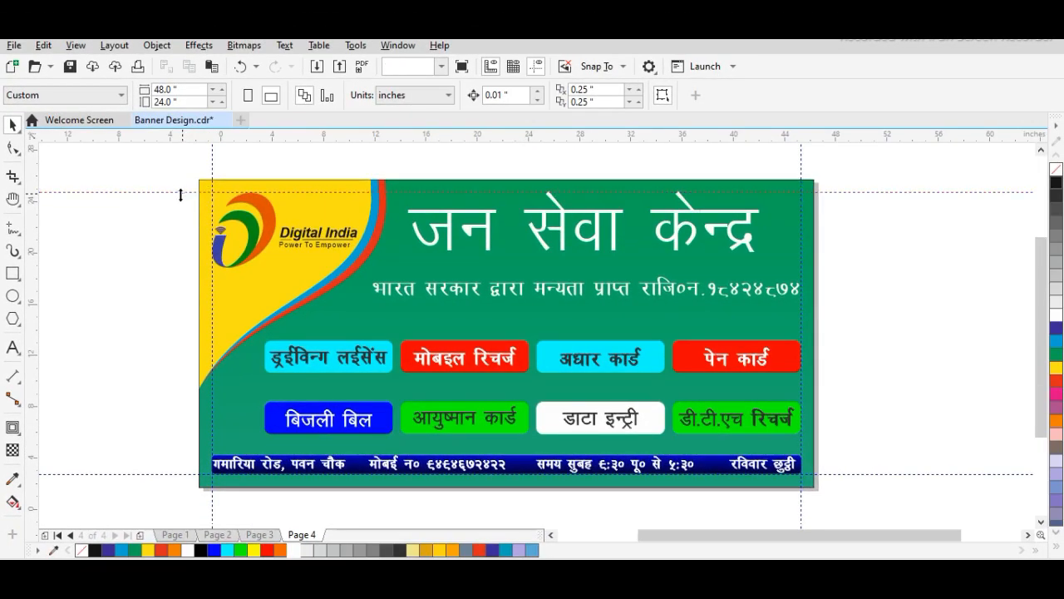
pyautogui.click(199, 170)
pyautogui.press('Delete')
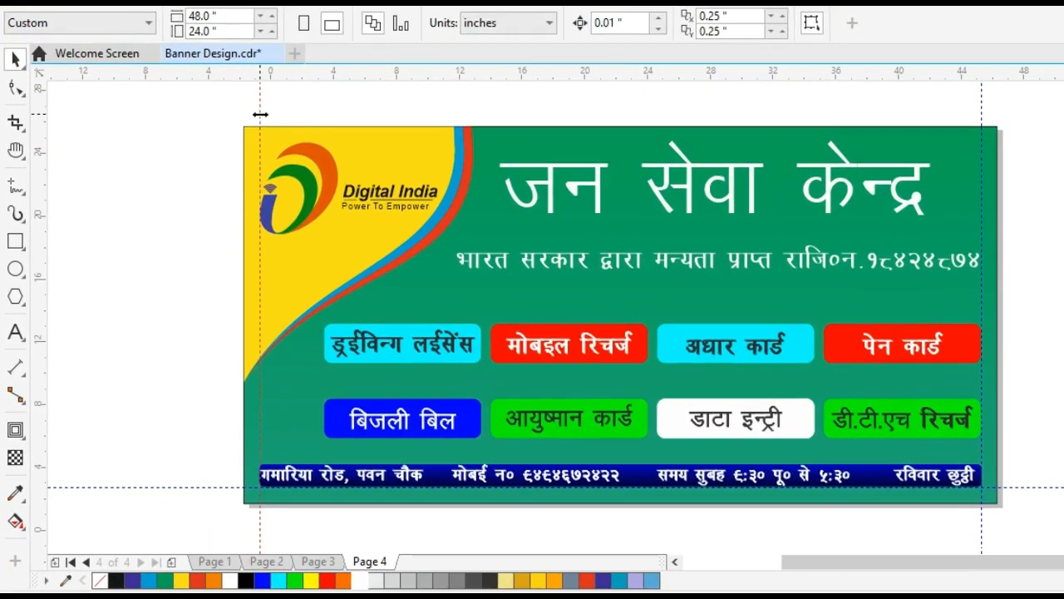
pyautogui.click(212, 170)
pyautogui.press('Delete')
pyautogui.click(203, 485)
pyautogui.press('Delete')
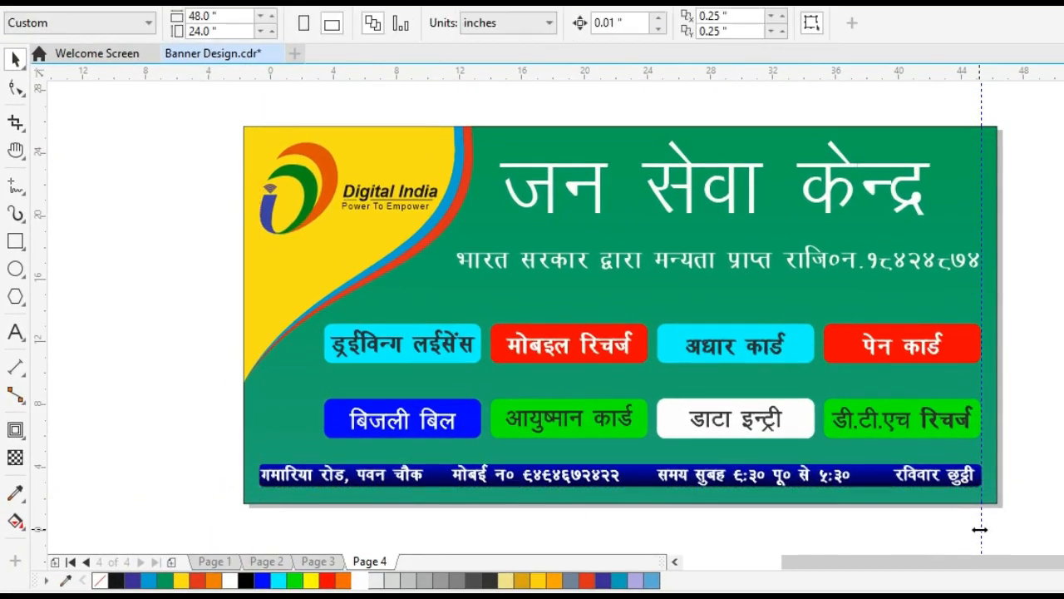
pyautogui.click(981, 528)
pyautogui.press('Delete')
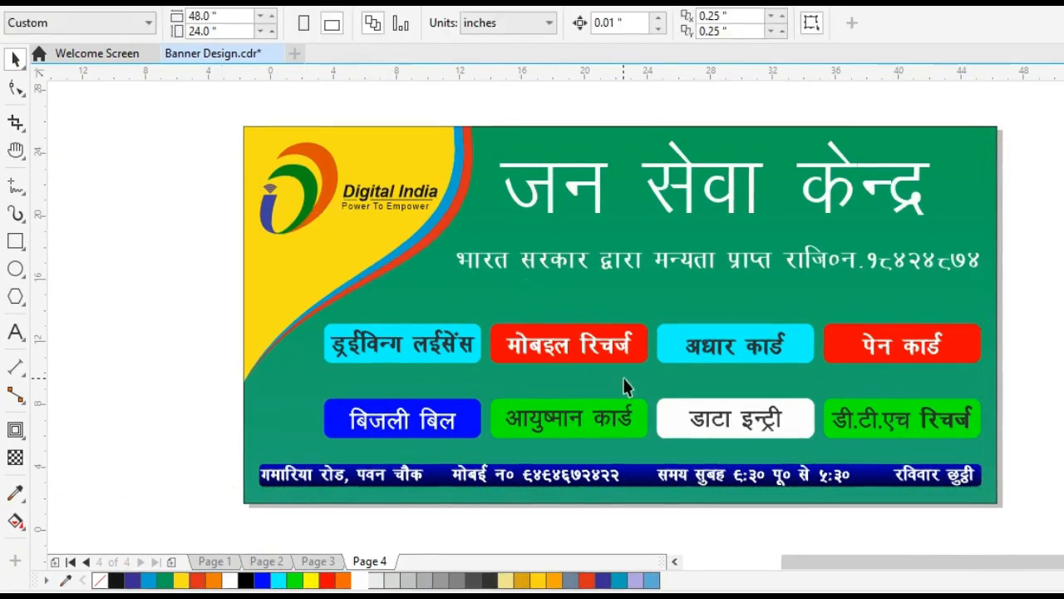
# PowerClip the Digital India logo inside the yellow corner shape
pyautogui.press('z')
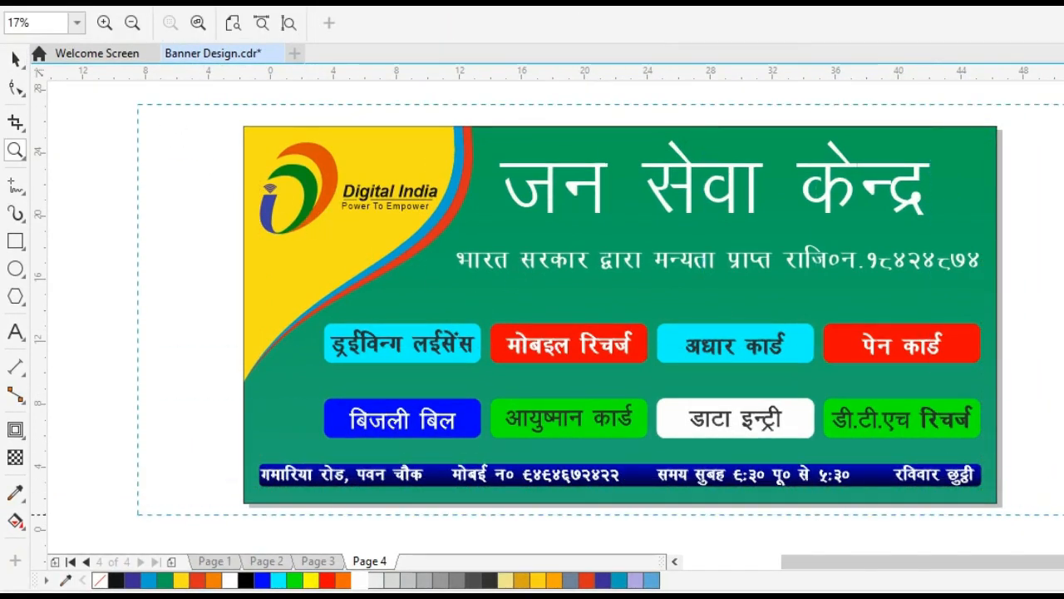
pyautogui.moveTo(138, 105); pyautogui.dragTo(1063, 514)
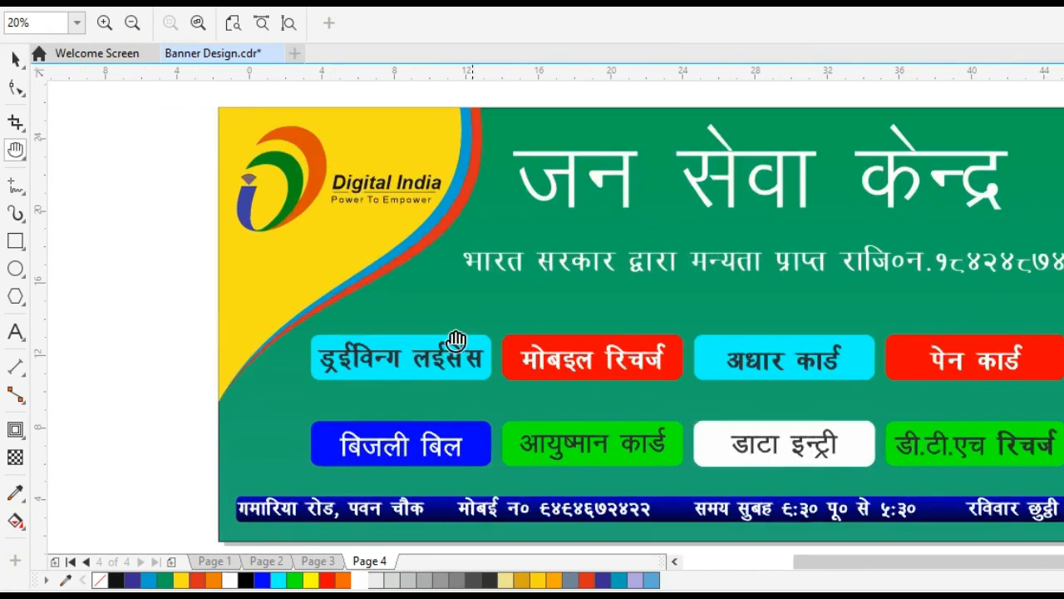
pyautogui.press('space')
pyautogui.click(297, 207)
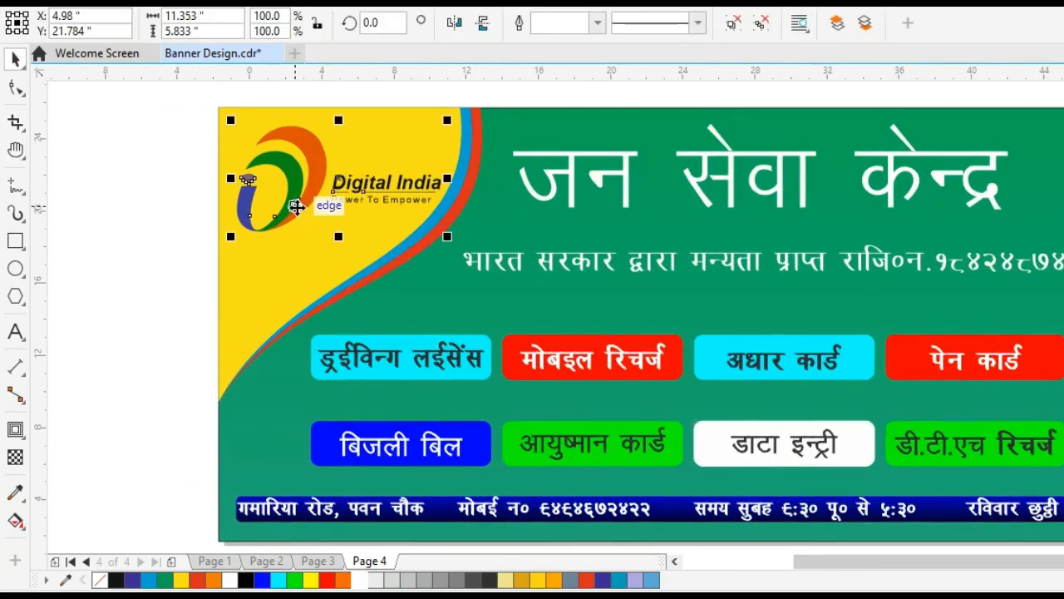
pyautogui.rightClick(297, 207)
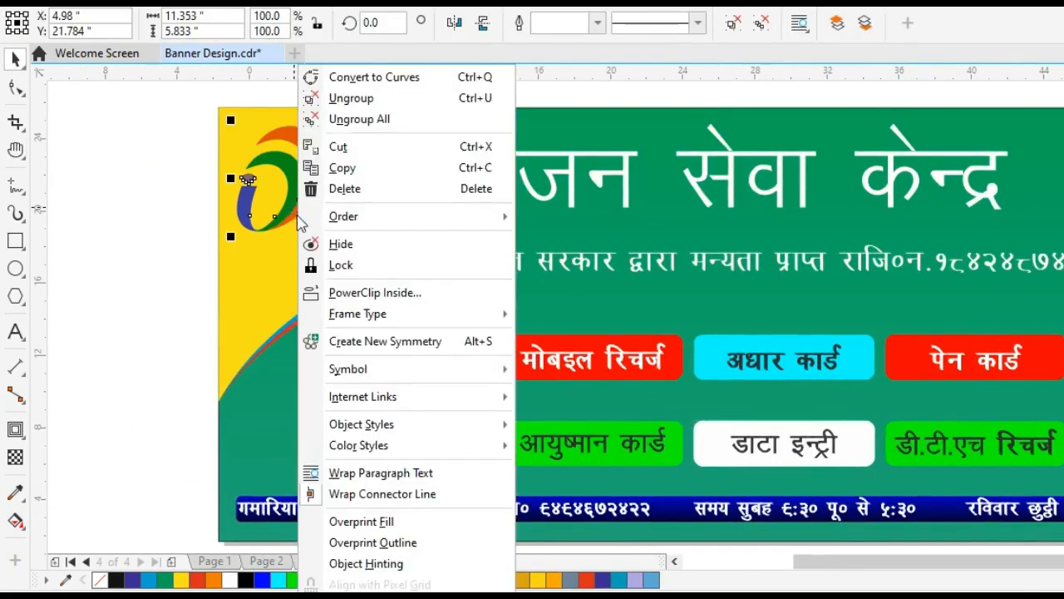
pyautogui.click(368, 291)
pyautogui.click(271, 264)
pyautogui.click(269, 311)
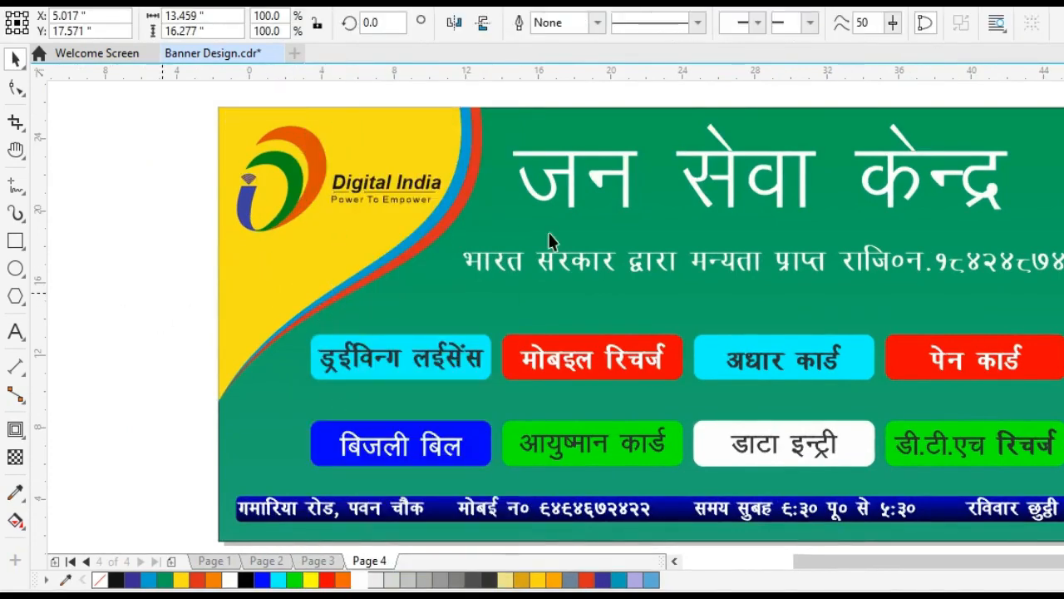
pyautogui.press('Escape')
# PowerClip the main heading and the government registration line together inside the green background rectangle
pyautogui.click(588, 262)
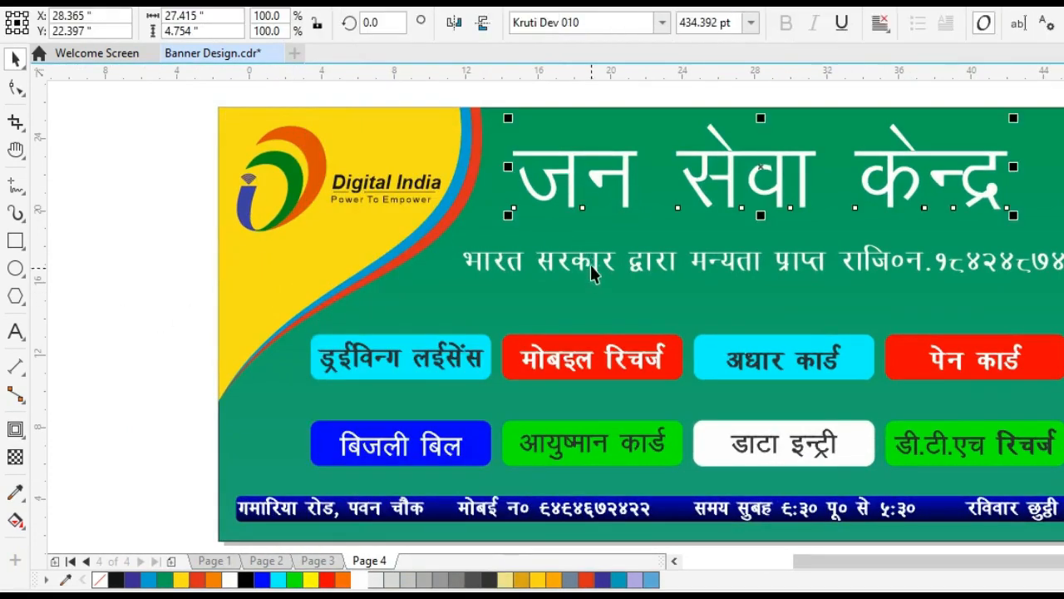
pyautogui.rightClick(584, 264)
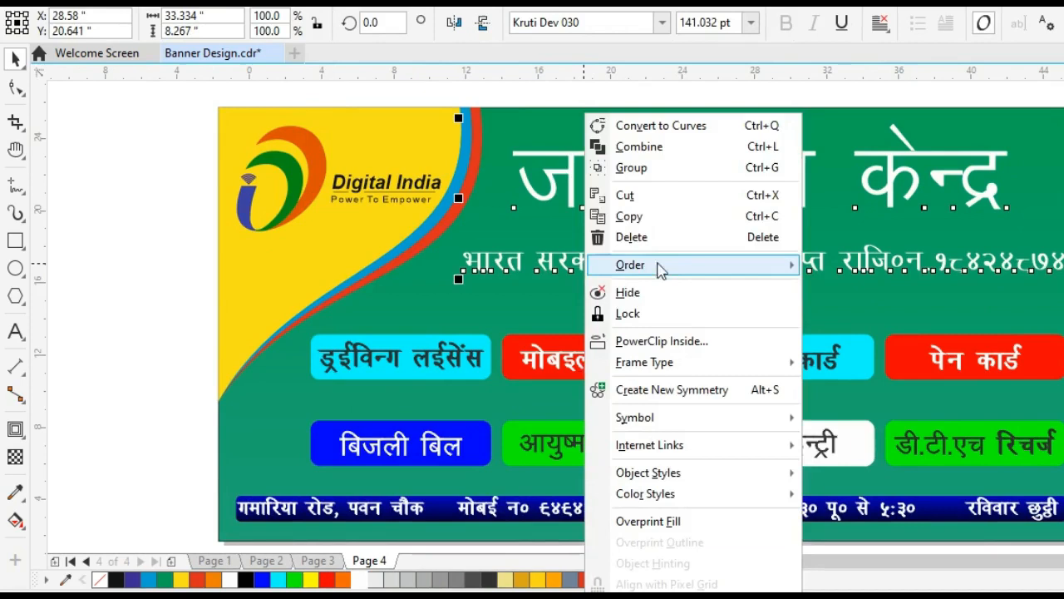
pyautogui.click(647, 340)
pyautogui.click(538, 302)
# PowerClip all eight coloured service boxes with their labels inside the green background rectangle
pyautogui.press('h')
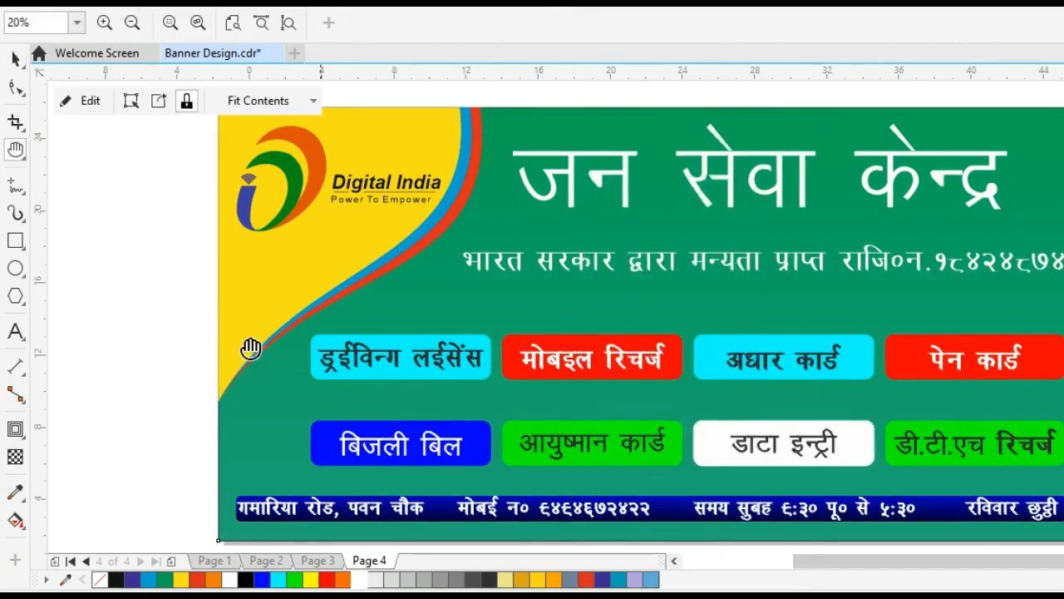
pyautogui.press('space')
pyautogui.moveTo(150, 317); pyautogui.dragTo(491, 387)
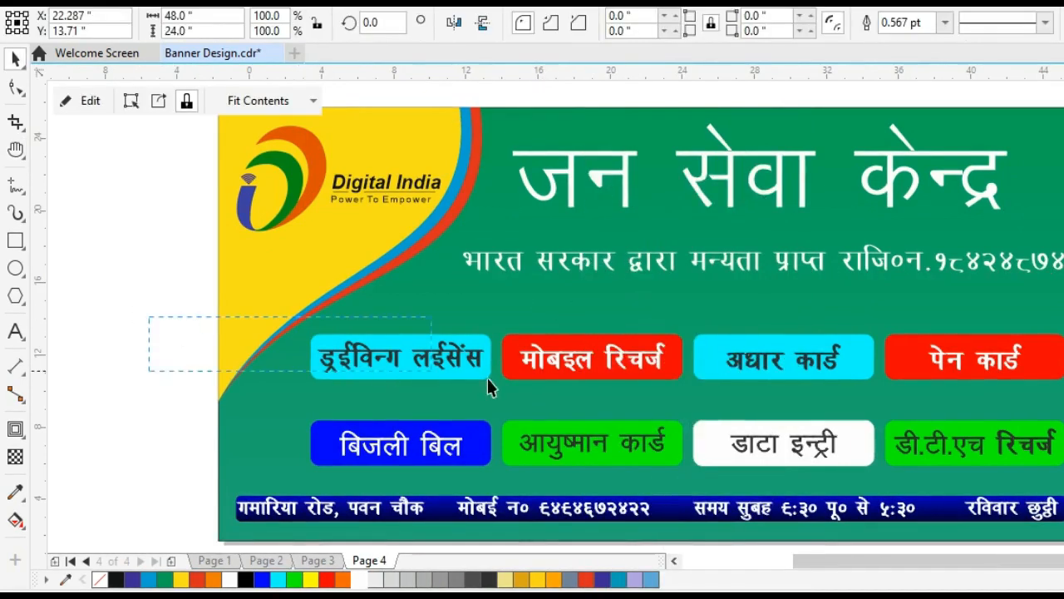
pyautogui.moveTo(927, 492); pyautogui.dragTo(948, 462)
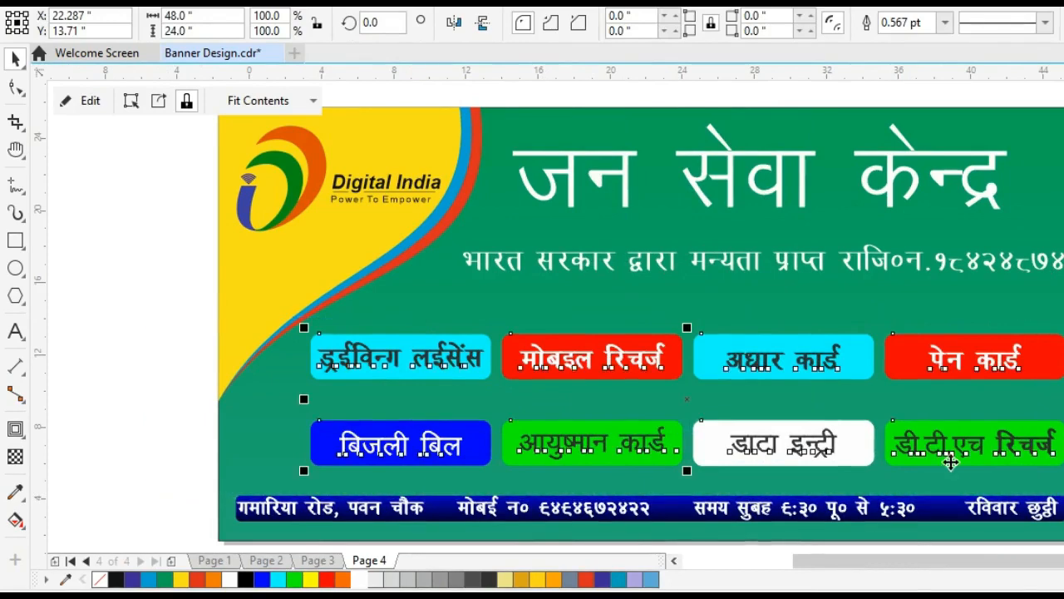
pyautogui.rightClick(786, 445)
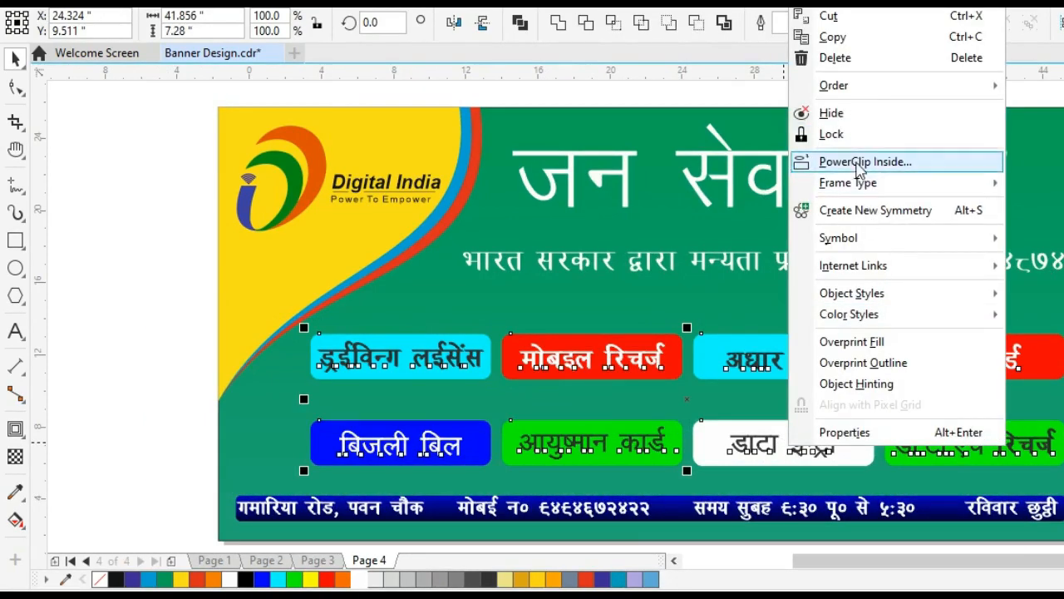
pyautogui.click(590, 287)
pyautogui.click(569, 305)
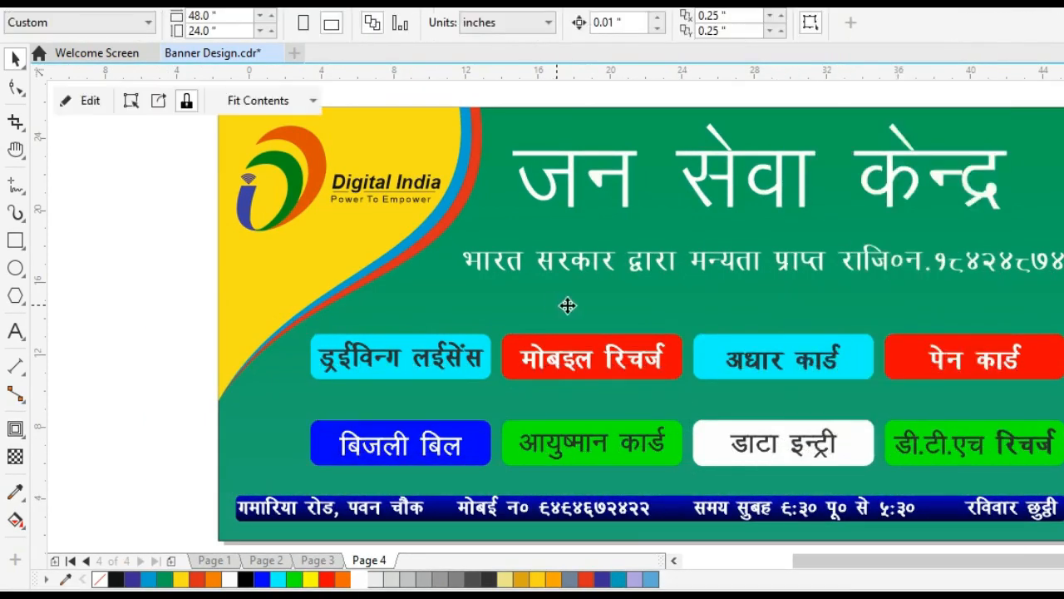
# PowerClip the dark blue contact bar and its text inside the green background rectangle
pyautogui.click(180, 355)
pyautogui.moveTo(646, 507); pyautogui.dragTo(648, 446)
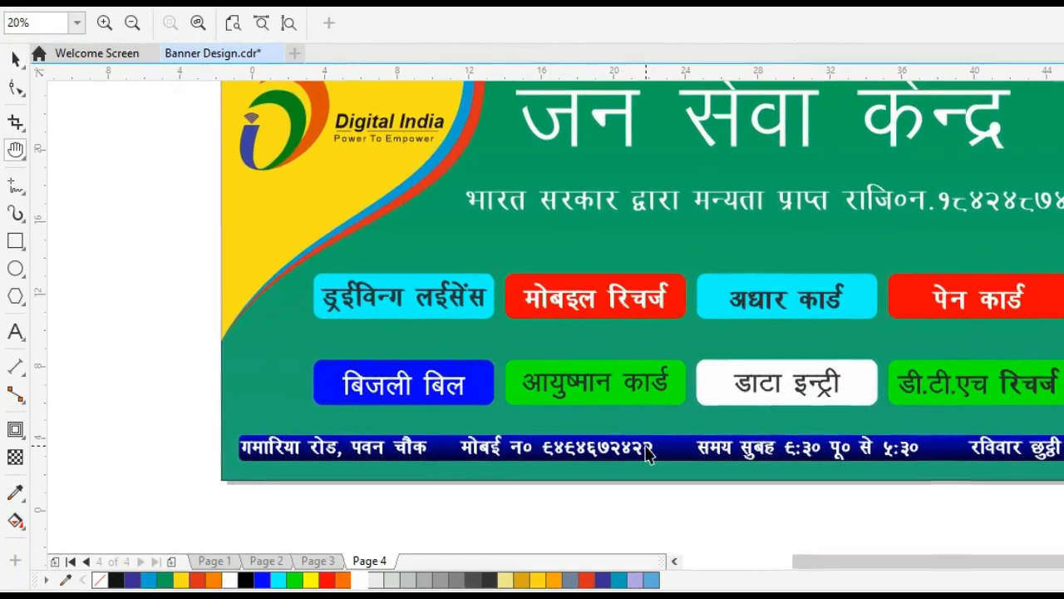
pyautogui.moveTo(156, 412); pyautogui.dragTo(1063, 499)
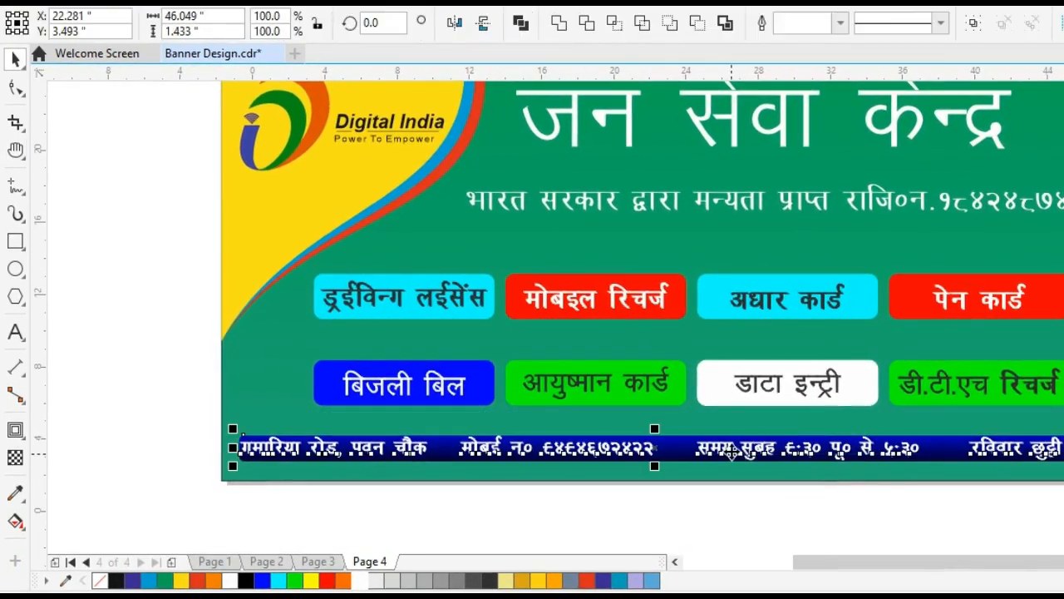
pyautogui.rightClick(725, 453)
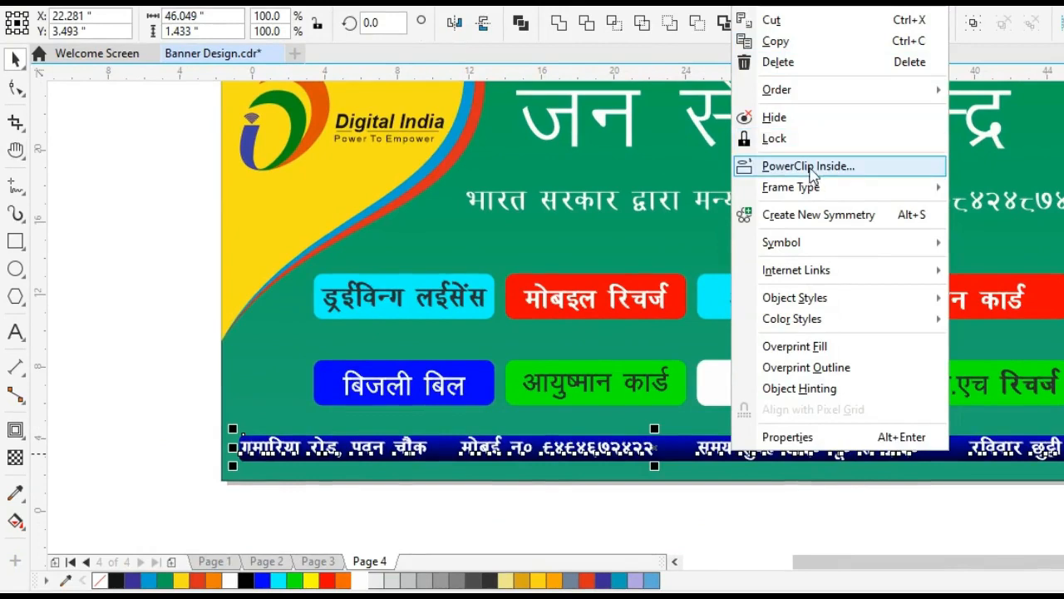
pyautogui.click(831, 167)
pyautogui.click(287, 350)
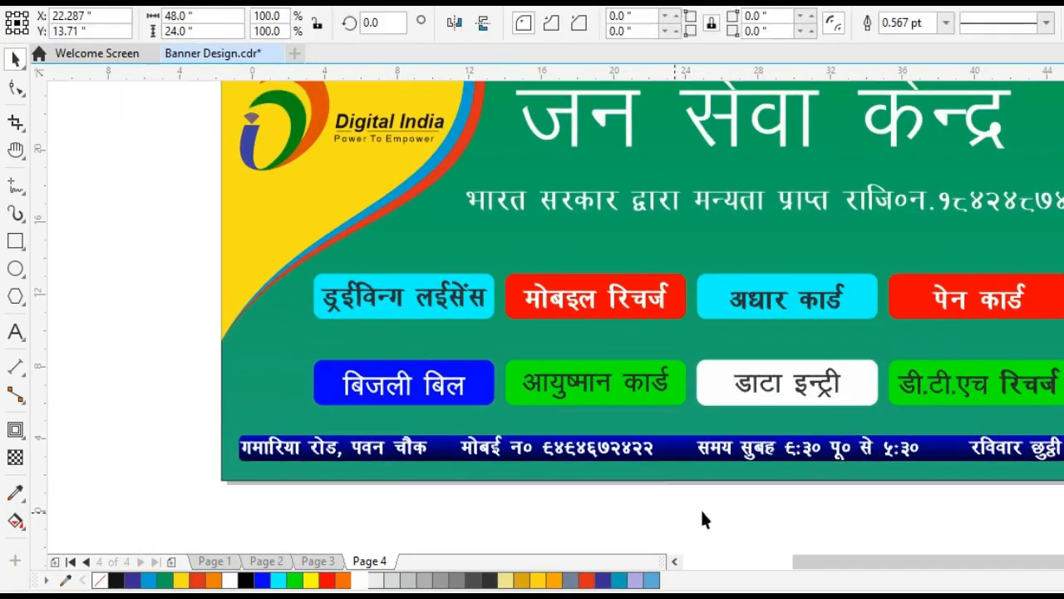
# Set the outline width of the banner's background rectangle to None and deselect it
pyautogui.press('h')
pyautogui.moveTo(518, 376); pyautogui.dragTo(490, 435)
pyautogui.press('space')
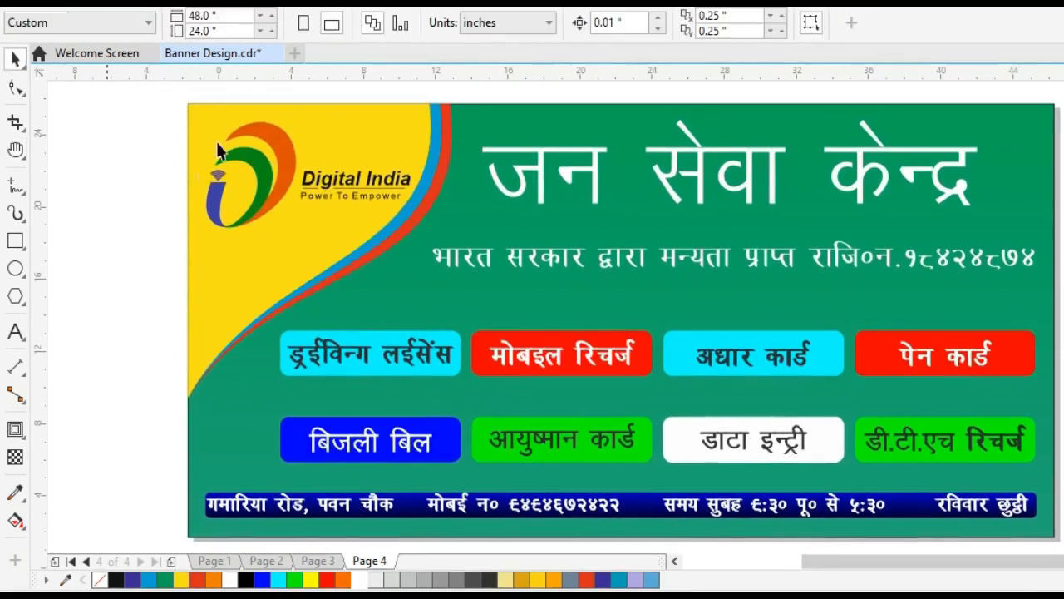
pyautogui.click(612, 113)
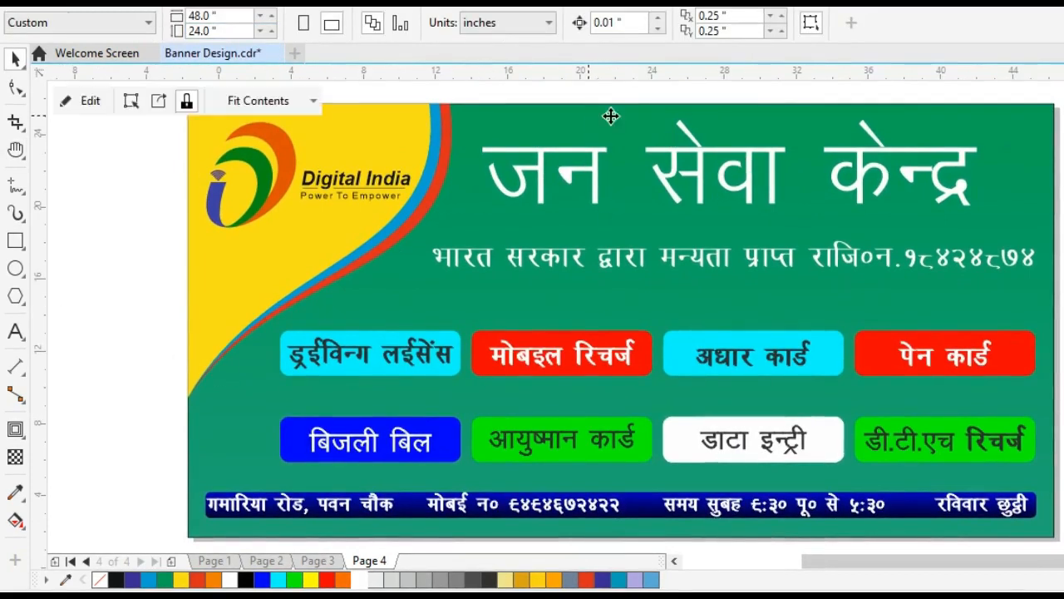
pyautogui.click(947, 24)
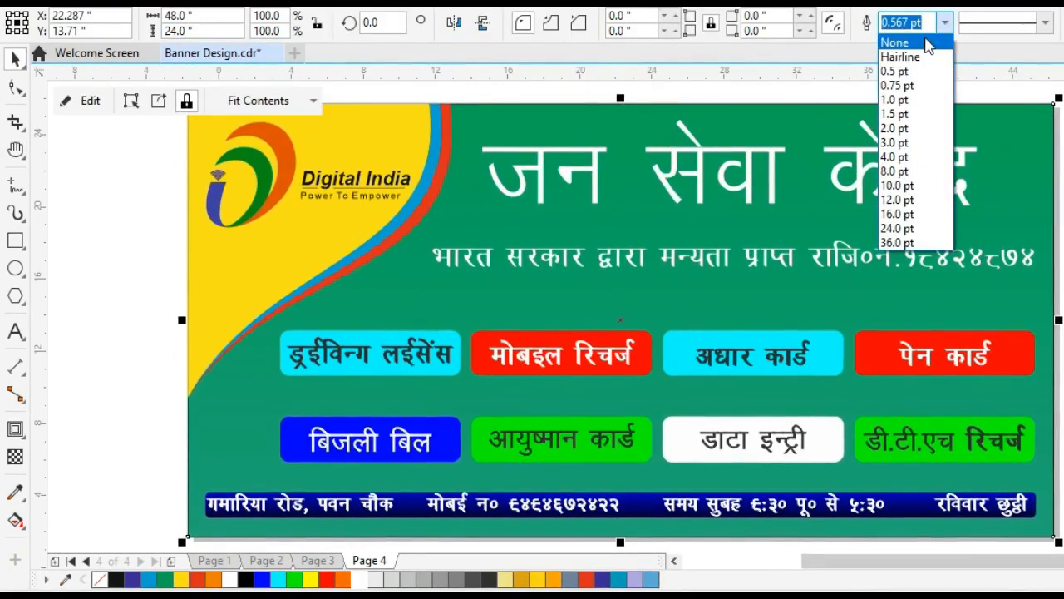
pyautogui.click(895, 40)
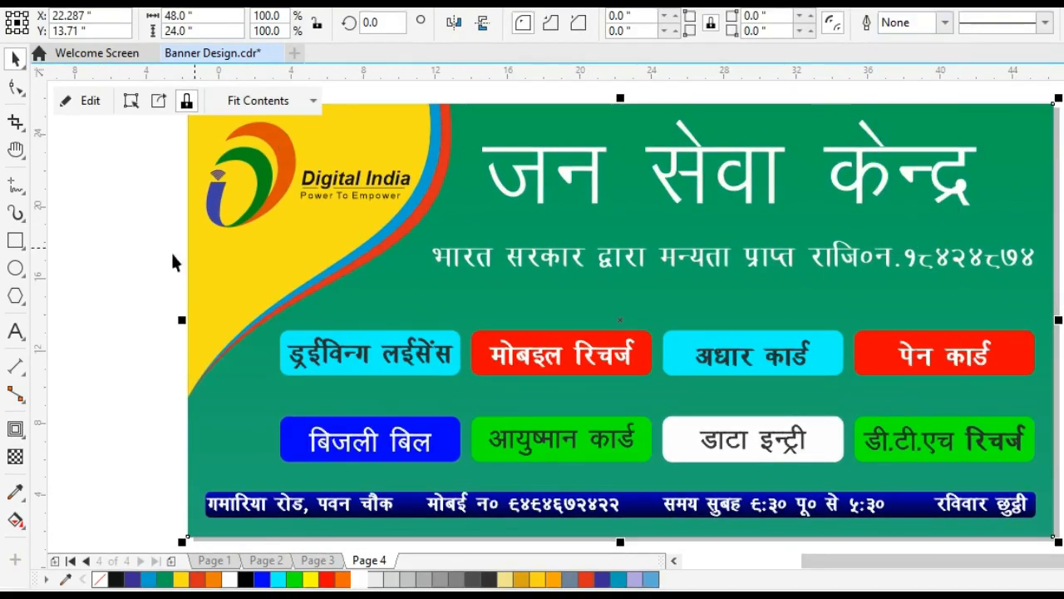
pyautogui.keyDown('ctrl'); pyautogui.click(241, 233); pyautogui.keyUp('ctrl')
pyautogui.click(135, 219)
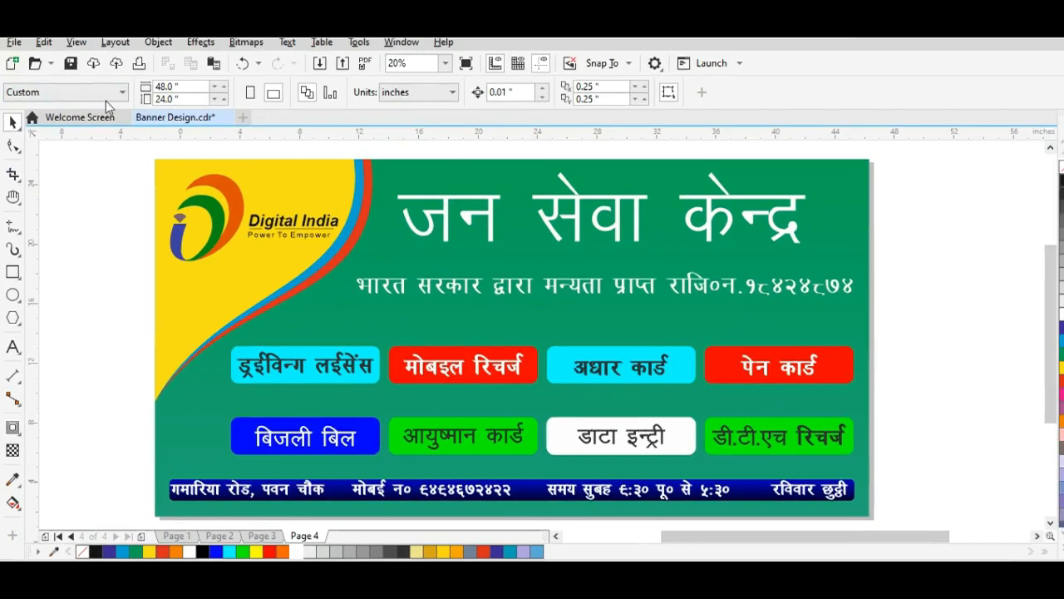
# Hide the page border, fit the banner in the window and show it in full-screen preview
pyautogui.click(76, 42)
pyautogui.moveTo(238, 314)
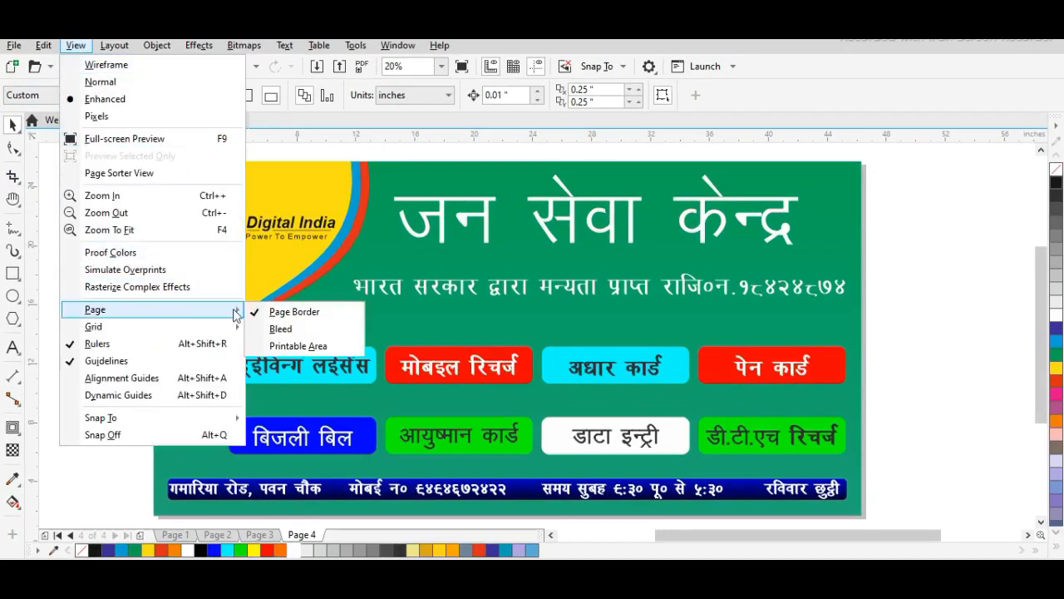
pyautogui.click(287, 311)
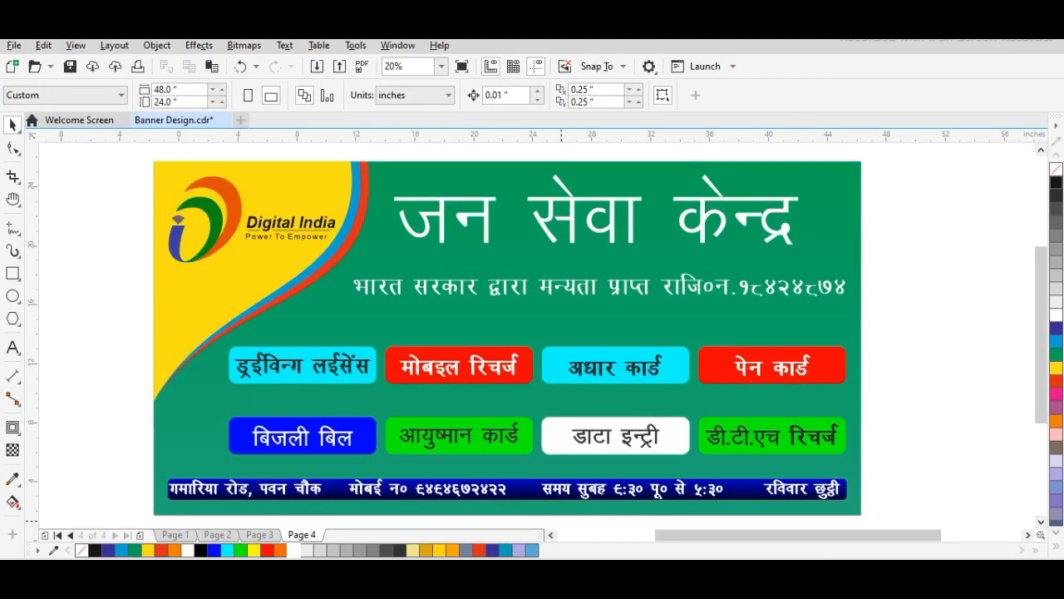
pyautogui.press('F4')
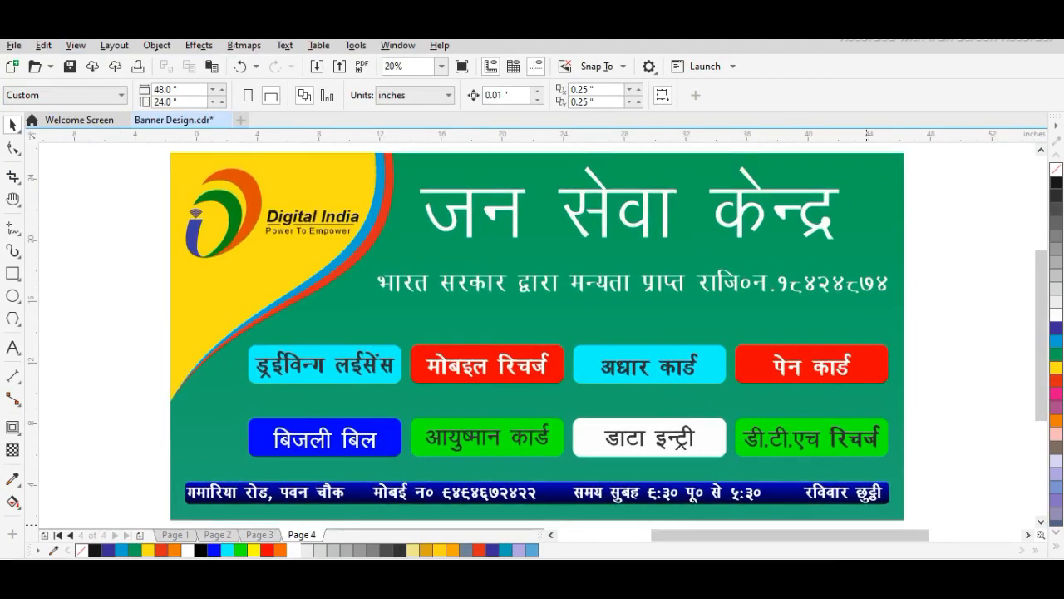
pyautogui.press('F9')
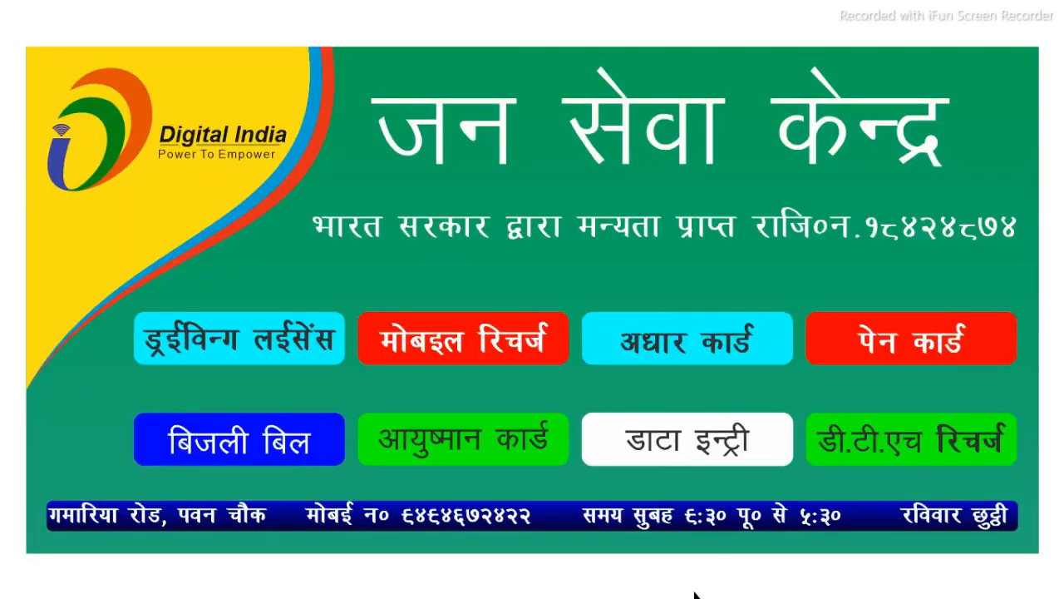